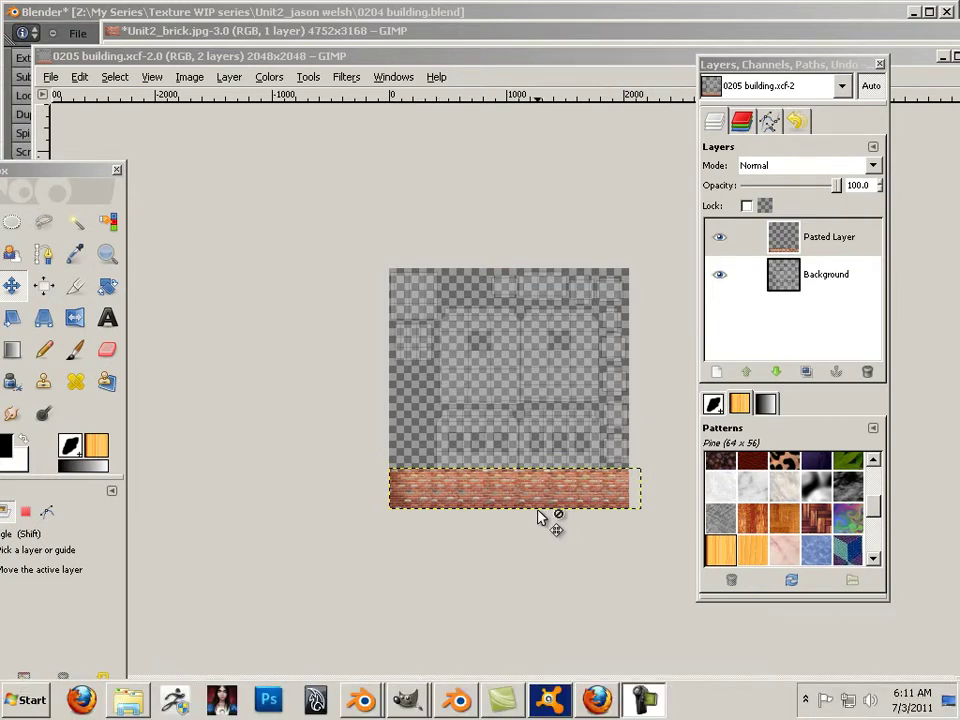
# Copy the brick strip layer, paste it as a new layer, and place it directly above the original strip.
pyautogui.click(314, 483)
pyautogui.scroll(3, 317, 471)
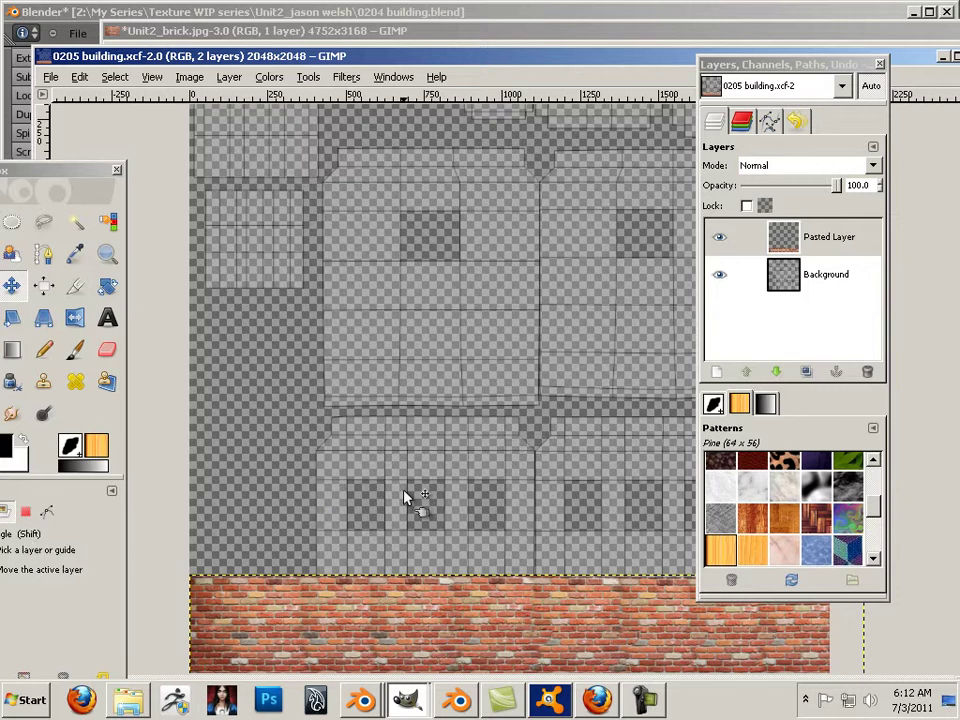
pyautogui.scroll(-1, 404, 496)
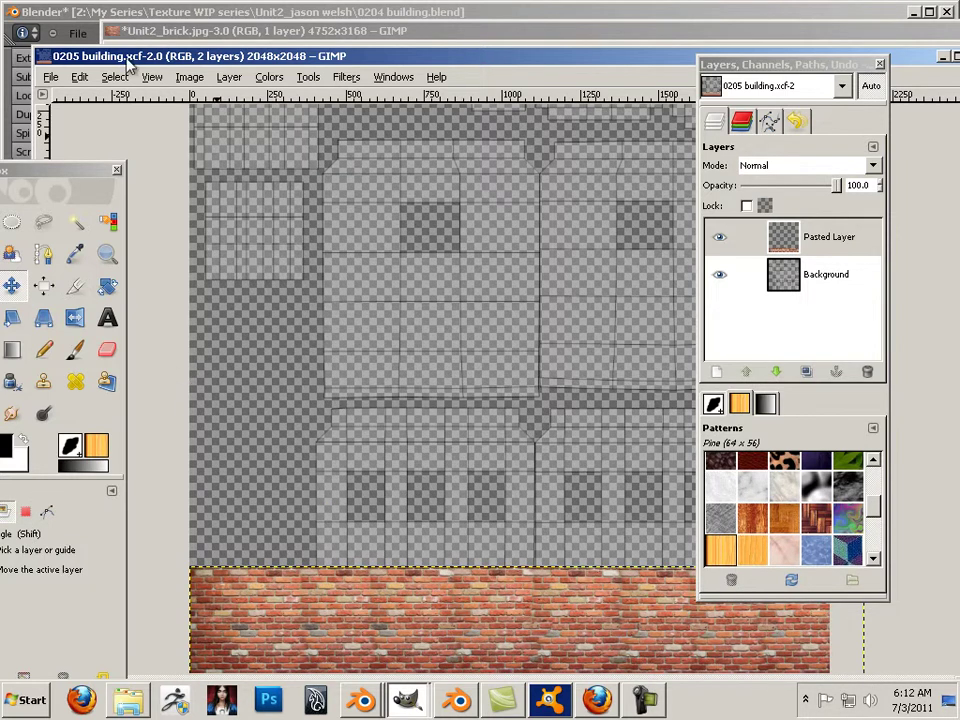
pyautogui.click(80, 77)
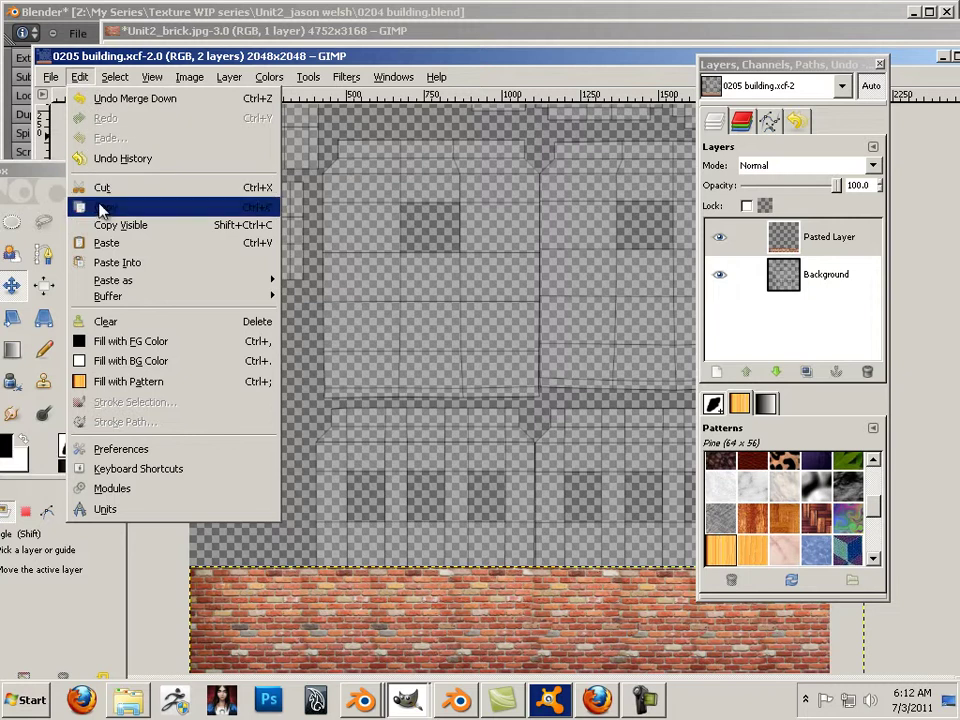
pyautogui.click(102, 208)
pyautogui.click(80, 80)
pyautogui.moveTo(200, 279)
pyautogui.click(350, 314)
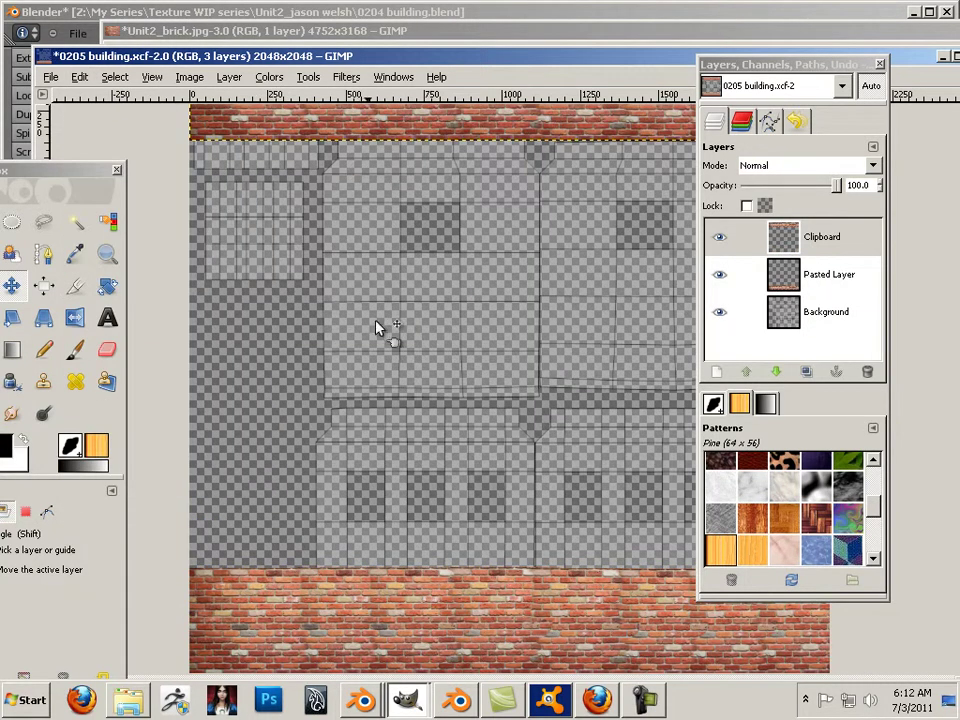
pyautogui.moveTo(445, 130); pyautogui.dragTo(443, 592)
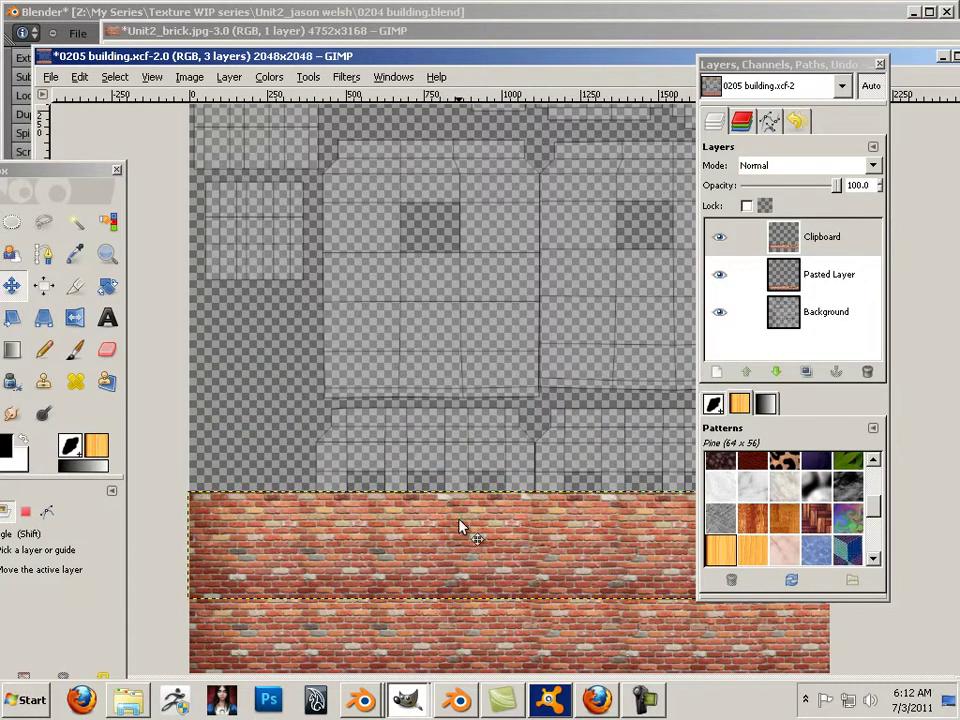
pyautogui.moveTo(456, 503); pyautogui.dragTo(406, 359)
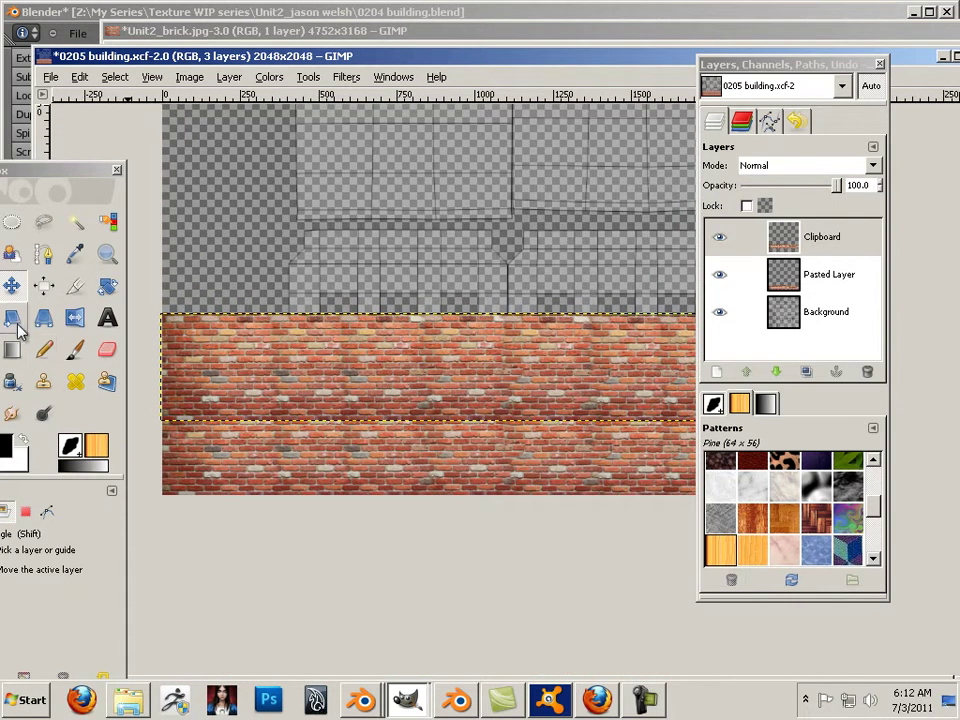
# Erase along the lower edge of the upper brick strip with the chalk brush at scale 0.70 to blend the seam.
pyautogui.click(105, 351)
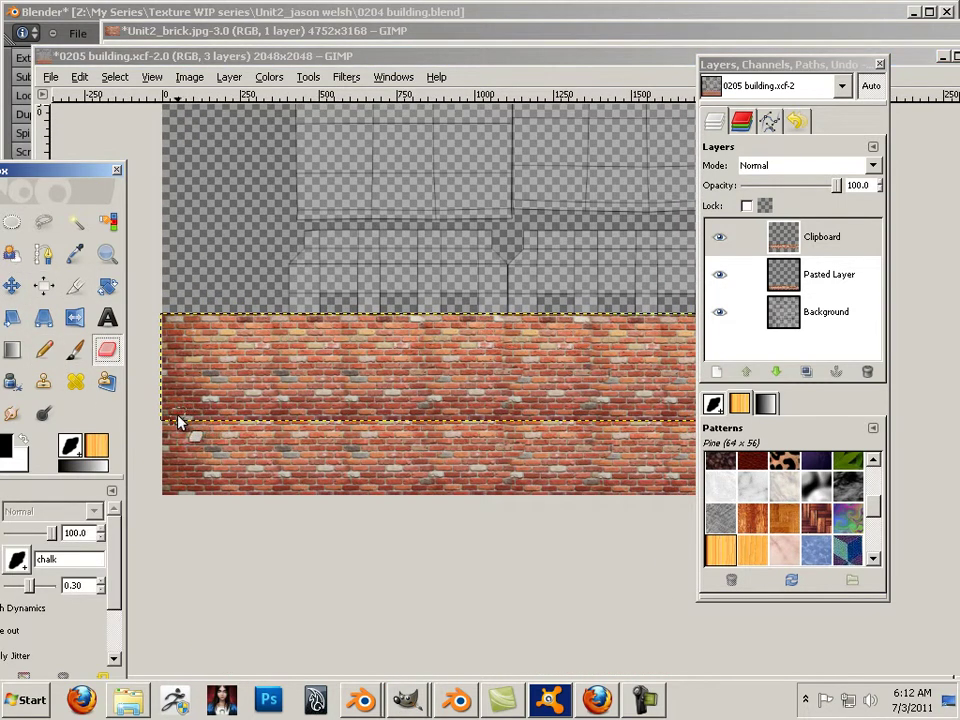
pyautogui.press(']')
pyautogui.press(']')
pyautogui.moveTo(174, 416); pyautogui.dragTo(186, 420)
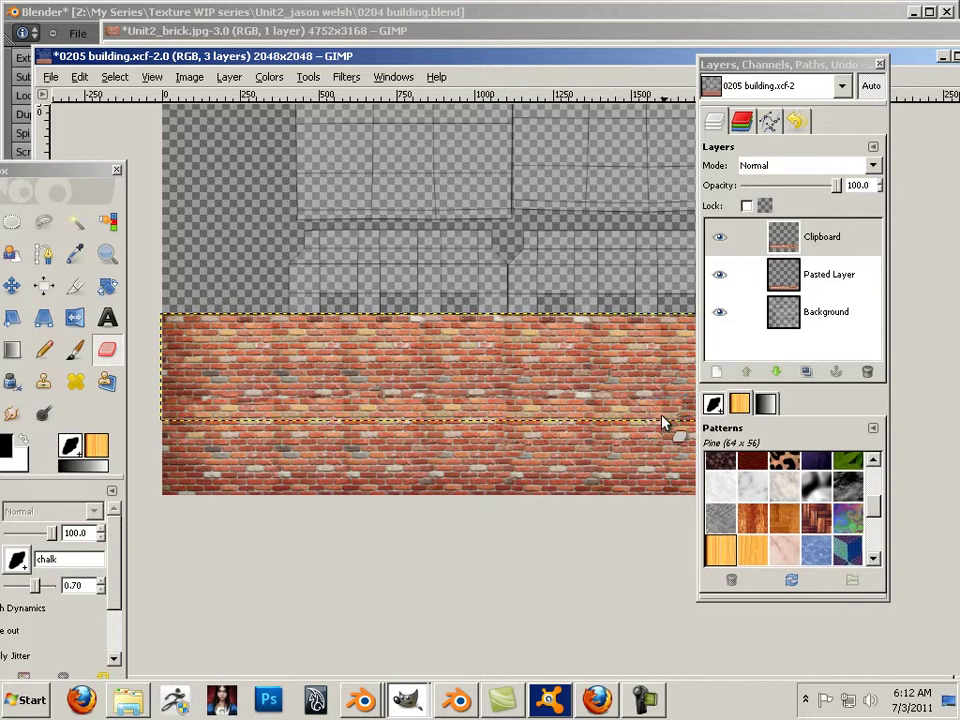
pyautogui.moveTo(590, 434); pyautogui.dragTo(398, 433)
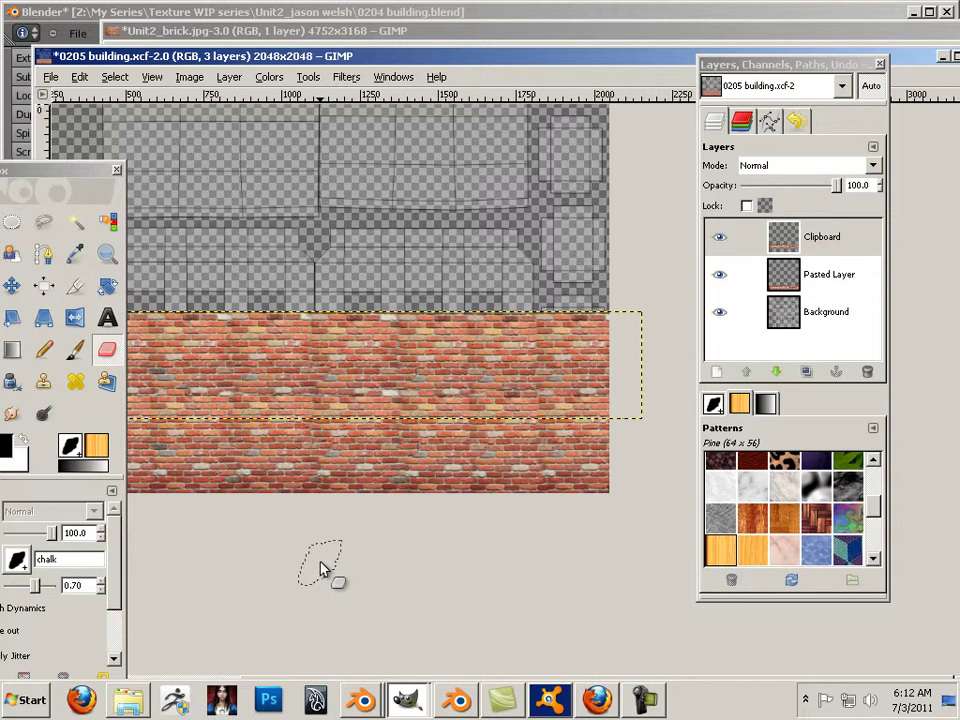
pyautogui.moveTo(320, 562); pyautogui.dragTo(467, 489)
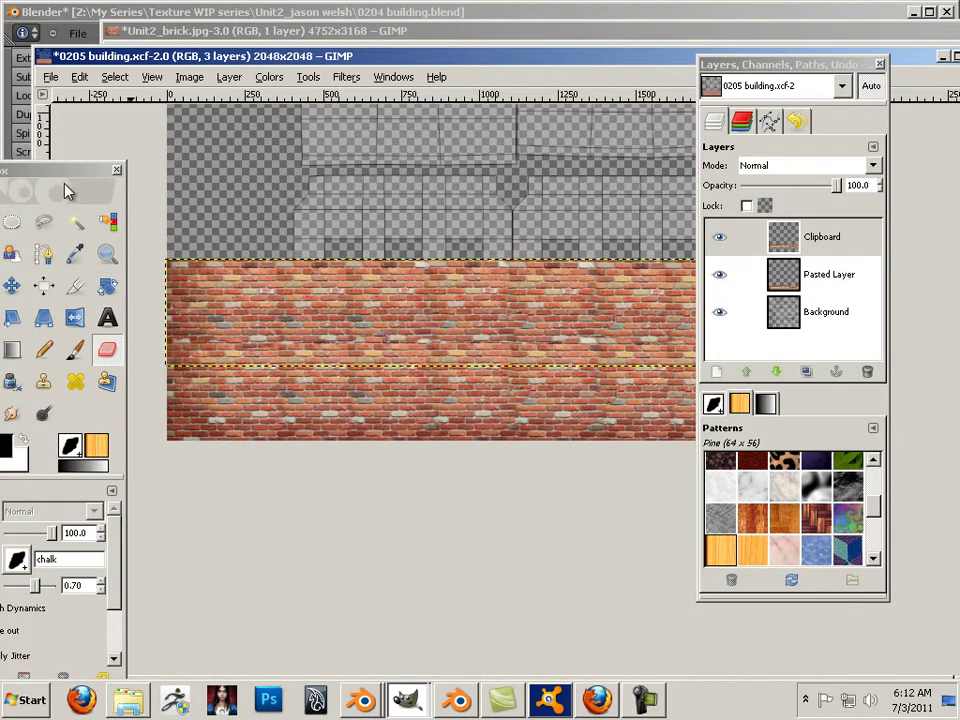
# Move the upper brick strip so its brick rows line up with the strip below.
pyautogui.moveTo(86, 178)
pyautogui.mouseDown()
pyautogui.moveTo(127, 305)
pyautogui.moveTo(150, 230)
pyautogui.moveTo(138, 163)
pyautogui.moveTo(63, 194)
pyautogui.mouseUp()
pyautogui.click(72, 271)
pyautogui.moveTo(371, 319); pyautogui.dragTo(382, 347)
pyautogui.keyDown('ctrl'); pyautogui.scroll(2, 372, 329); pyautogui.keyUp('ctrl')
pyautogui.keyDown('ctrl'); pyautogui.scroll(1, 369, 323); pyautogui.keyUp('ctrl')
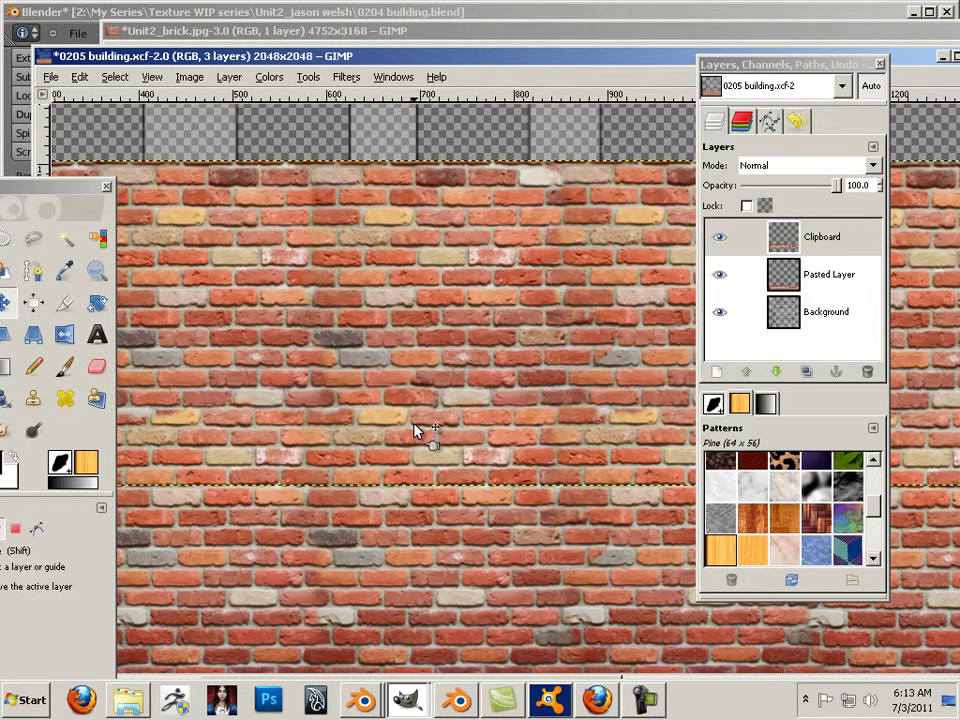
pyautogui.scroll(-3, 420, 437)
pyautogui.scroll(-1, 418, 425)
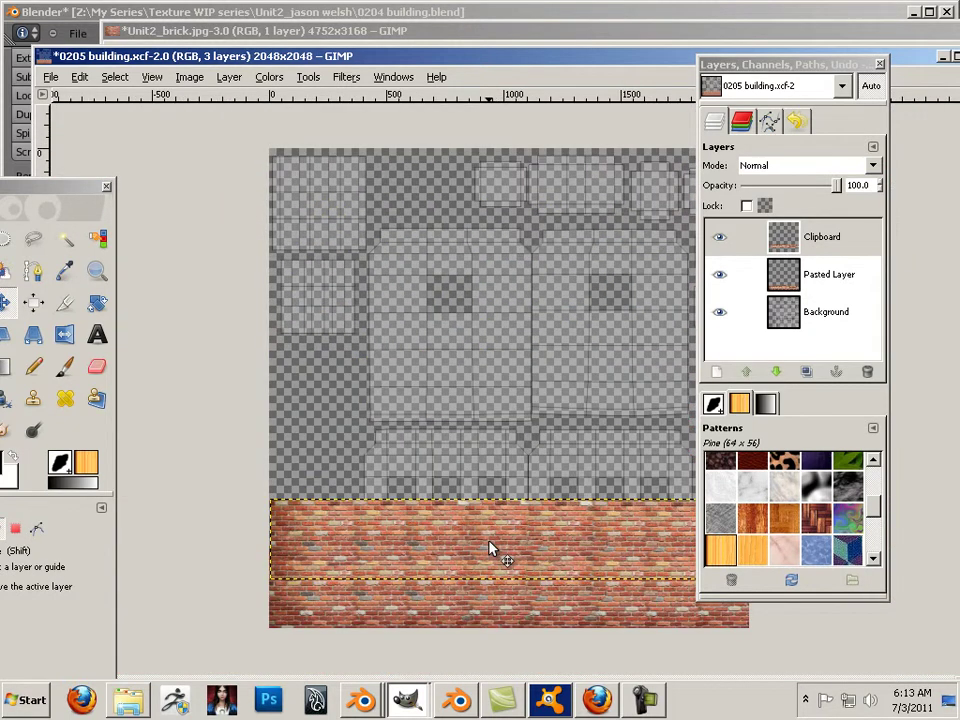
# Copy the brick strip with the erased lower edge and paste it as a new layer.
pyautogui.click(78, 78)
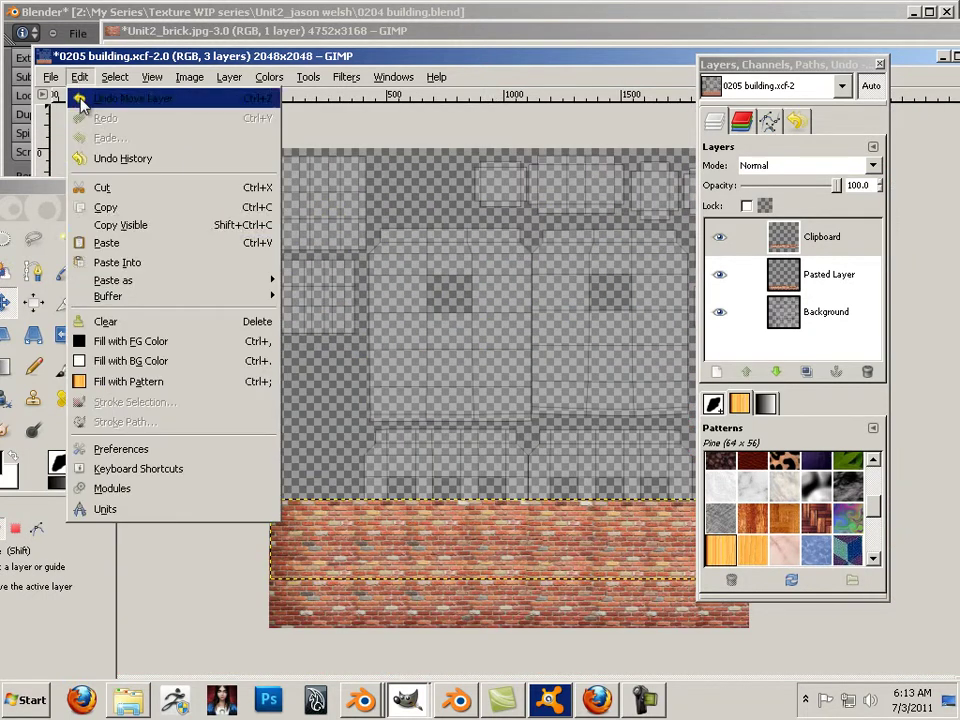
pyautogui.click(130, 214)
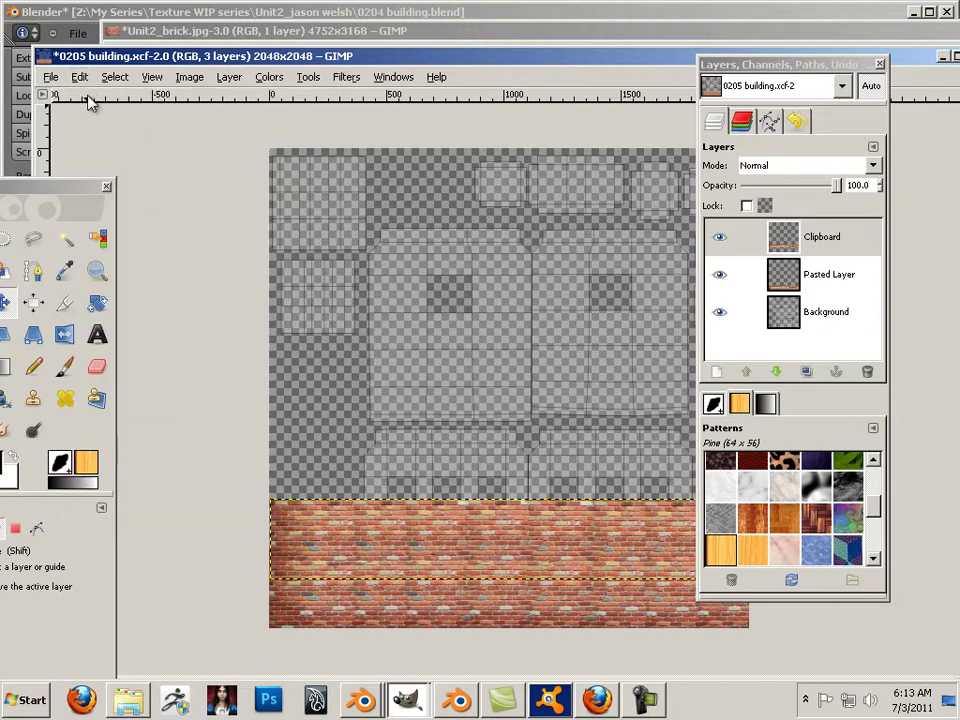
pyautogui.click(79, 80)
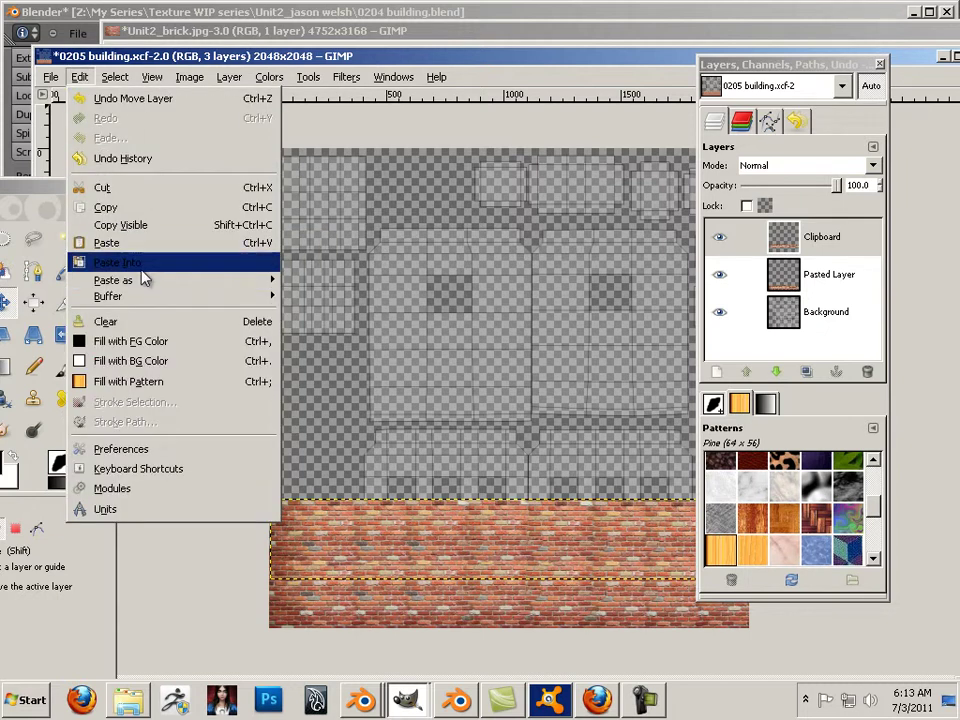
pyautogui.moveTo(115, 280)
pyautogui.click(324, 302)
# Move the third brick strip directly above the second and align its brick rows.
pyautogui.moveTo(463, 193); pyautogui.dragTo(463, 480)
pyautogui.scroll(2, 452, 455)
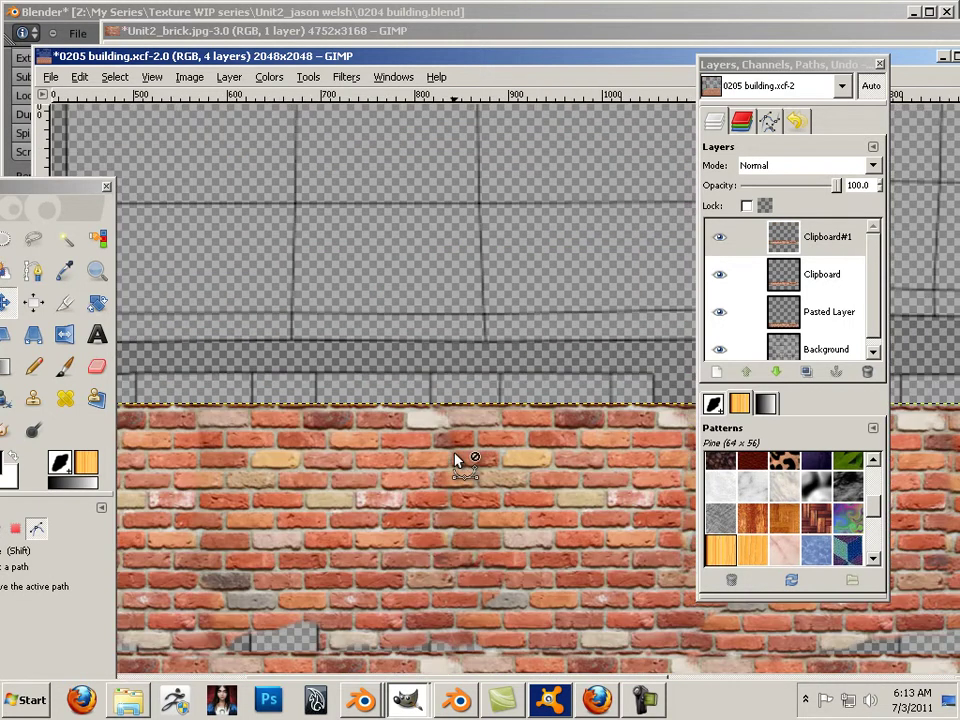
pyautogui.moveTo(450, 517); pyautogui.dragTo(510, 418)
pyautogui.press('b')
pyautogui.scroll(-2, 489, 380)
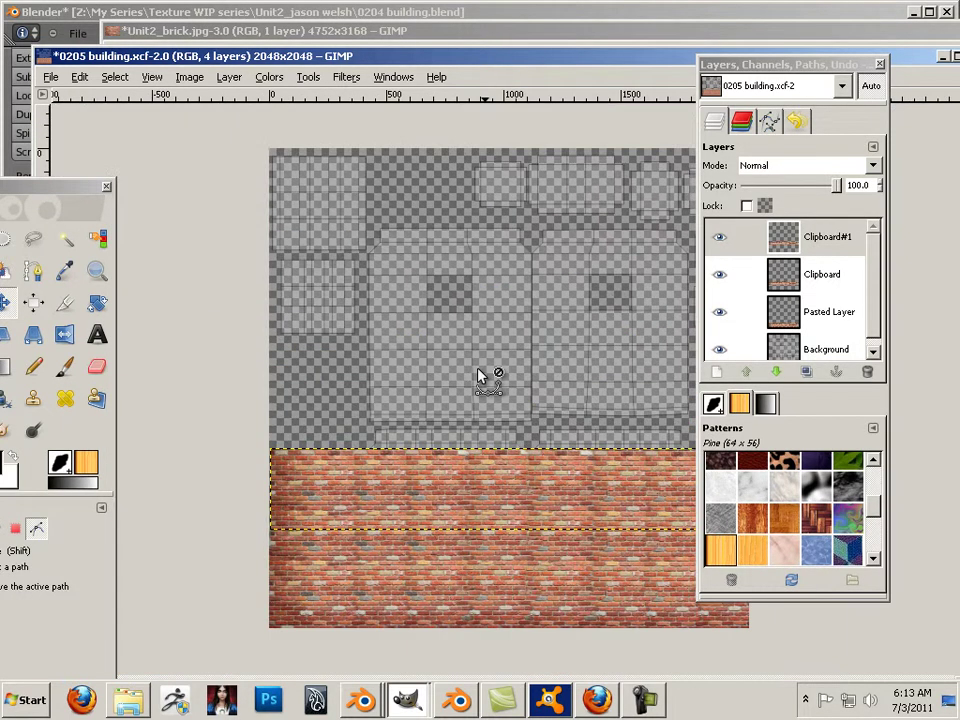
pyautogui.press('m')
pyautogui.click(79, 77)
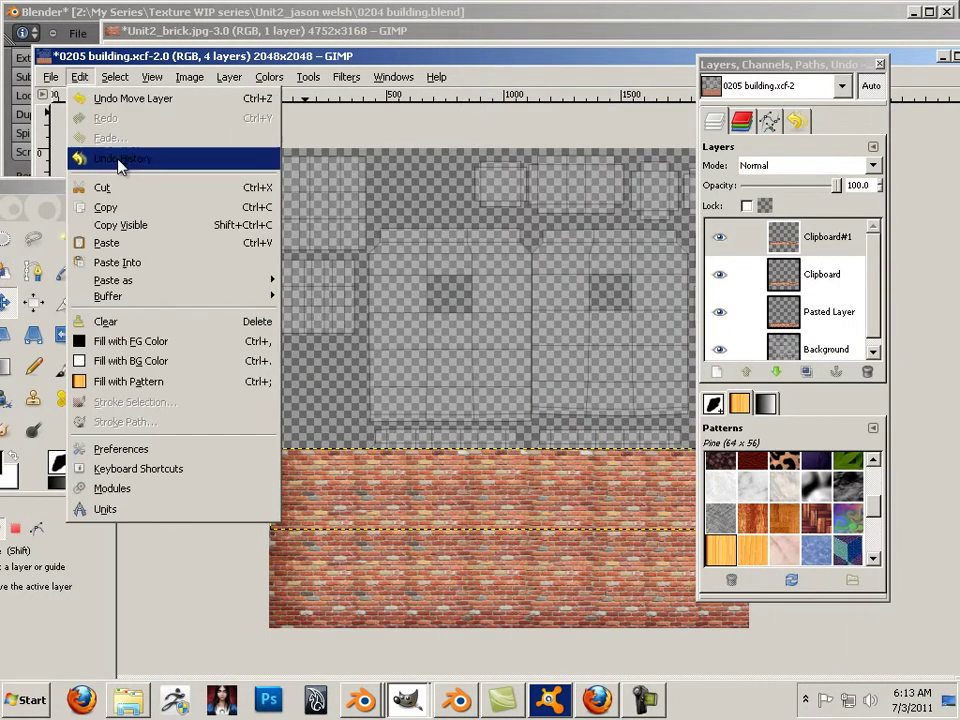
pyautogui.click(137, 245)
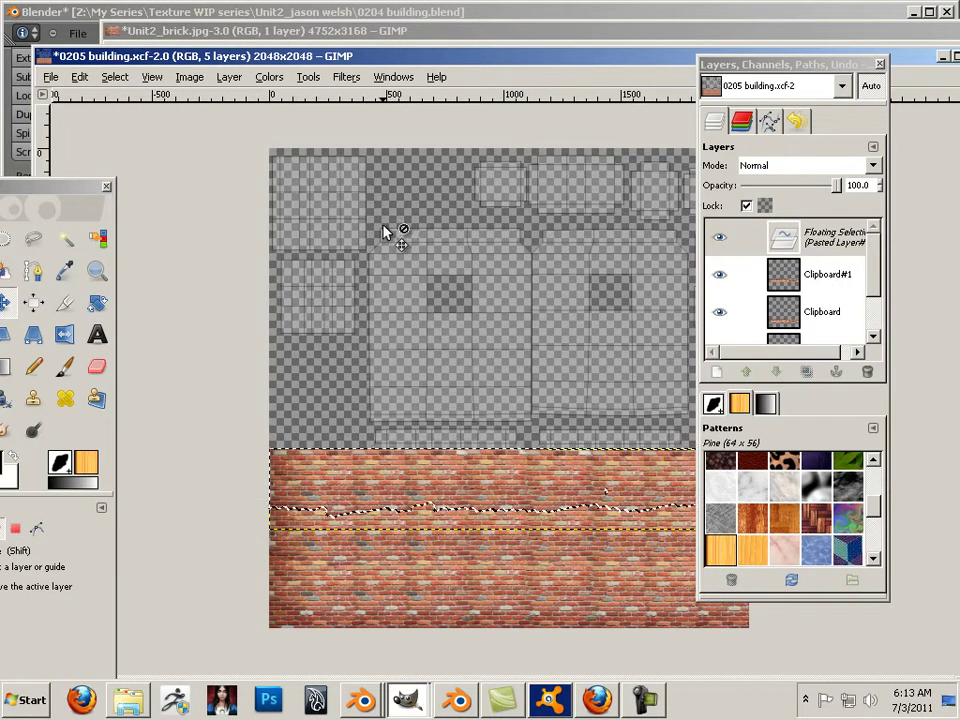
pyautogui.hotkey('ctrl', 'z')
# Paste the copied strip as a new layer and align it above the third strip as the fourth brick row band.
pyautogui.click(79, 77)
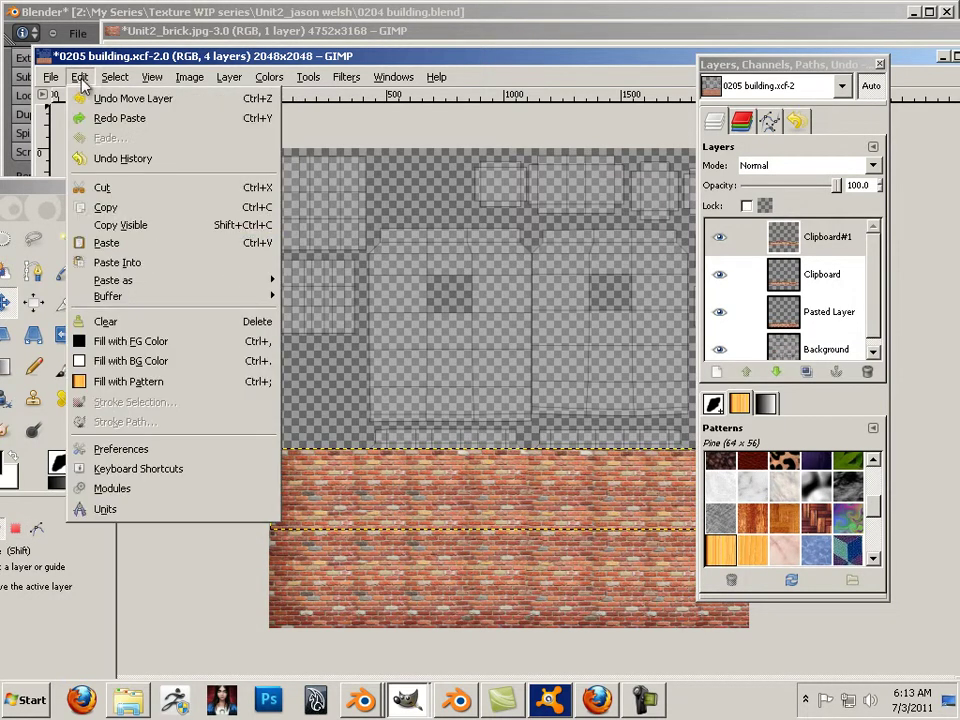
pyautogui.moveTo(120, 280)
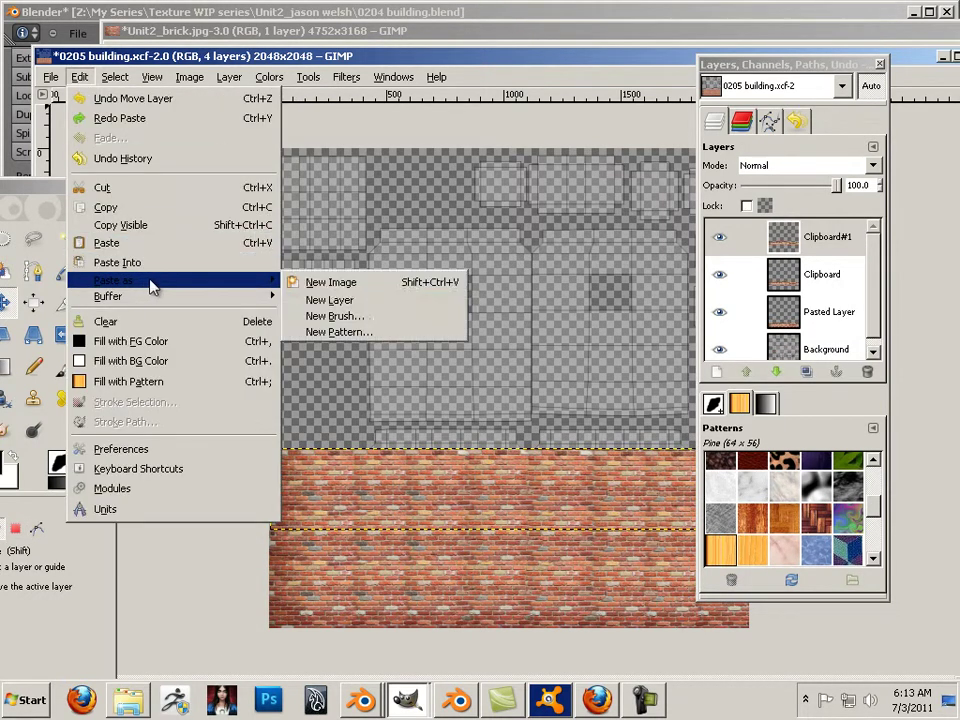
pyautogui.click(345, 302)
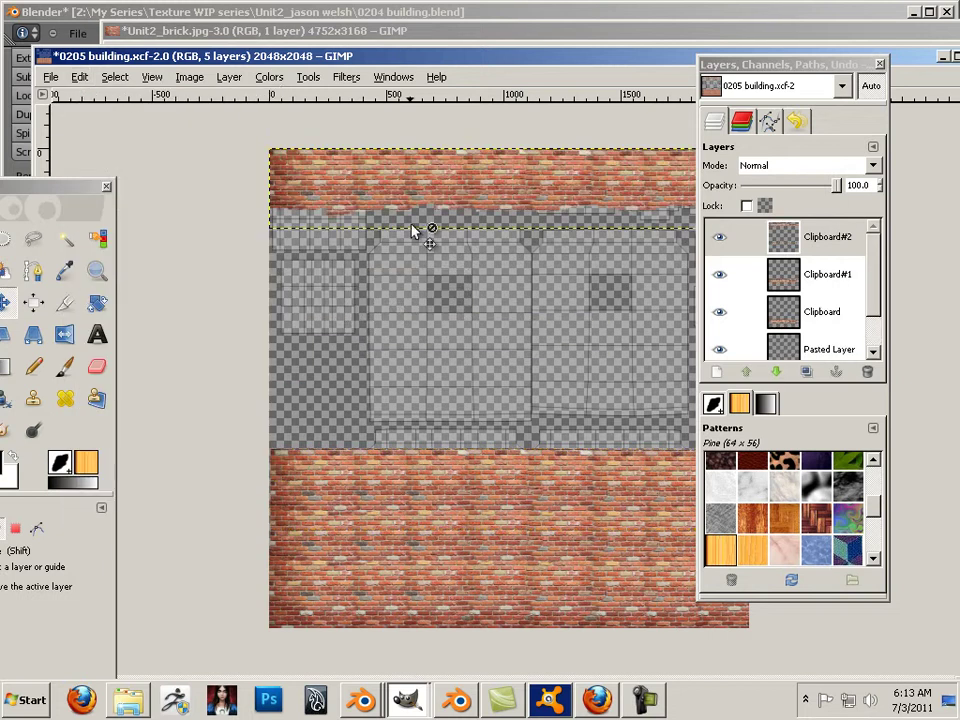
pyautogui.moveTo(420, 203); pyautogui.dragTo(396, 442)
pyautogui.scroll(3, 396, 442)
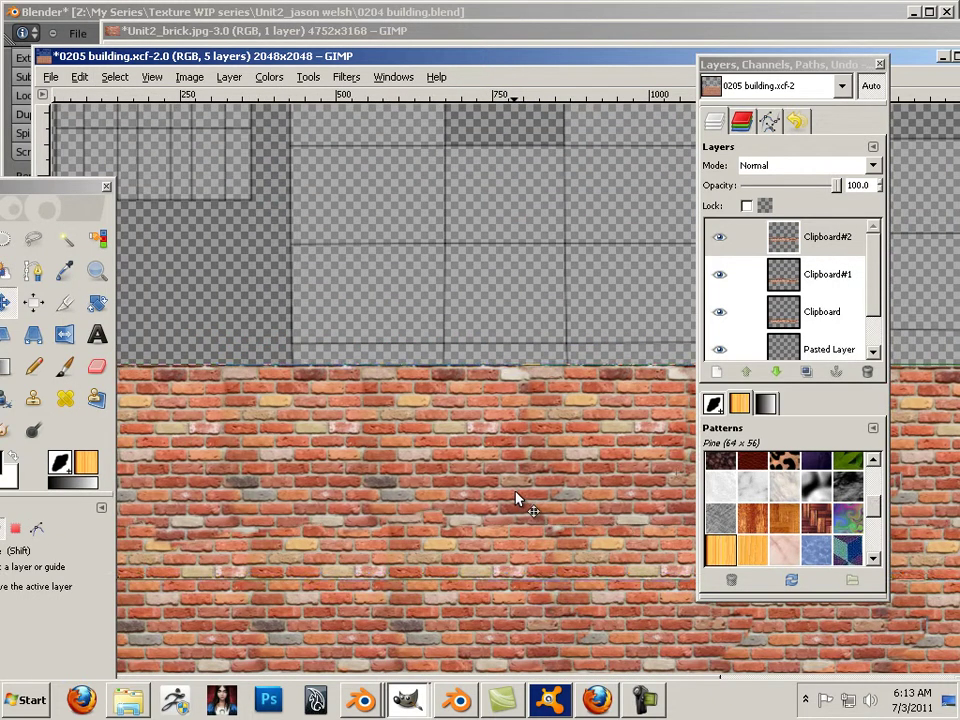
pyautogui.moveTo(520, 492)
pyautogui.mouseDown()
pyautogui.moveTo(525, 499)
pyautogui.moveTo(515, 495)
pyautogui.moveTo(522, 487)
pyautogui.mouseUp()
pyautogui.scroll(-3, 512, 478)
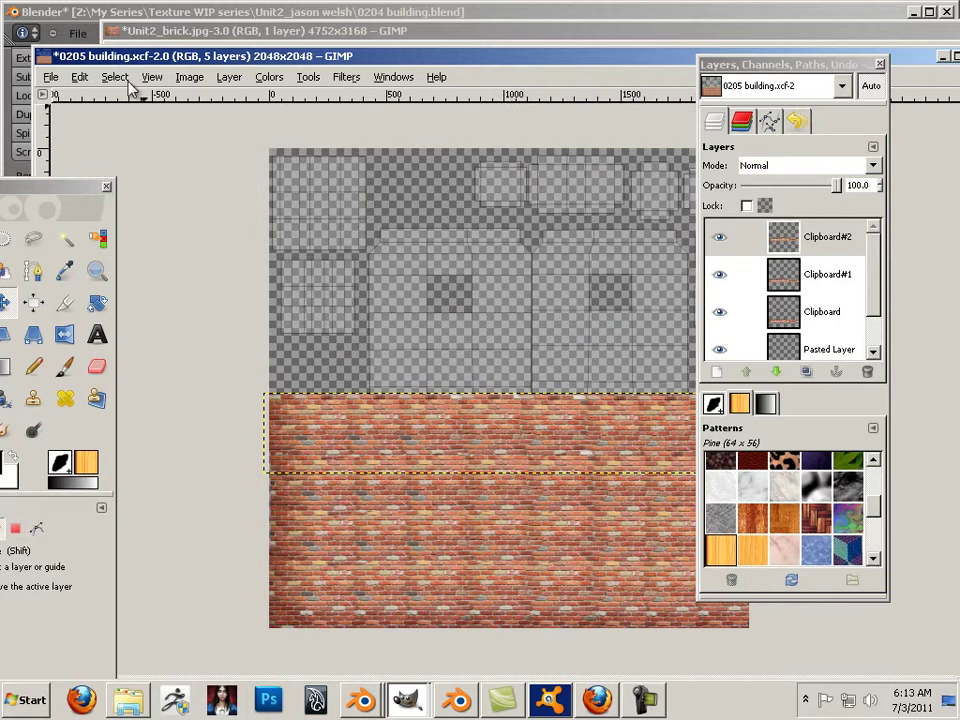
# Paste the strip as a new layer again and position it above the fourth band as the fifth.
pyautogui.click(79, 77)
pyautogui.moveTo(155, 284)
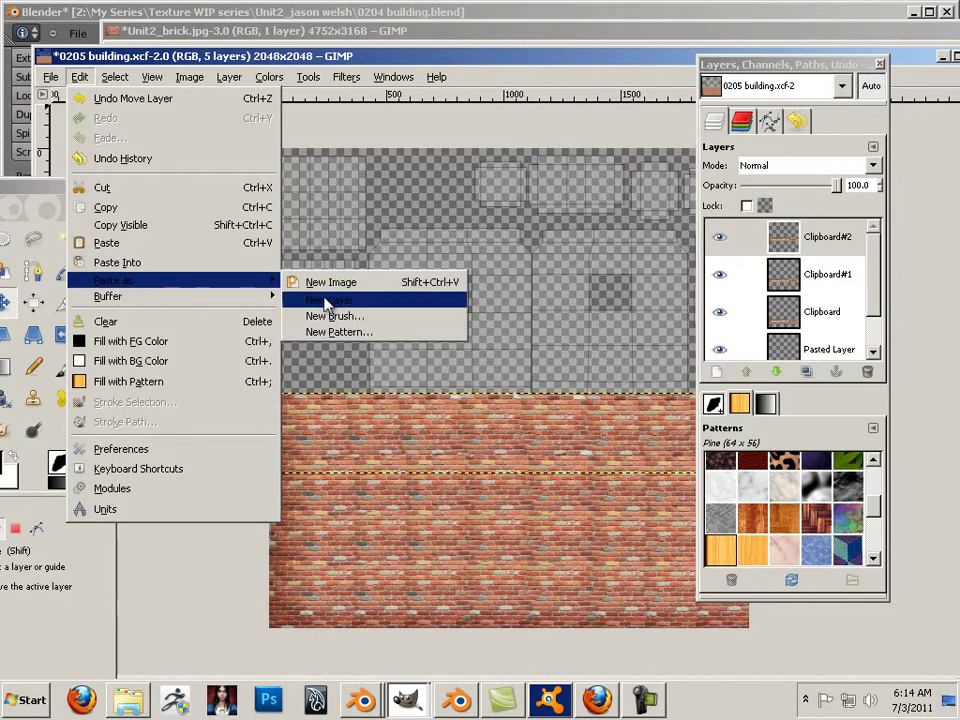
pyautogui.click(377, 300)
pyautogui.moveTo(428, 205); pyautogui.dragTo(412, 386)
pyautogui.scroll(1, 397, 366)
pyautogui.scroll(-3, 418, 386)
pyautogui.click(79, 77)
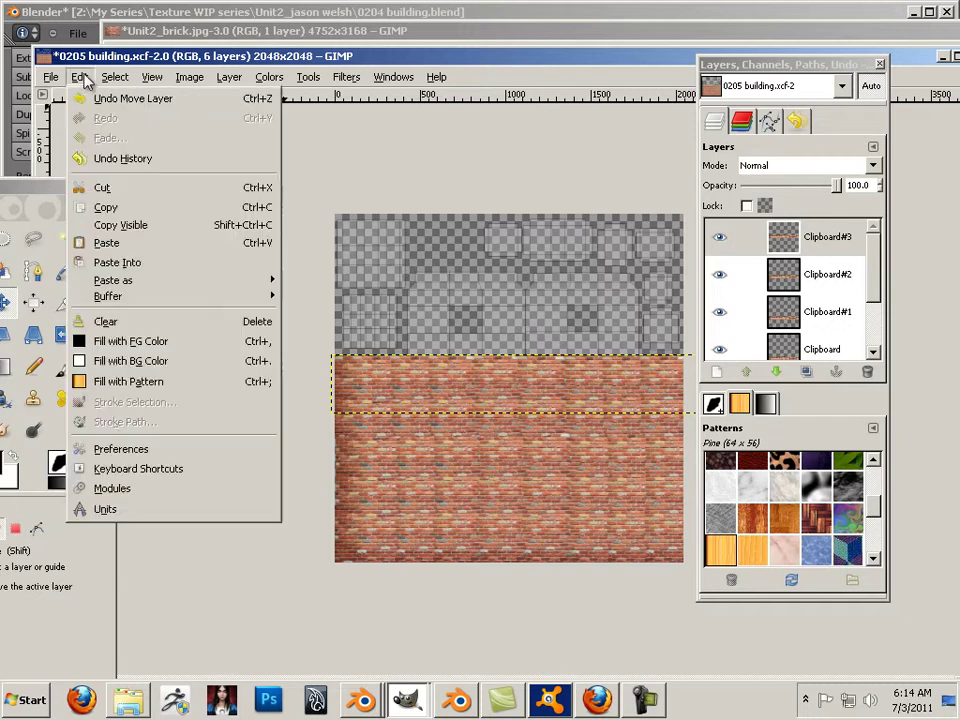
pyautogui.click(130, 250)
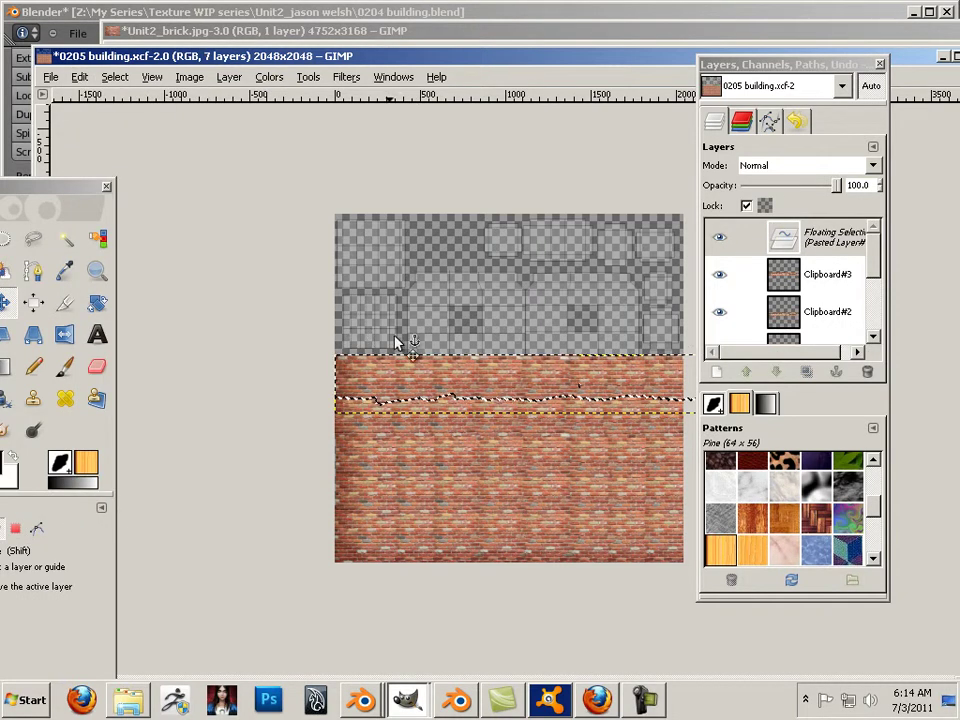
pyautogui.click(320, 264)
# Add a sixth brick strip by pasting the copy as a new layer and lining it up above the fifth.
pyautogui.click(82, 78)
pyautogui.moveTo(178, 279)
pyautogui.click(338, 302)
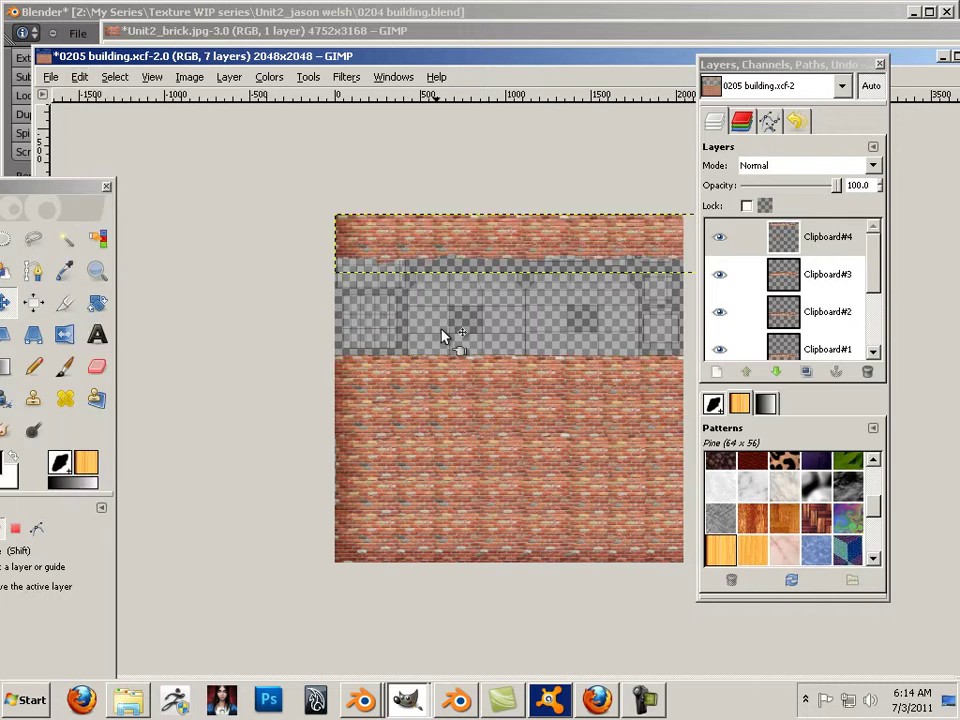
pyautogui.moveTo(463, 326); pyautogui.dragTo(425, 346)
pyautogui.press('+')
pyautogui.press('+')
pyautogui.press('-')
pyautogui.press('-')
pyautogui.press('-')
pyautogui.press('-')
pyautogui.press('-')
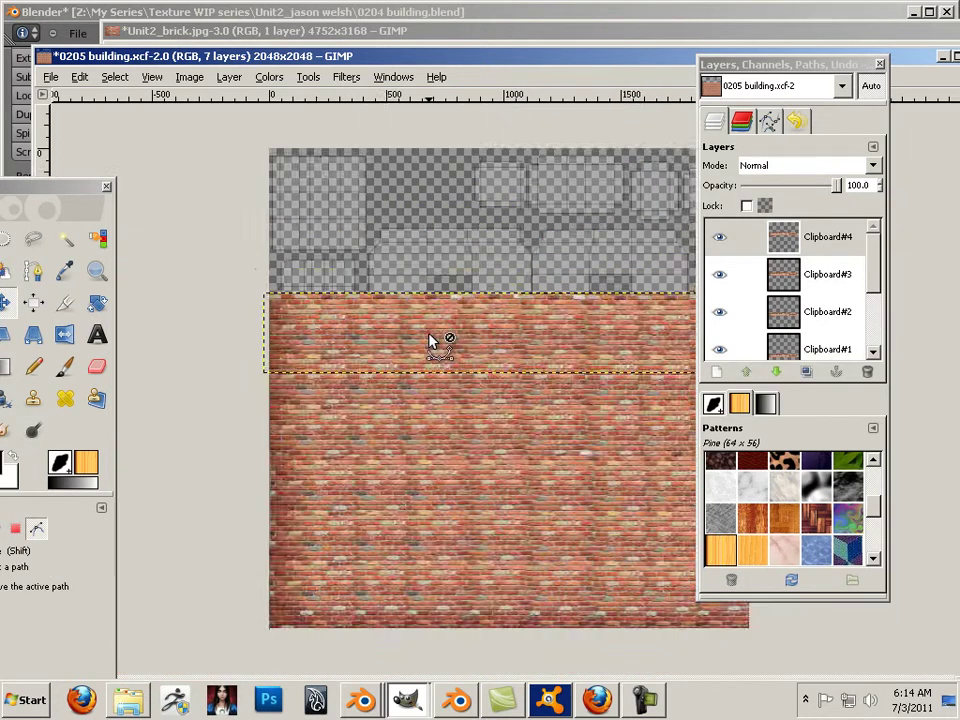
# Add a seventh brick strip by pasting the copy as a new layer and matching its brick rows to the sixth.
pyautogui.click(79, 77)
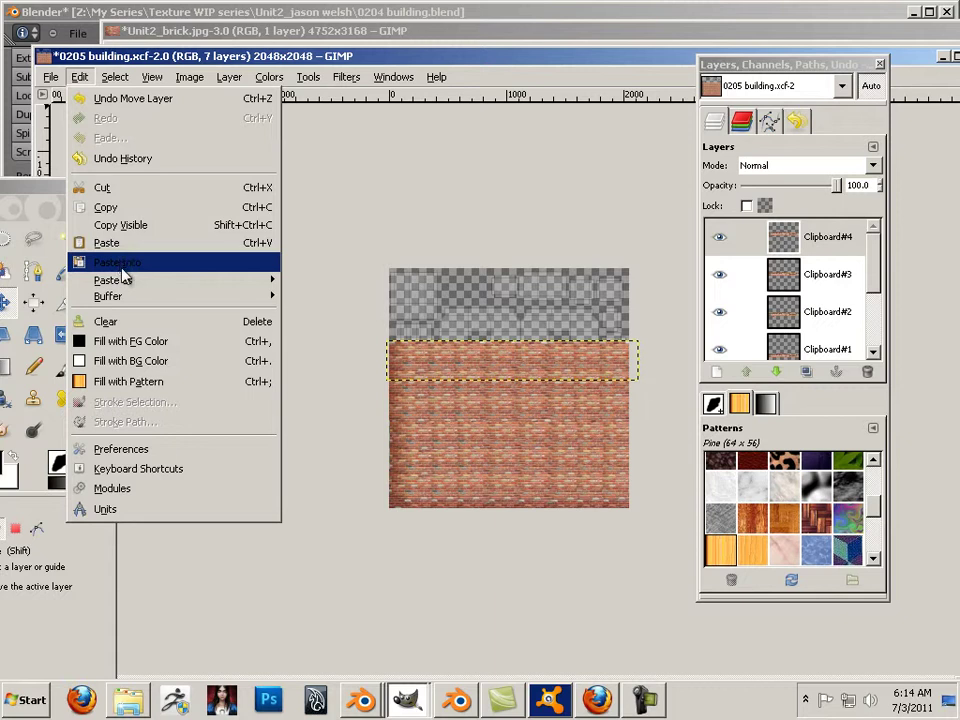
pyautogui.moveTo(266, 282)
pyautogui.click(330, 298)
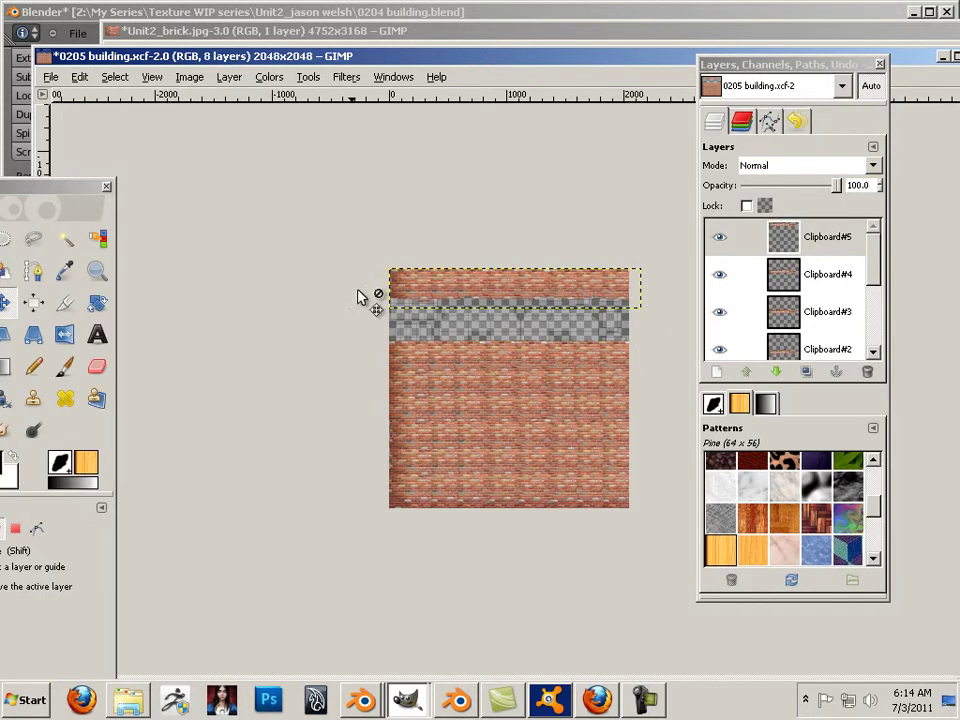
pyautogui.moveTo(516, 281); pyautogui.dragTo(516, 323)
pyautogui.keyDown('ctrl'); pyautogui.scroll(4, 481, 321); pyautogui.keyUp('ctrl')
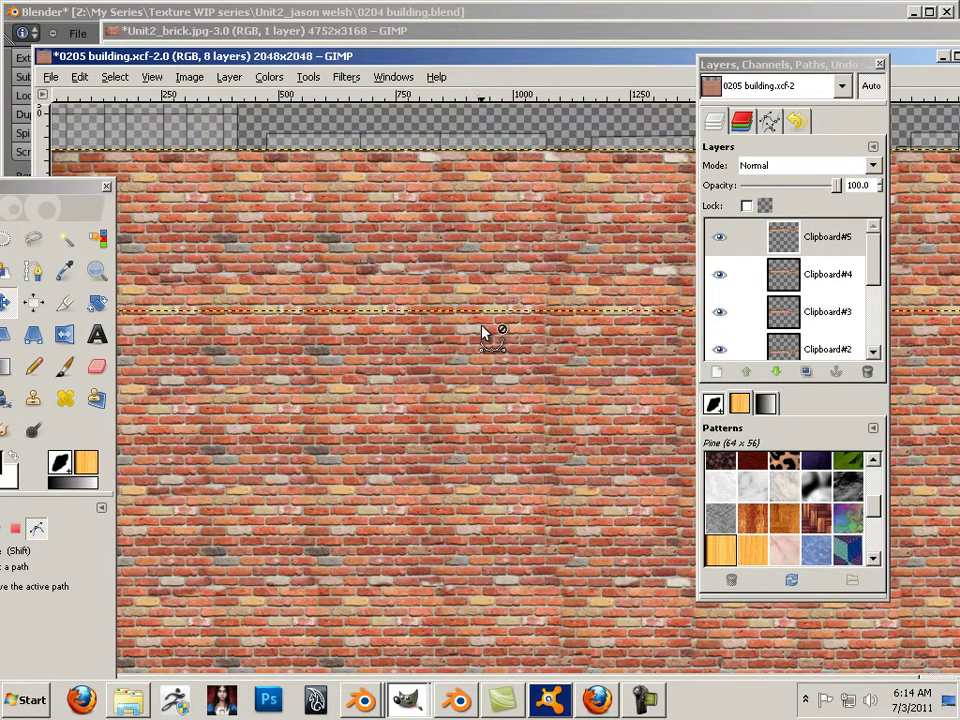
pyautogui.moveTo(489, 282); pyautogui.dragTo(488, 280)
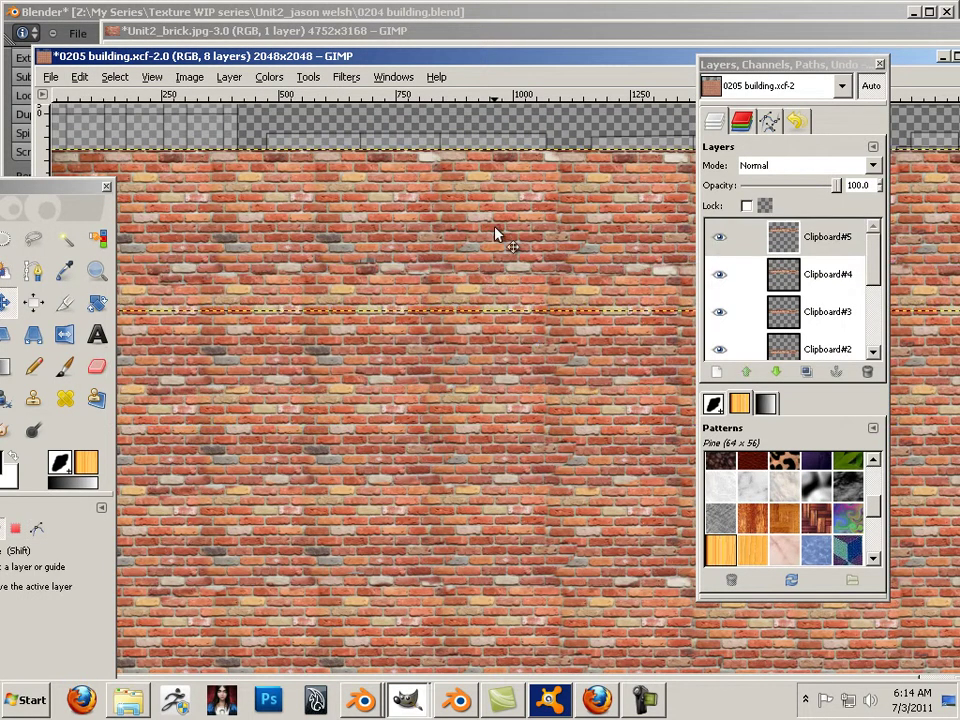
pyautogui.moveTo(499, 216)
pyautogui.mouseDown()
pyautogui.moveTo(499, 228)
pyautogui.moveTo(498, 220)
pyautogui.mouseUp()
pyautogui.keyDown('ctrl'); pyautogui.scroll(-4, 486, 231); pyautogui.keyUp('ctrl')
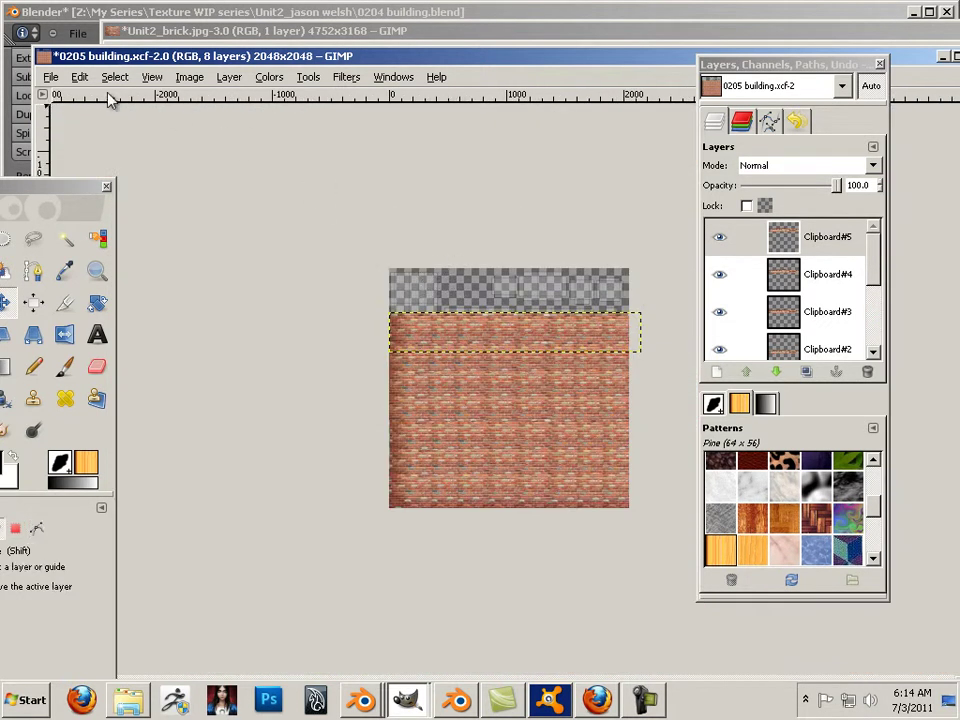
# Add an eighth brick strip by pasting the copy as a new layer and aligning its rows above the seventh.
pyautogui.click(79, 77)
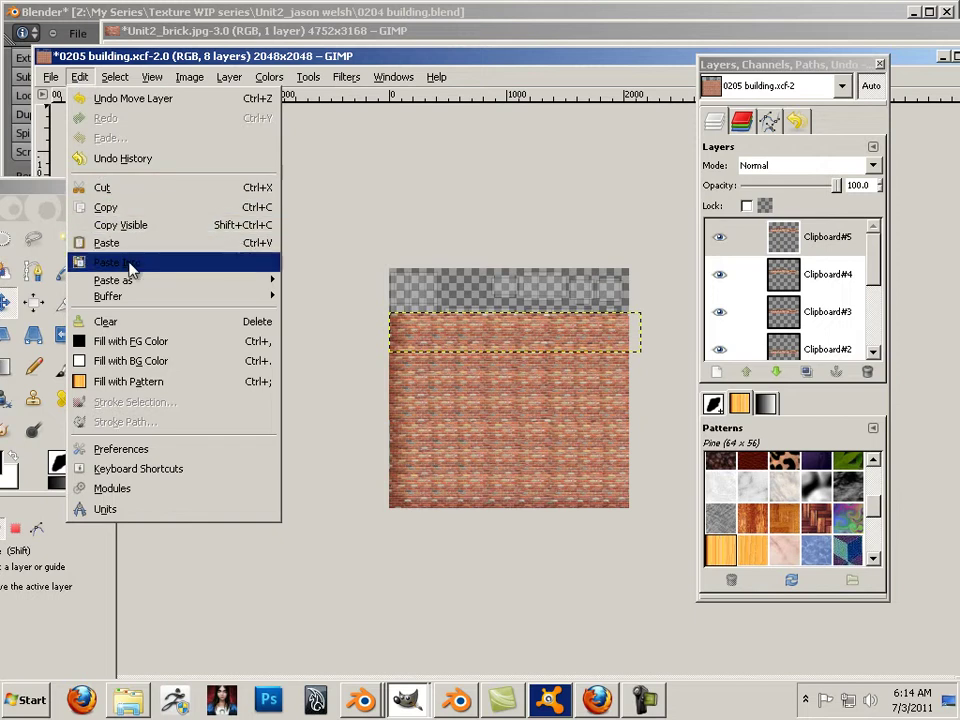
pyautogui.moveTo(135, 283)
pyautogui.click(320, 300)
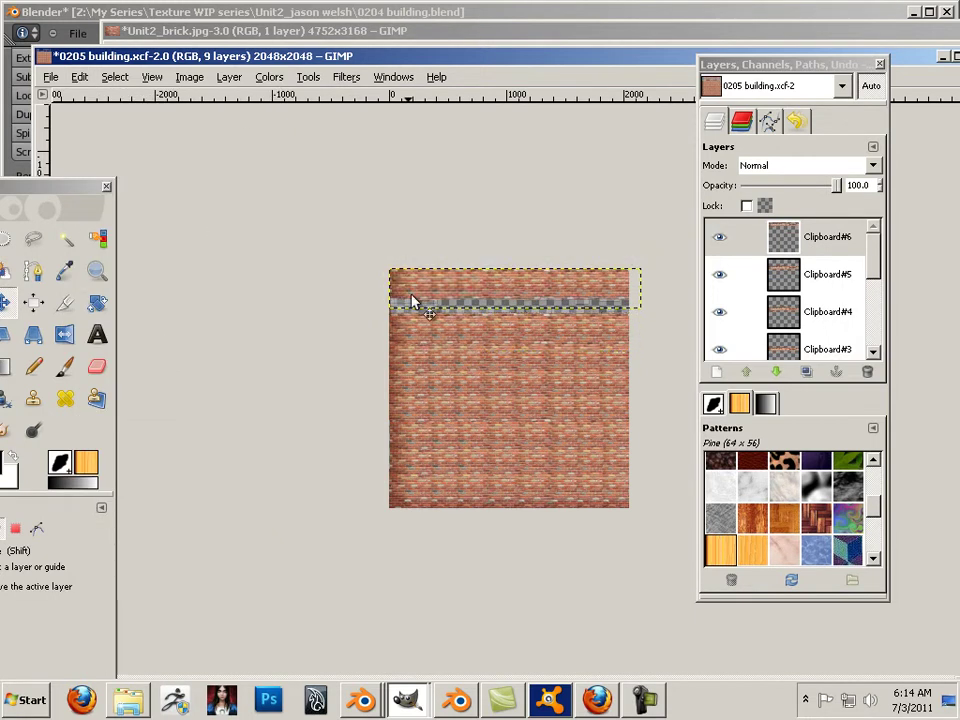
pyautogui.press('+')
pyautogui.press('+')
pyautogui.press('+')
pyautogui.scroll(2, 446, 286)
pyautogui.moveTo(437, 245); pyautogui.dragTo(535, 432)
pyautogui.moveTo(450, 228); pyautogui.dragTo(449, 322)
pyautogui.press('-')
pyautogui.press('-')
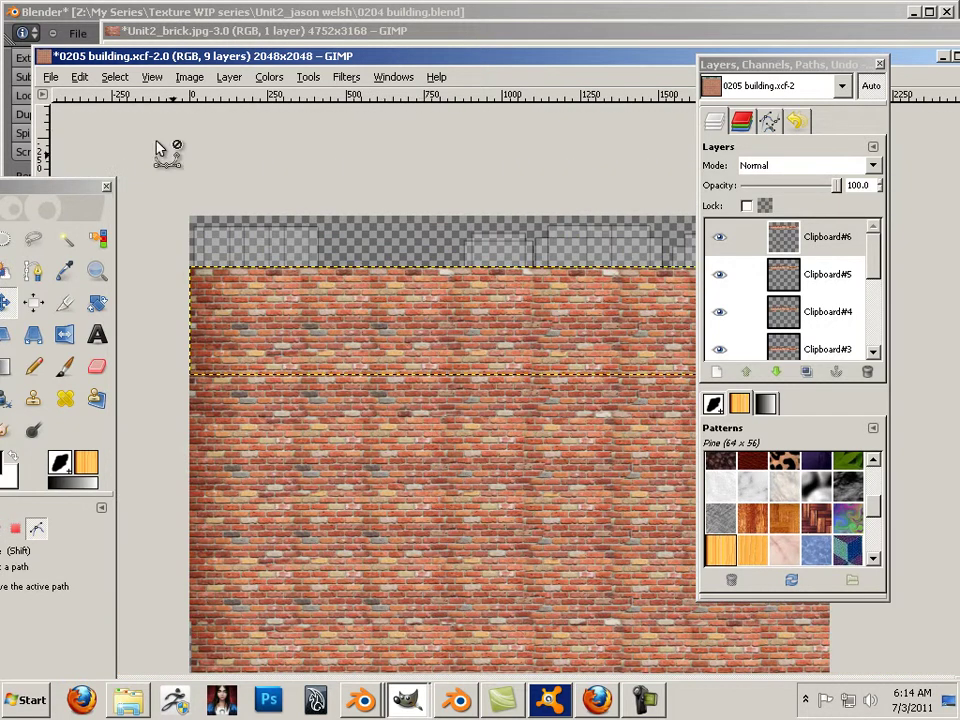
# Paste the strip as a ninth layer and align its brick rows to cover the remaining gap along the canvas's upper edge.
pyautogui.click(80, 77)
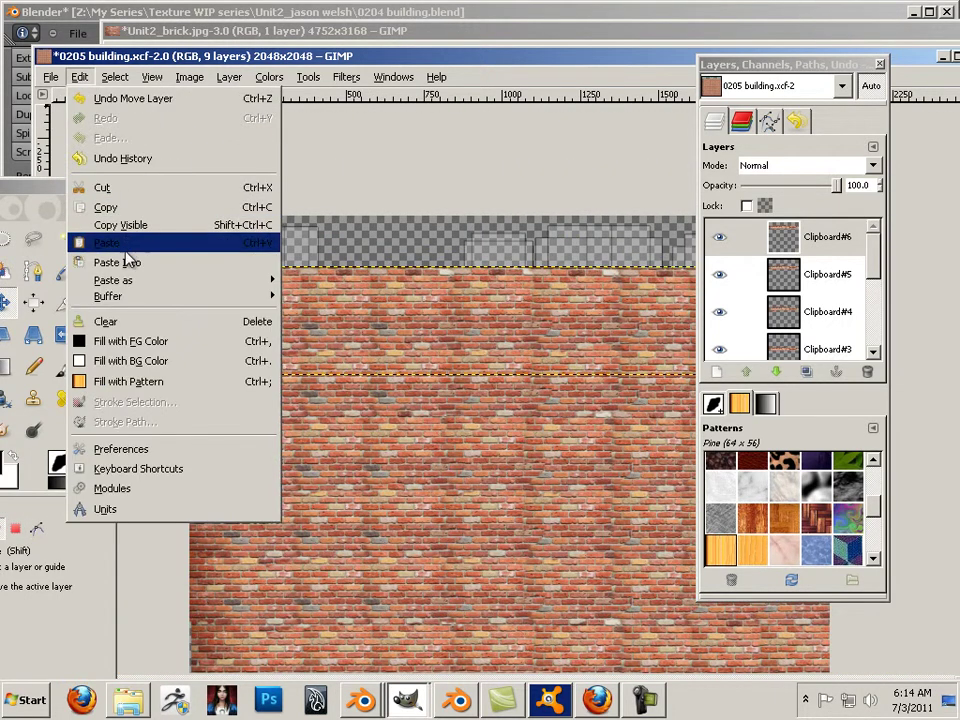
pyautogui.moveTo(120, 280)
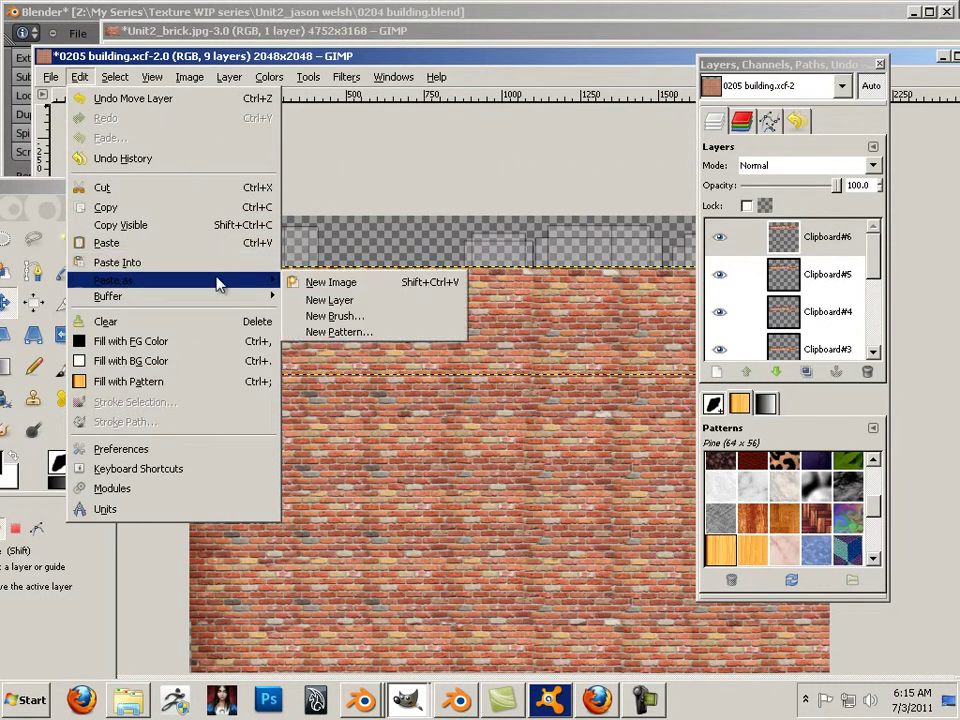
pyautogui.click(318, 298)
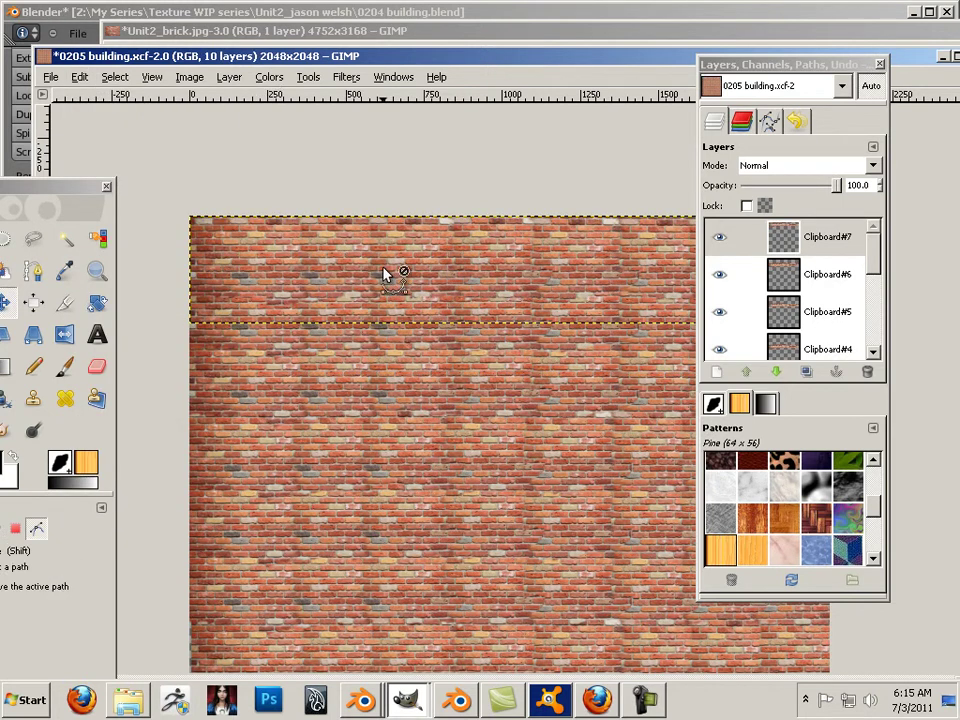
pyautogui.press('+')
pyautogui.press('+')
pyautogui.press('m')
pyautogui.moveTo(388, 276); pyautogui.dragTo(386, 264)
pyautogui.press('ctrl')
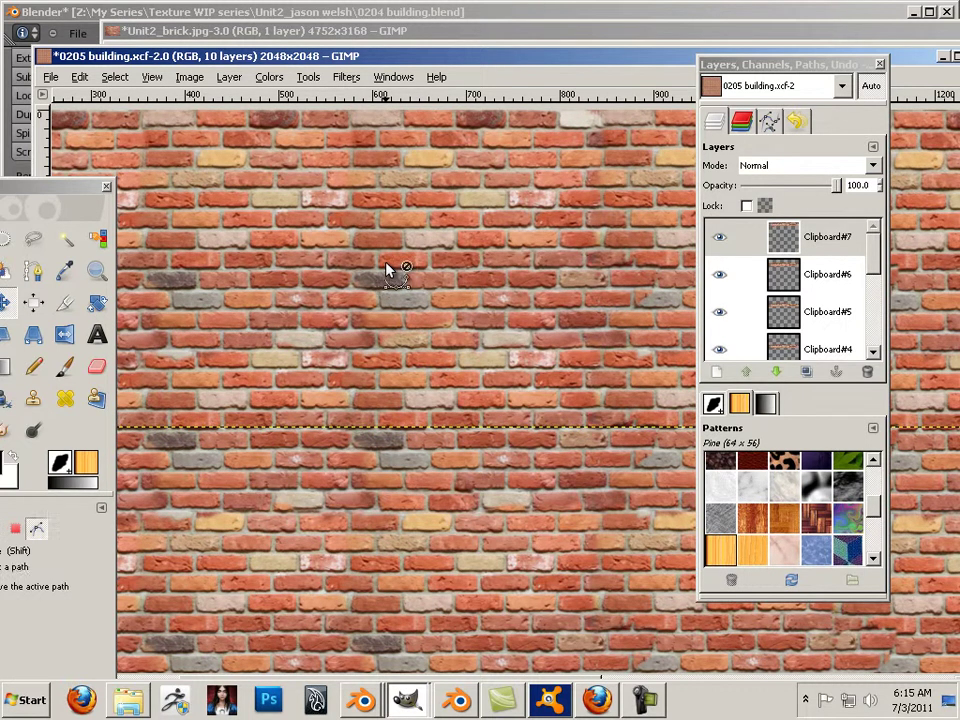
pyautogui.press('m')
pyautogui.scroll(-3, 380, 293)
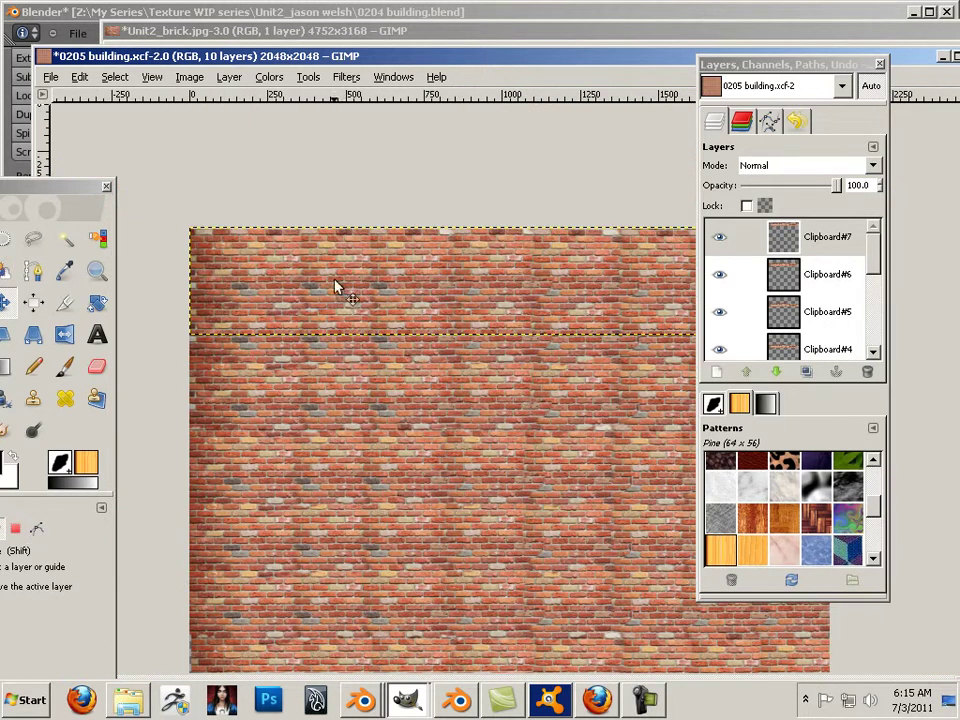
pyautogui.moveTo(534, 437); pyautogui.dragTo(432, 250)
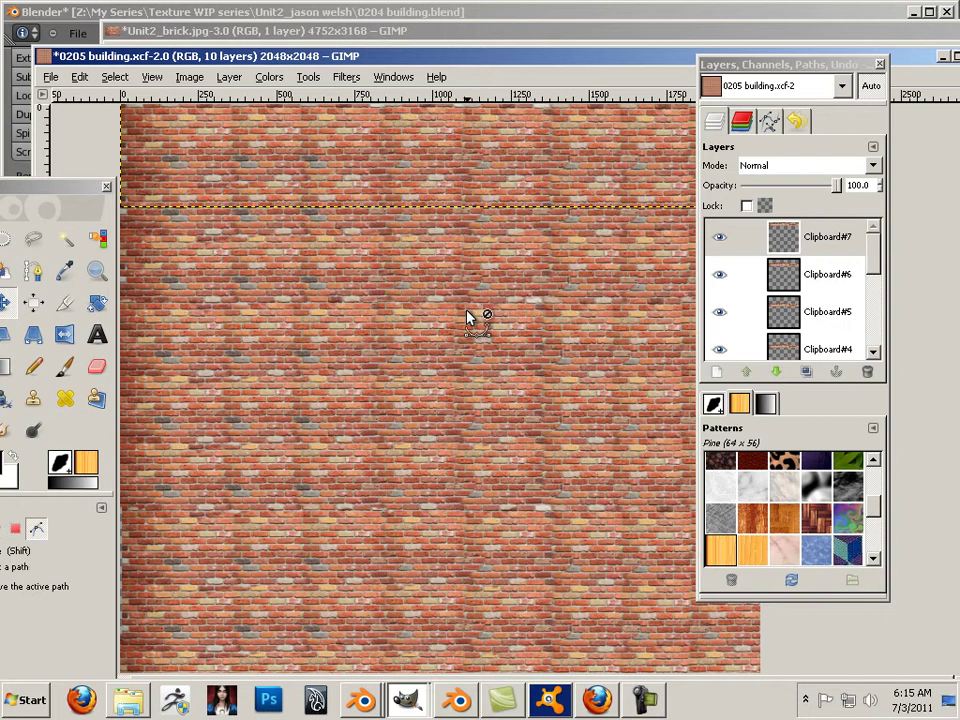
pyautogui.scroll(-1, 467, 316)
pyautogui.scroll(-1, 469, 317)
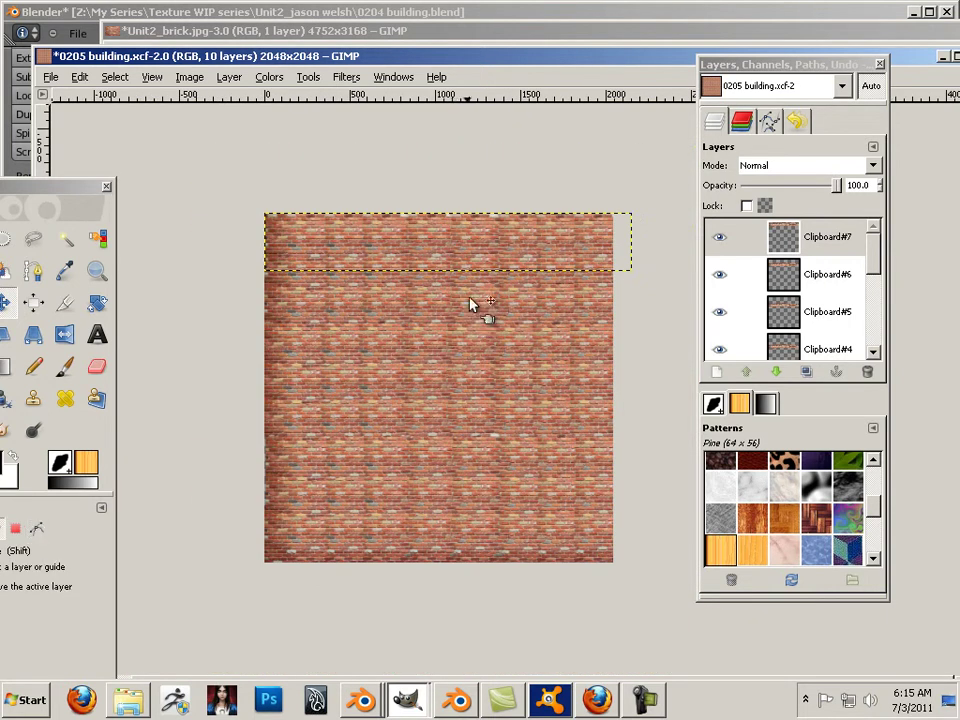
# Merge all the brick strip layers down one after another into a single brick layer above the Background.
pyautogui.click(190, 78)
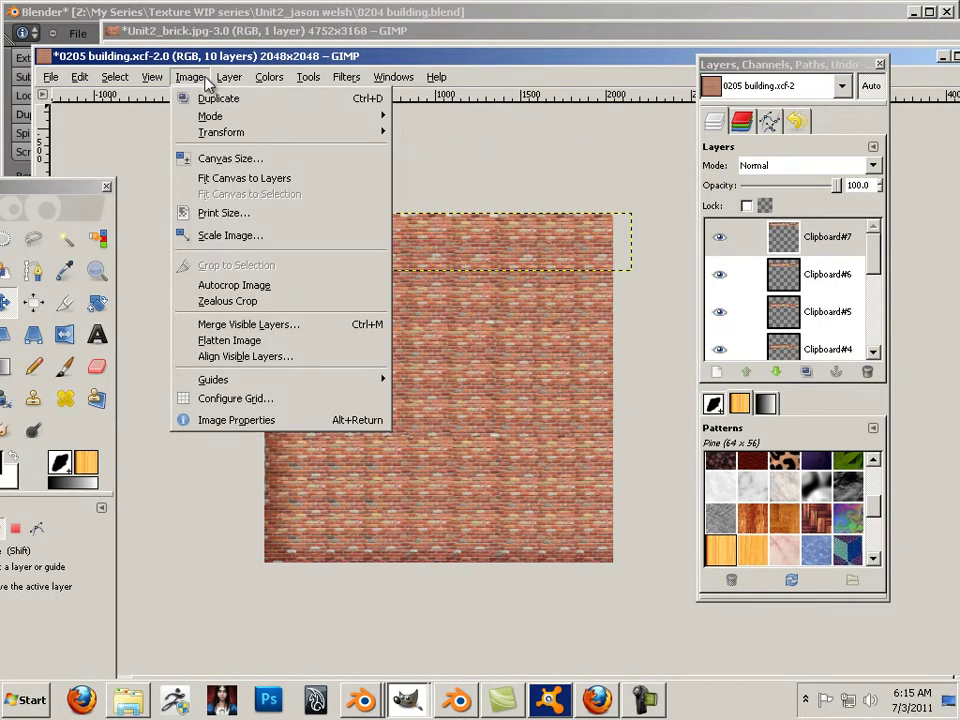
pyautogui.moveTo(229, 78)
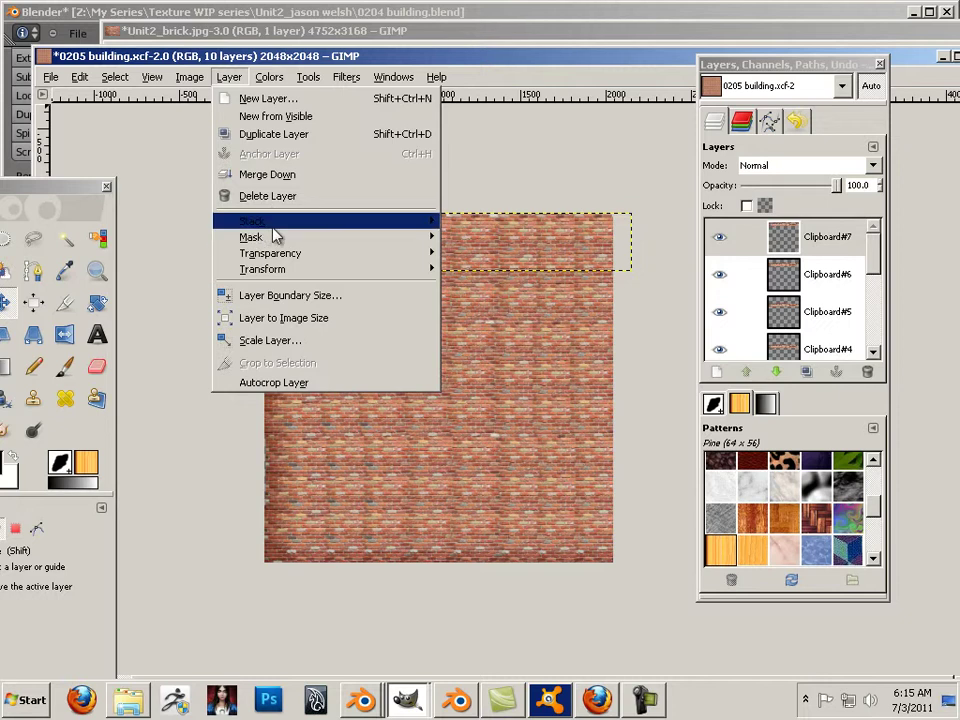
pyautogui.moveTo(276, 238)
pyautogui.click(250, 196)
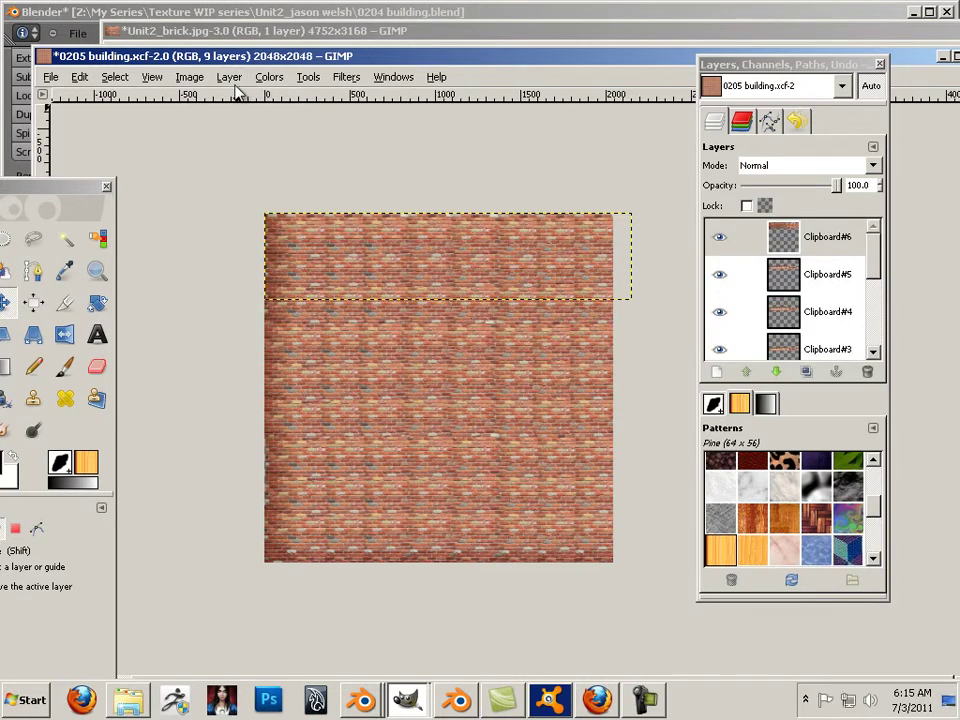
pyautogui.click(229, 77)
pyautogui.click(250, 174)
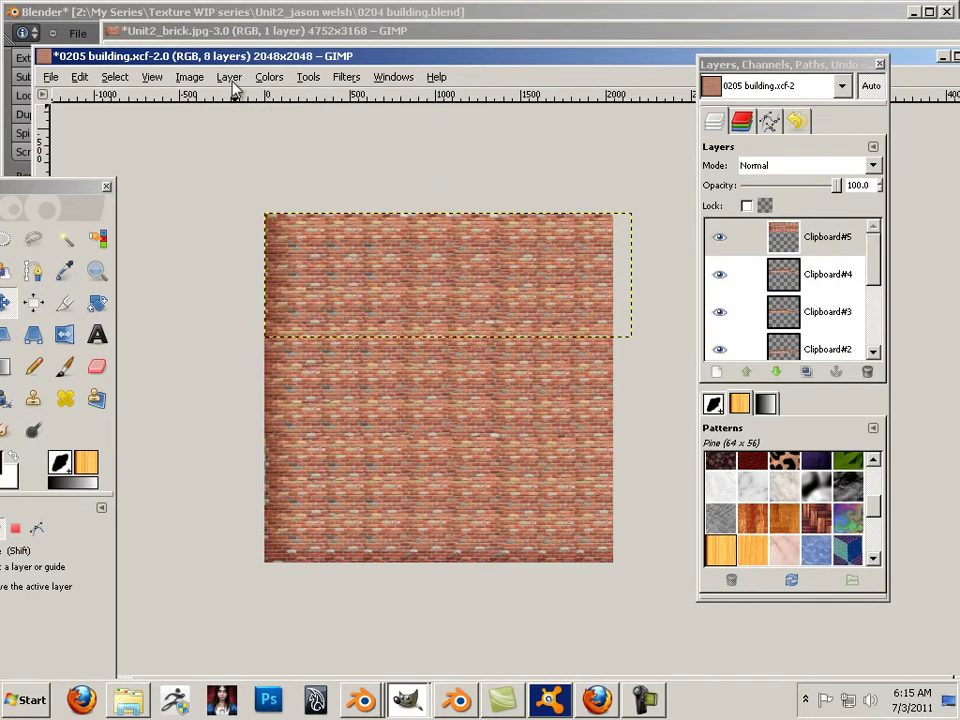
pyautogui.click(230, 79)
pyautogui.click(250, 174)
pyautogui.click(230, 79)
pyautogui.click(250, 174)
pyautogui.click(229, 77)
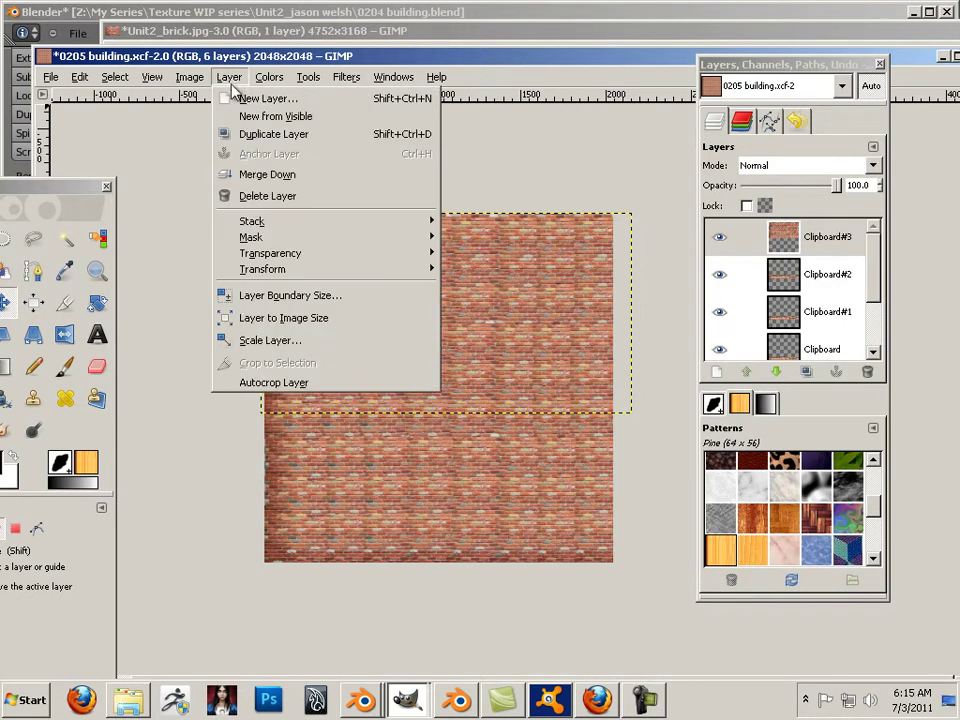
pyautogui.click(245, 174)
pyautogui.click(229, 77)
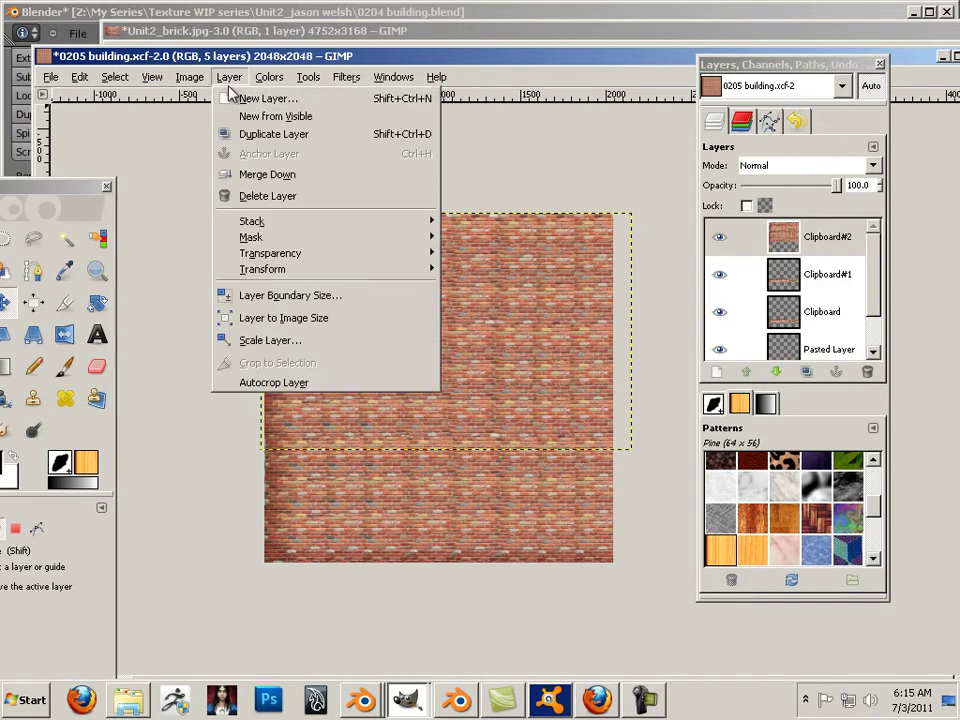
pyautogui.click(252, 174)
pyautogui.click(229, 77)
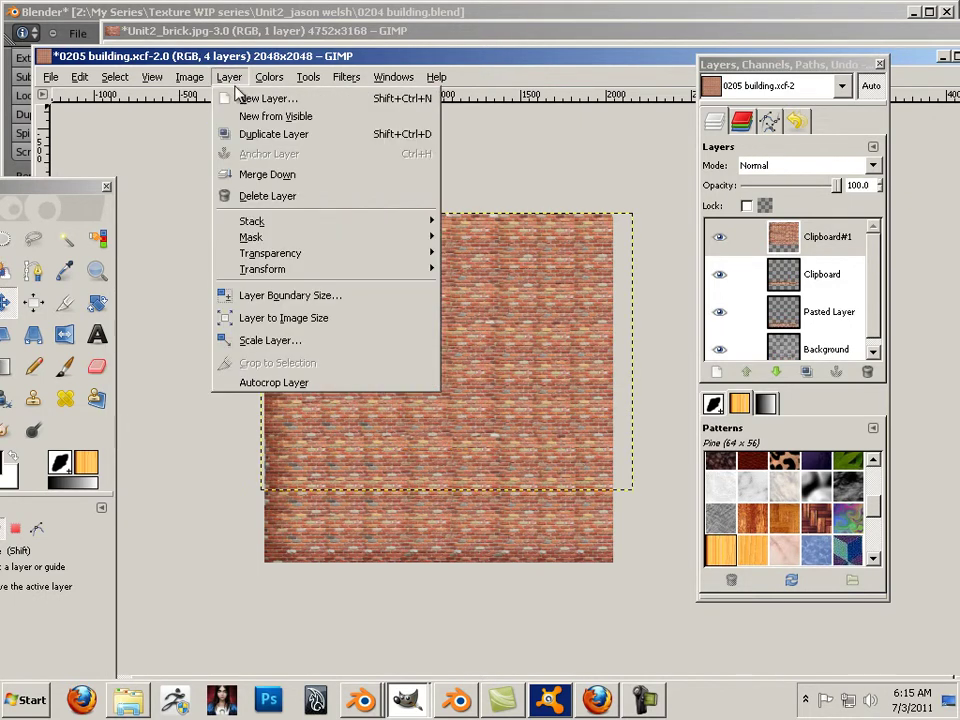
pyautogui.click(250, 174)
pyautogui.click(232, 78)
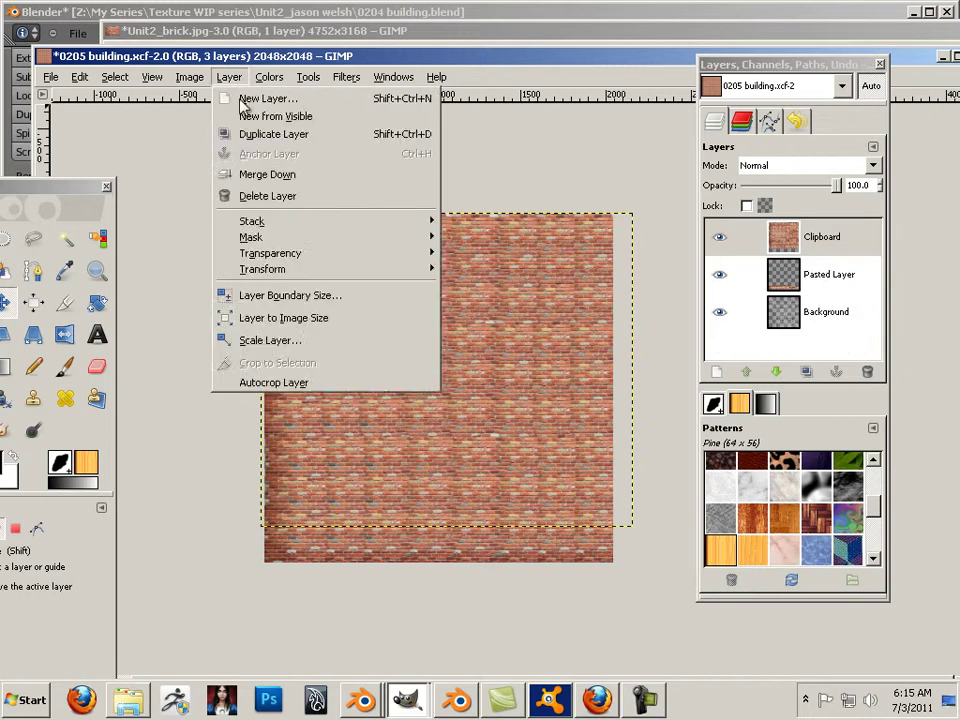
pyautogui.click(250, 171)
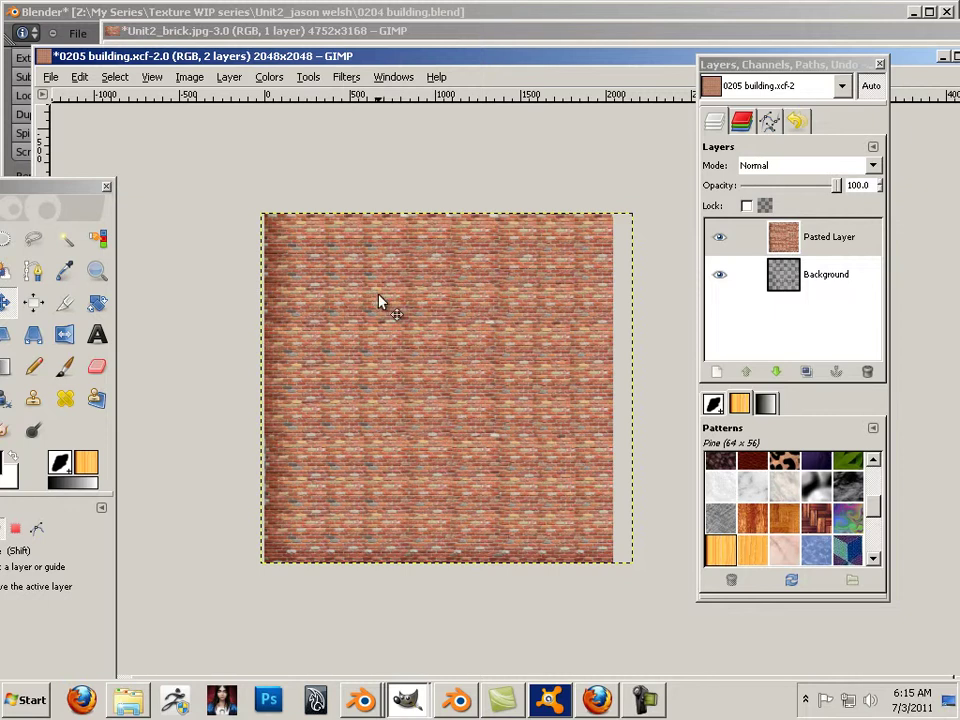
# Shift the merged brick layer slightly to the left so its dark left edge falls outside the canvas.
pyautogui.moveTo(379, 302); pyautogui.dragTo(356, 318)
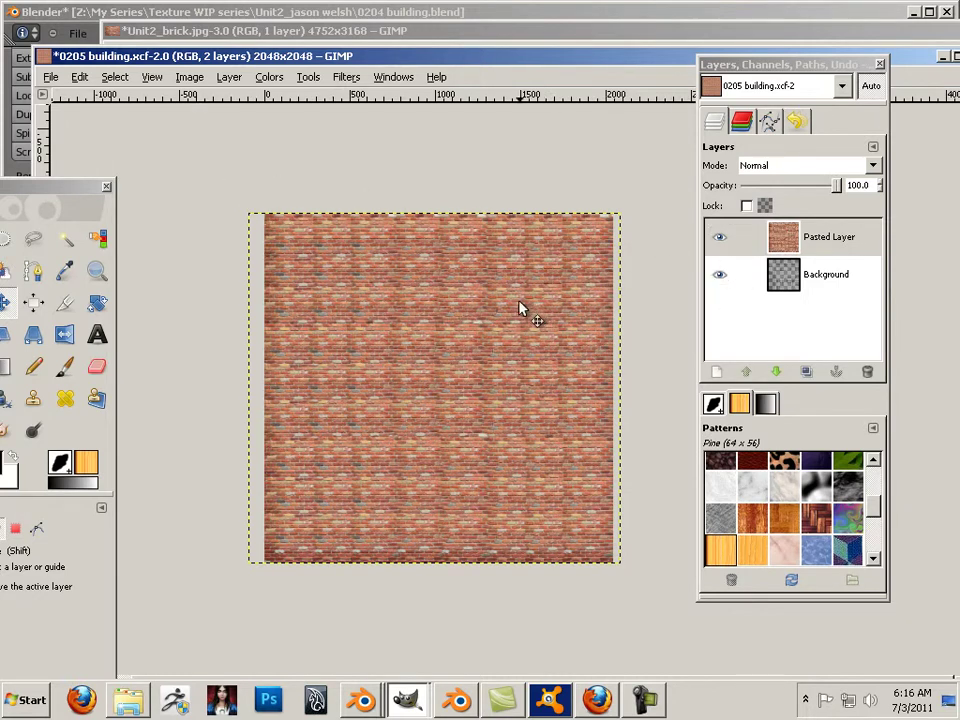
pyautogui.scroll(5, 480, 294)
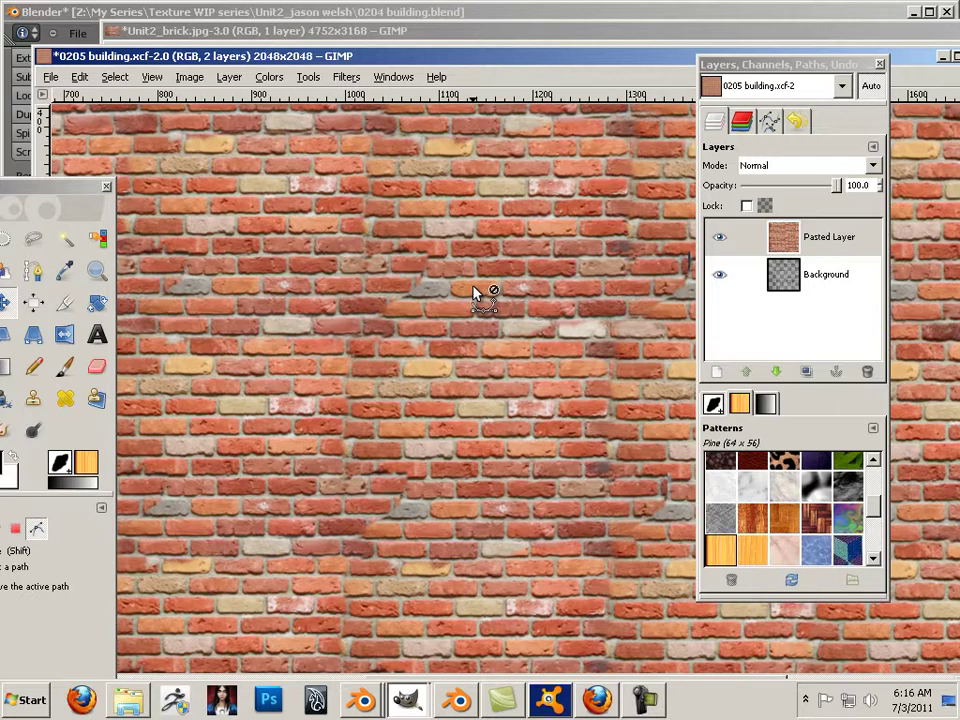
pyautogui.scroll(-3, 475, 292)
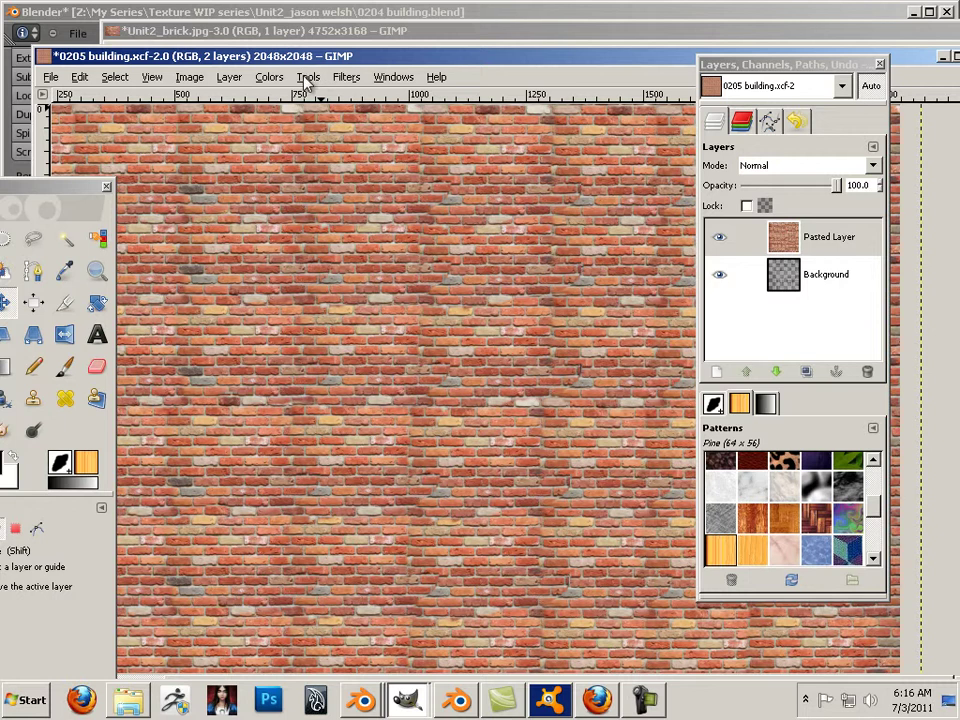
# Apply the Sharpen filter to the merged brick layer with a sharpness of 28.
pyautogui.click(340, 80)
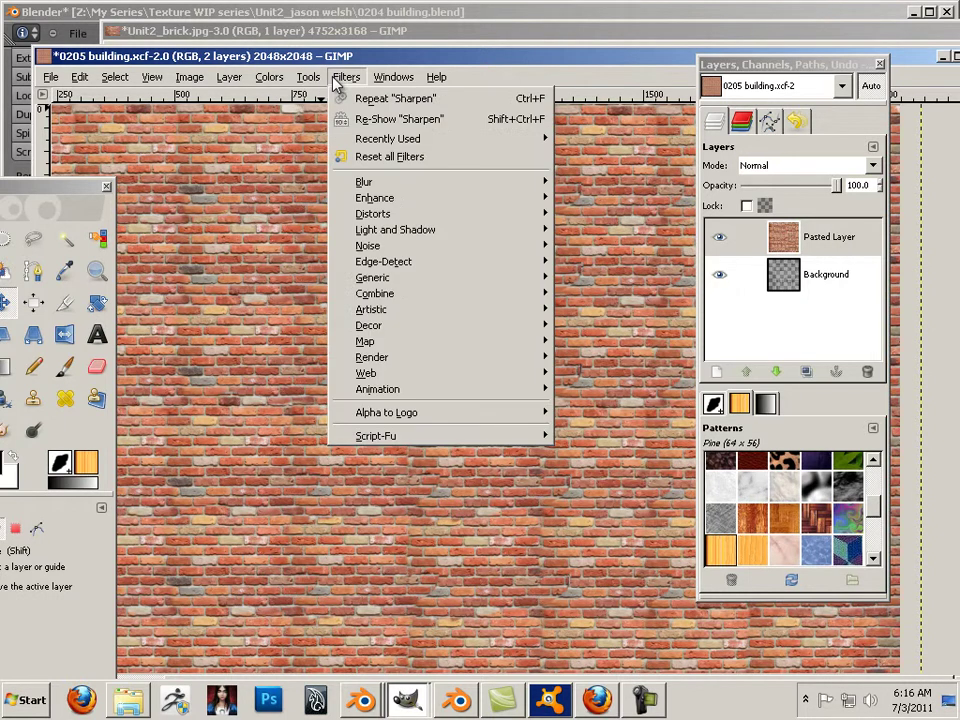
pyautogui.moveTo(440, 197)
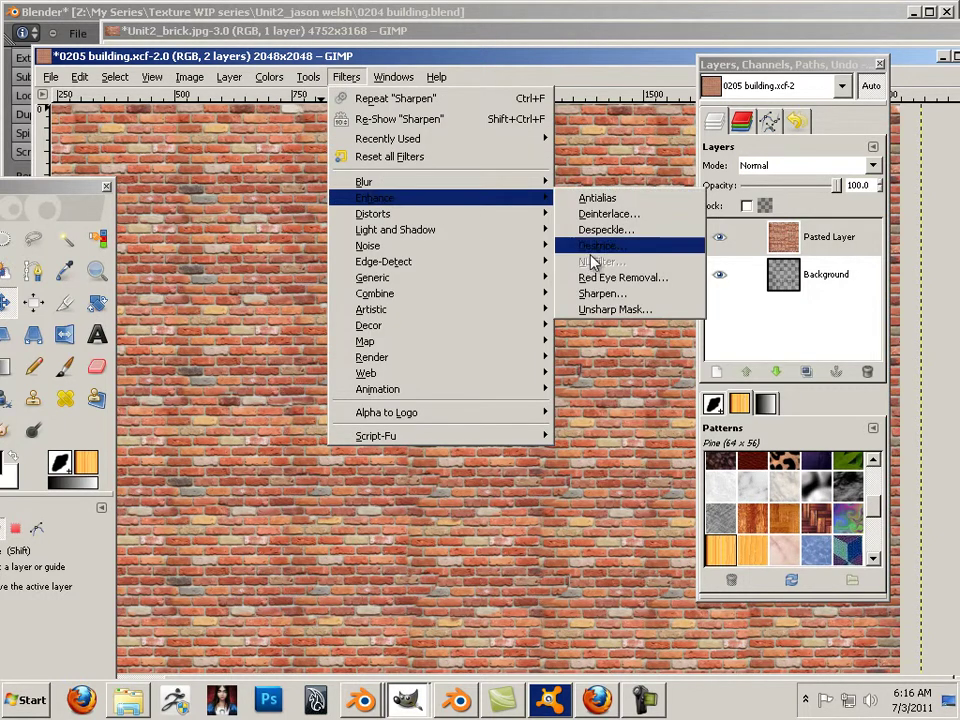
pyautogui.click(605, 294)
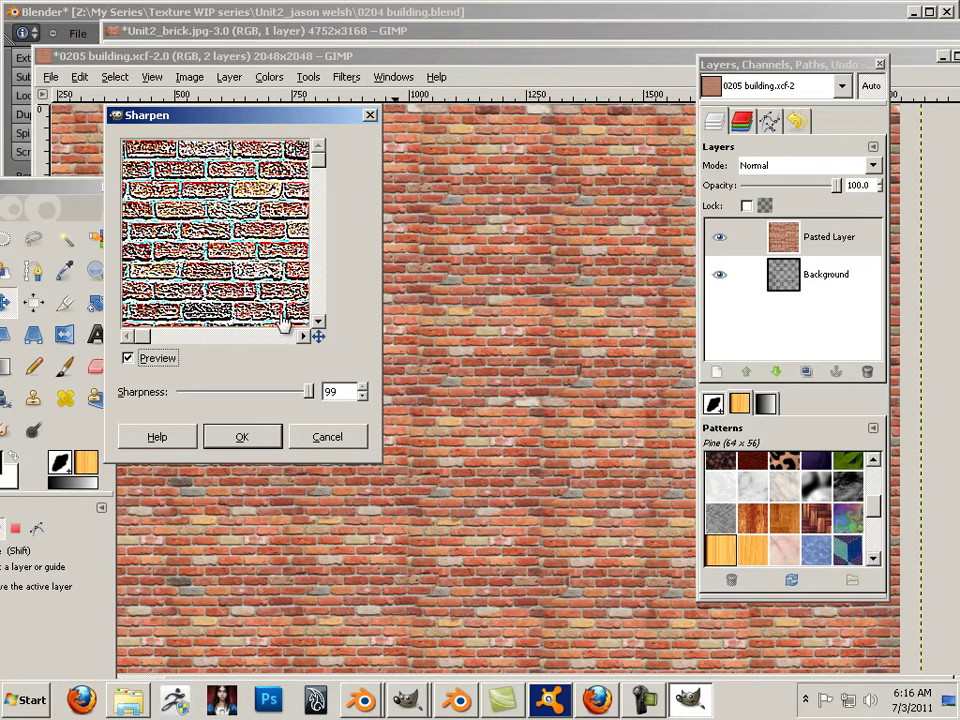
pyautogui.moveTo(306, 392); pyautogui.dragTo(188, 396)
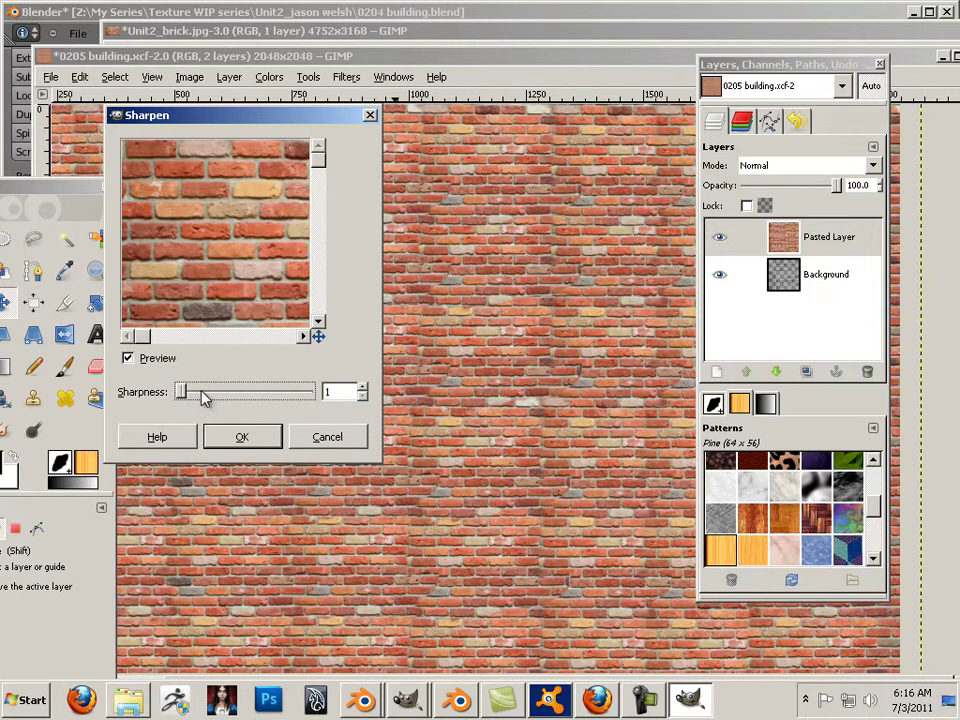
pyautogui.moveTo(186, 393); pyautogui.dragTo(214, 393)
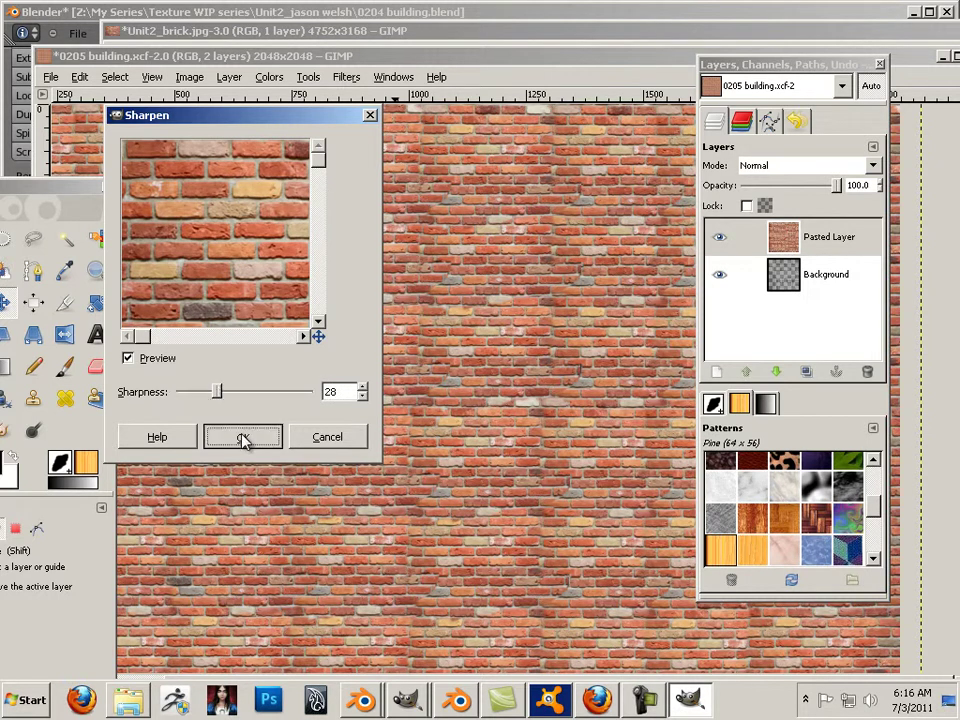
pyautogui.click(242, 437)
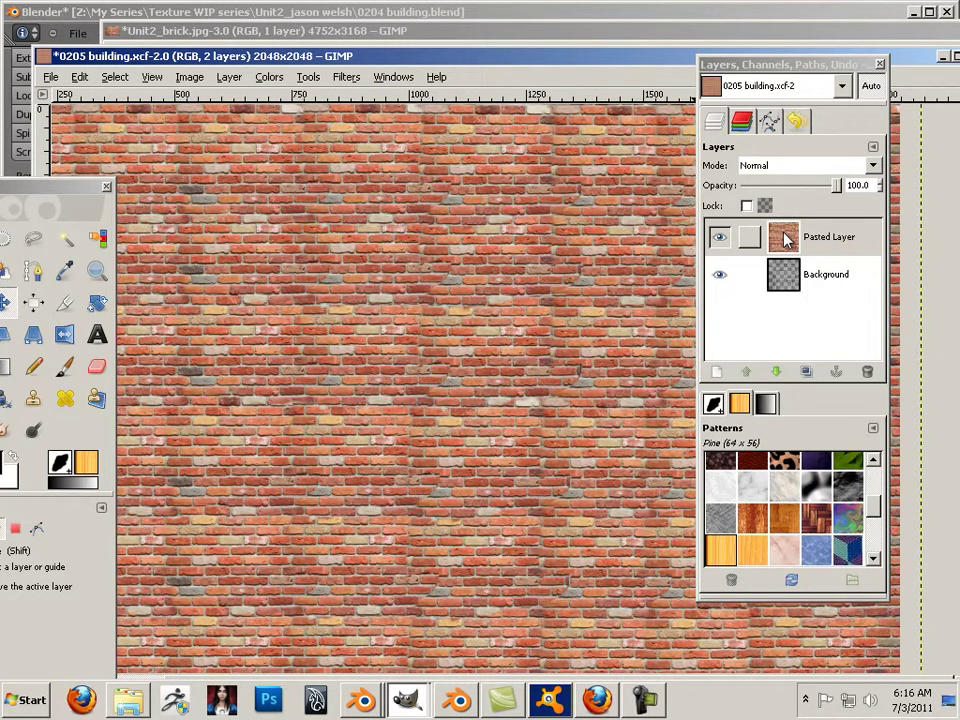
# Copy the sharpened brick layer and paste it as a new layer on top.
pyautogui.click(79, 77)
pyautogui.click(90, 206)
pyautogui.click(79, 77)
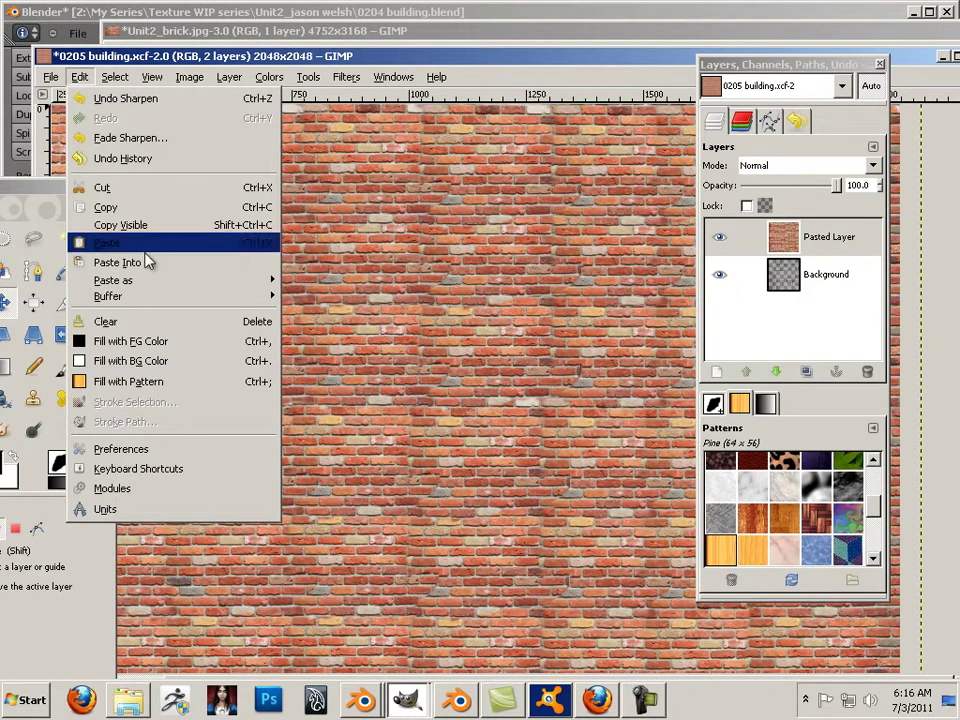
pyautogui.moveTo(130, 280)
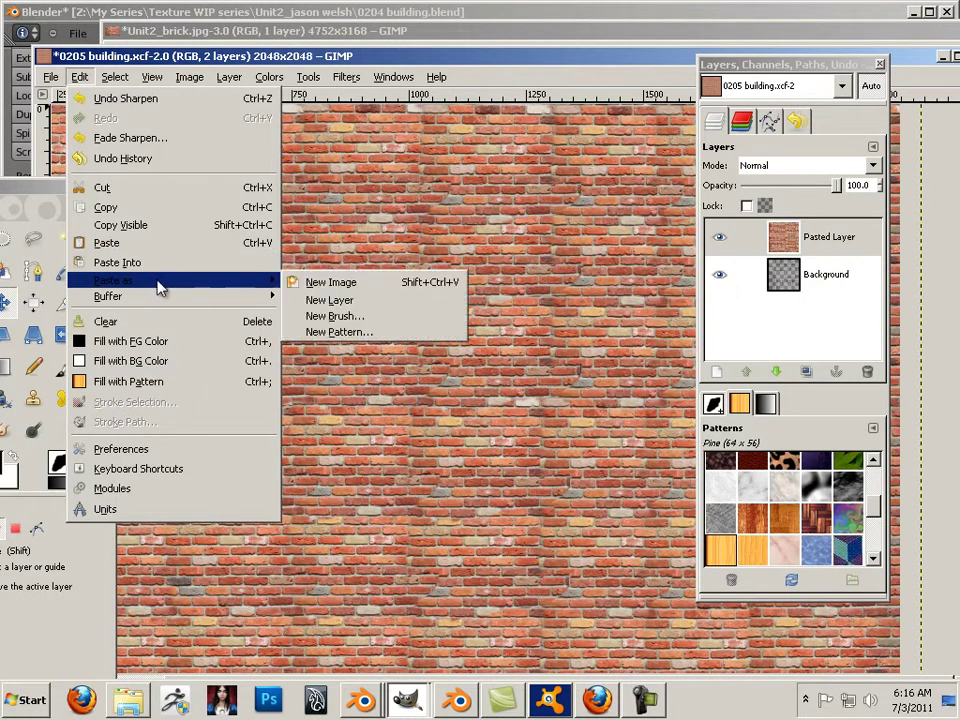
pyautogui.click(340, 300)
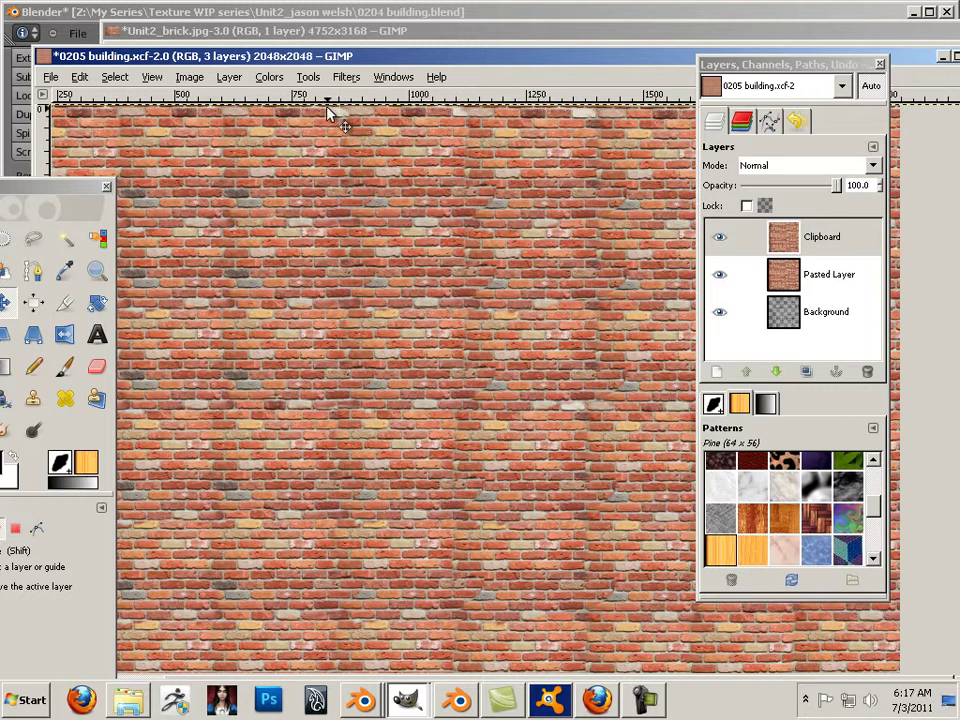
# Start the Normalmap filter on the pasted top brick layer and set its scale to 3.
pyautogui.click(346, 77)
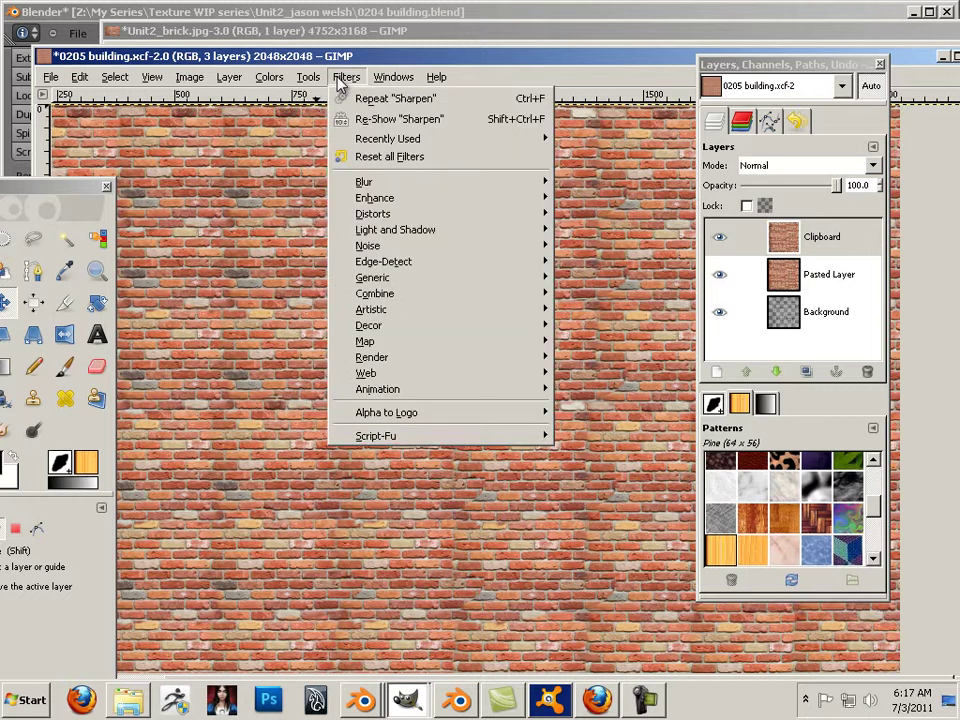
pyautogui.moveTo(413, 349)
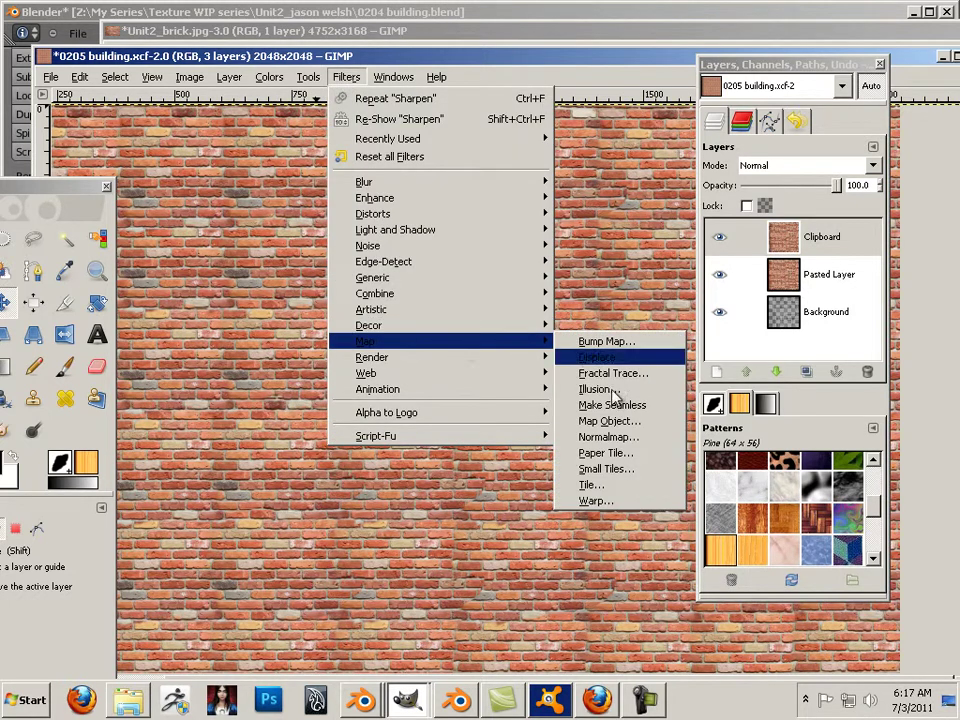
pyautogui.click(622, 438)
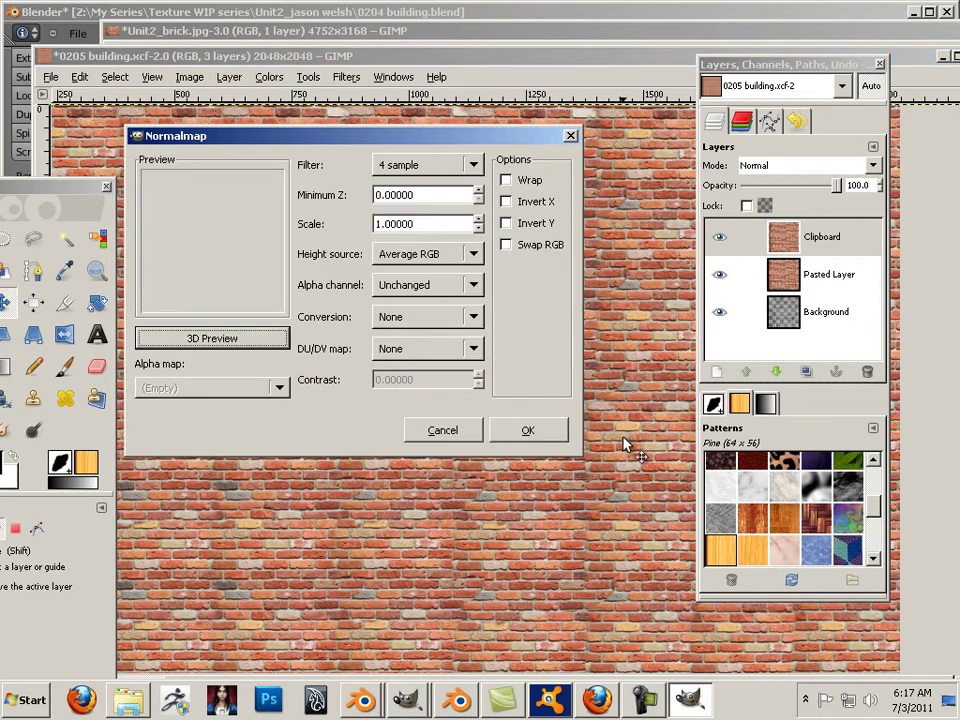
pyautogui.doubleClick(440, 232)
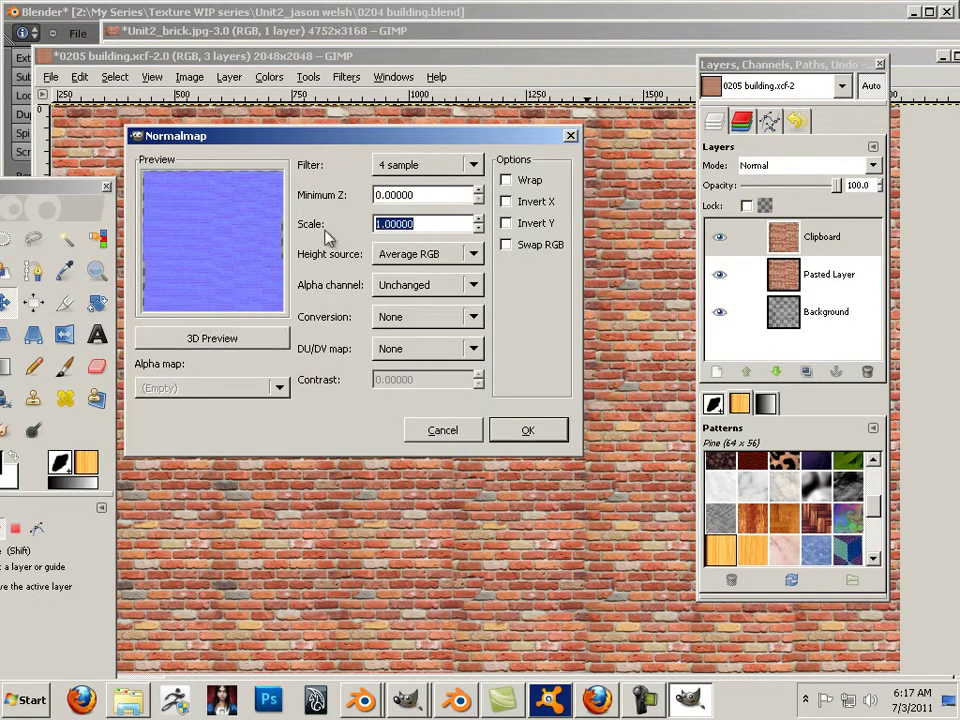
pyautogui.write('3')
# Inspect the brick relief in the Normalmap 3D preview by rotating the quad and its light, and apply the filter.
pyautogui.click(228, 340)
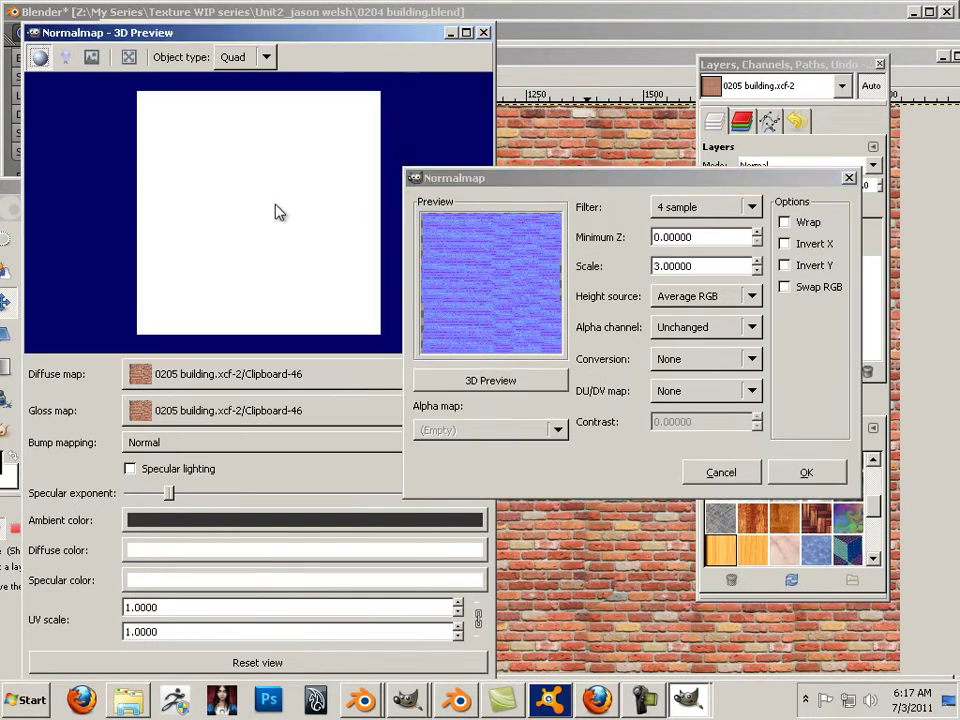
pyautogui.moveTo(307, 241); pyautogui.dragTo(180, 211)
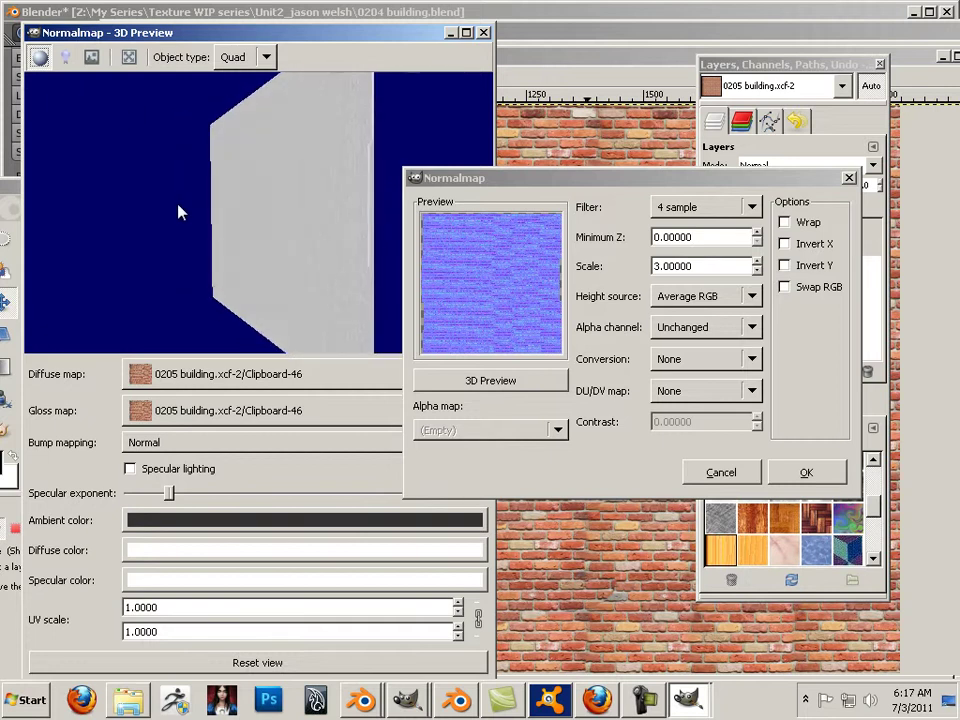
pyautogui.click(65, 57)
pyautogui.moveTo(316, 248)
pyautogui.mouseDown()
pyautogui.moveTo(339, 251)
pyautogui.moveTo(343, 285)
pyautogui.moveTo(321, 231)
pyautogui.moveTo(294, 244)
pyautogui.moveTo(298, 258)
pyautogui.mouseUp()
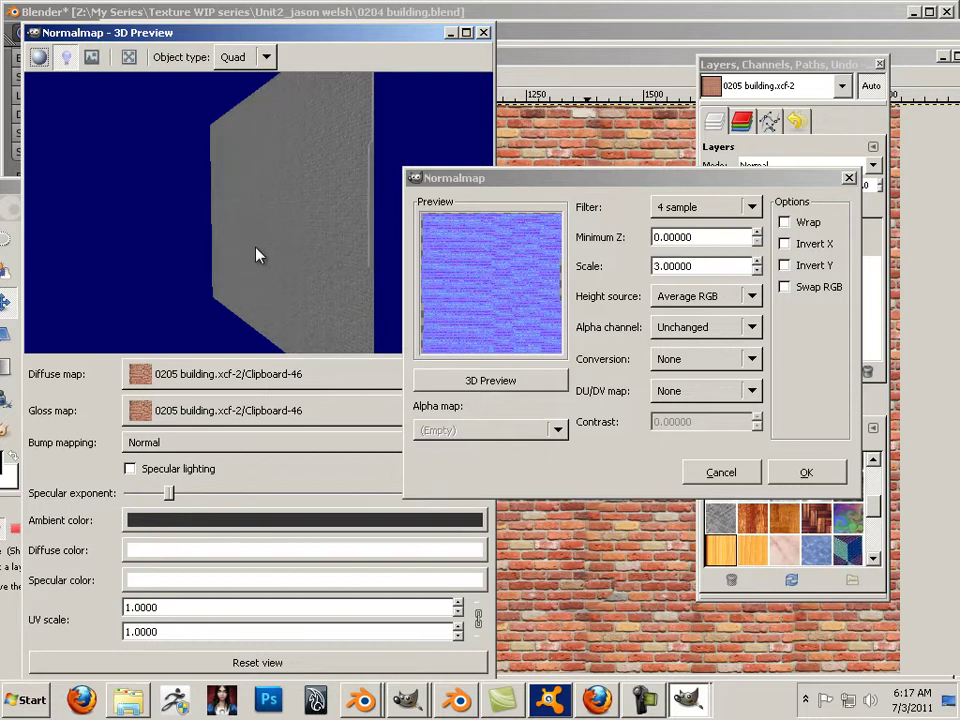
pyautogui.moveTo(229, 253)
pyautogui.mouseDown()
pyautogui.moveTo(244, 283)
pyautogui.moveTo(294, 274)
pyautogui.moveTo(253, 266)
pyautogui.mouseUp()
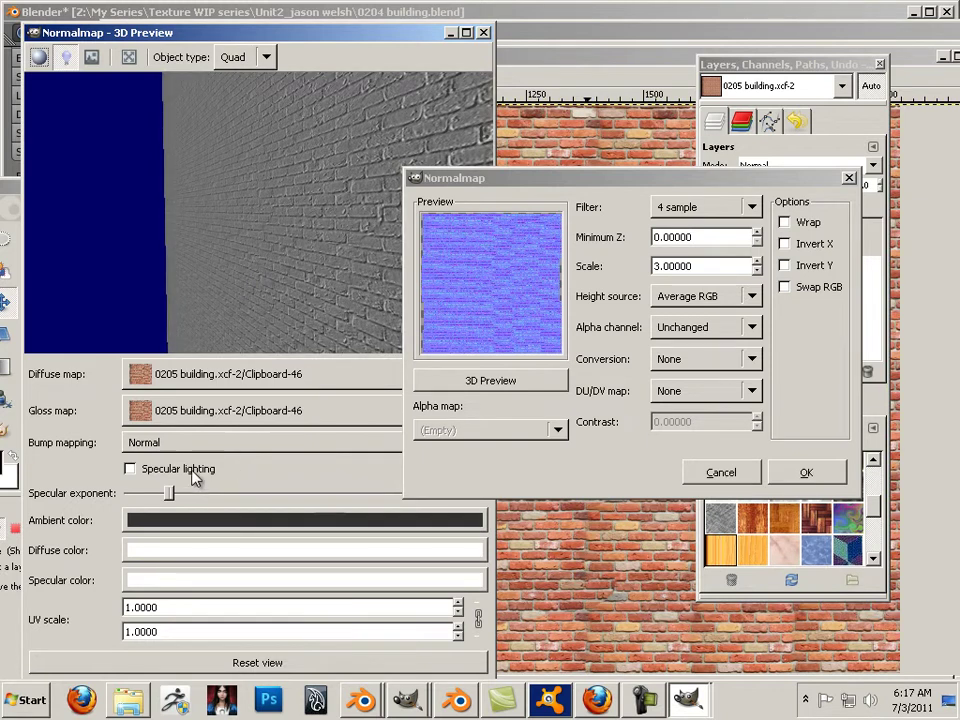
pyautogui.click(484, 32)
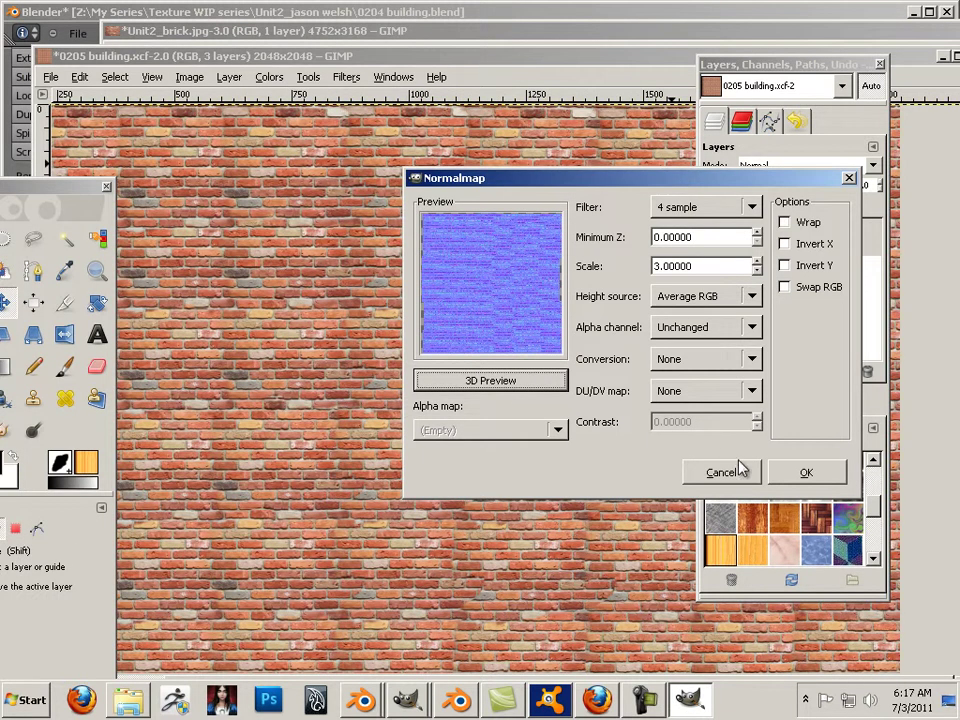
pyautogui.click(820, 484)
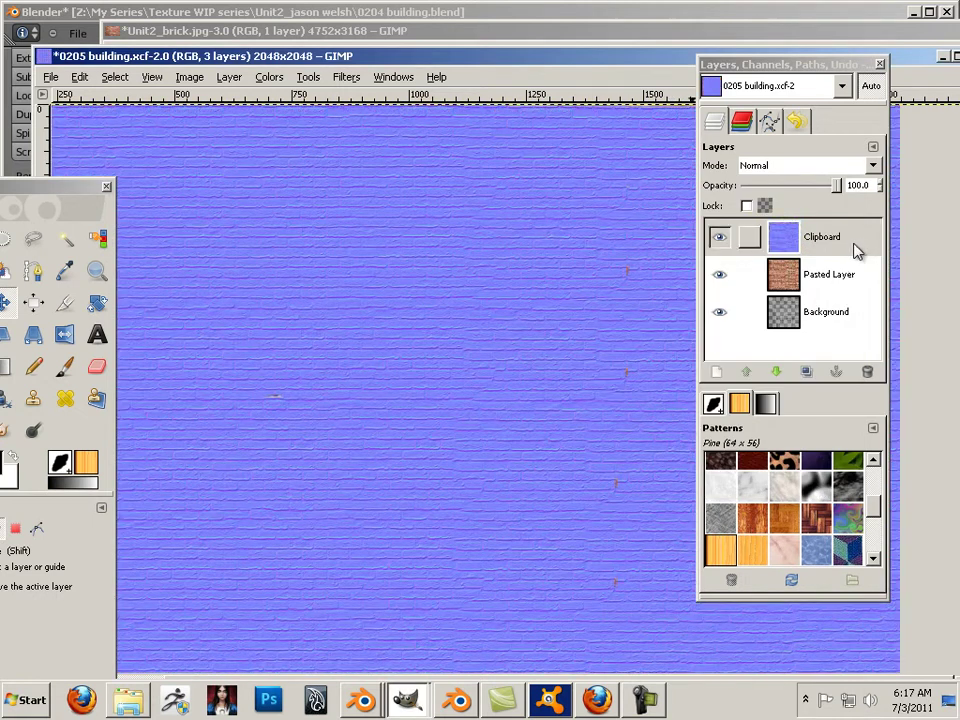
# Rename the normal map layer as Normal.
pyautogui.doubleClick(843, 240)
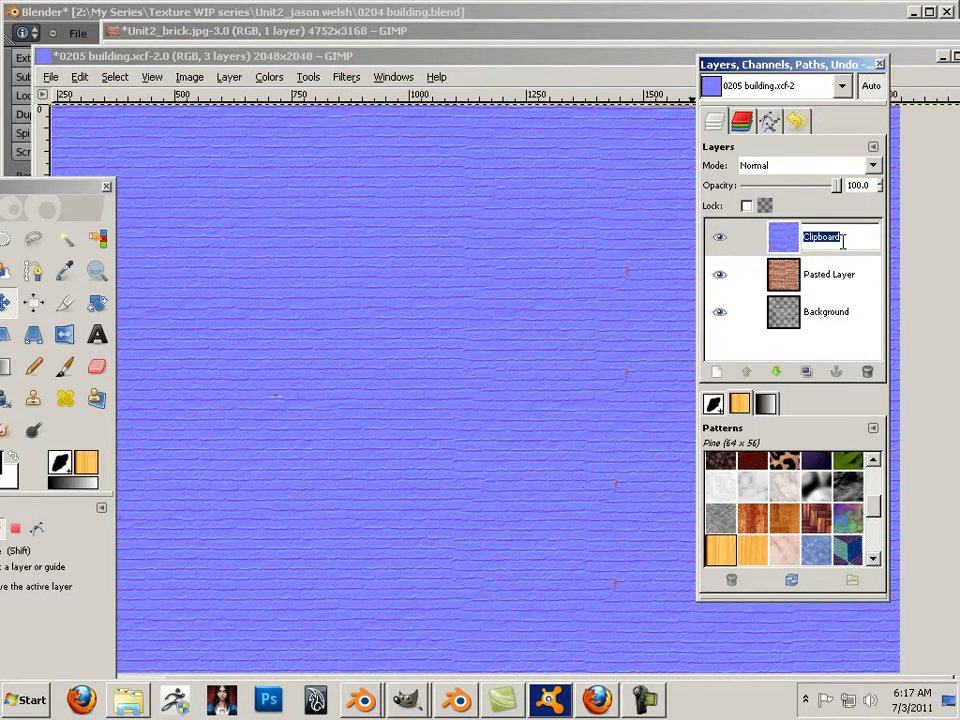
pyautogui.write('Normal')
pyautogui.press('Return')
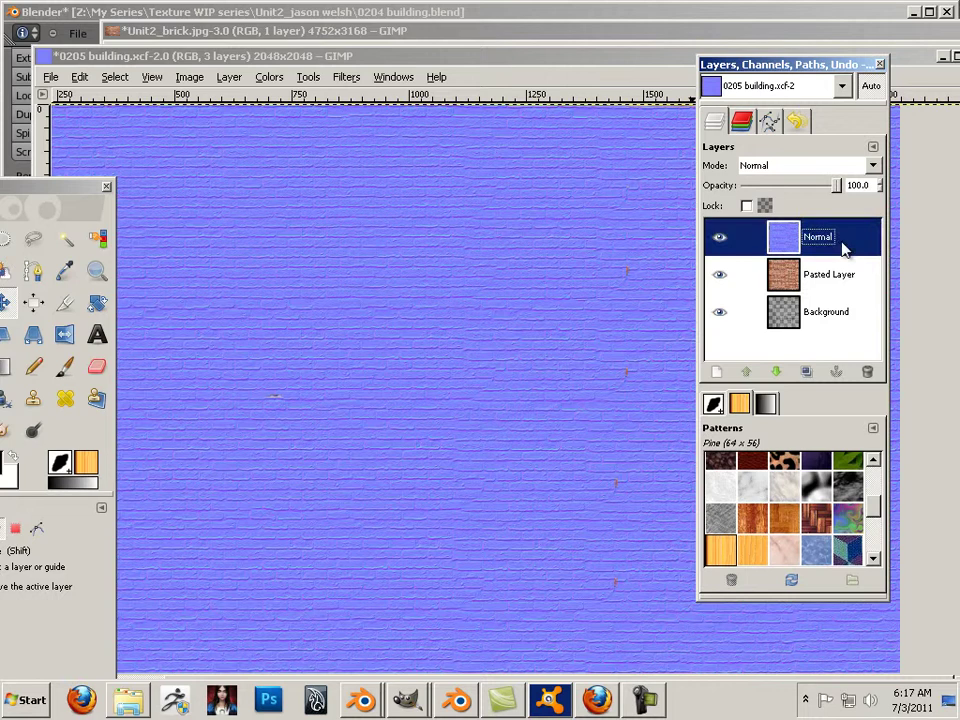
# Rename the brick layer below the normal map as Color and delete the Background layer.
pyautogui.doubleClick(846, 272)
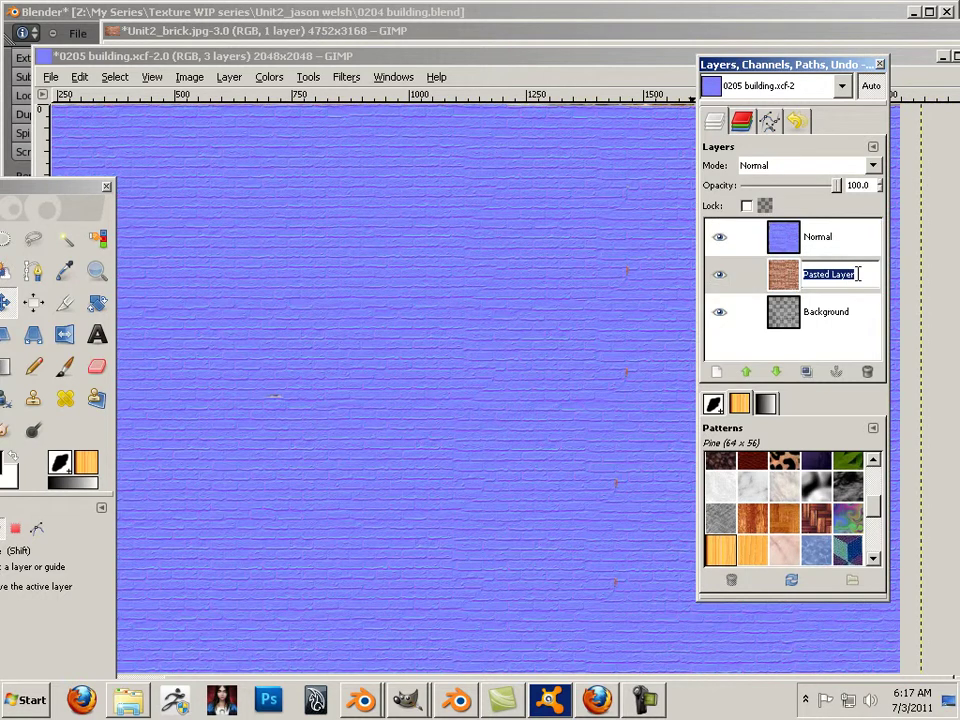
pyautogui.write('Color')
pyautogui.press('Return')
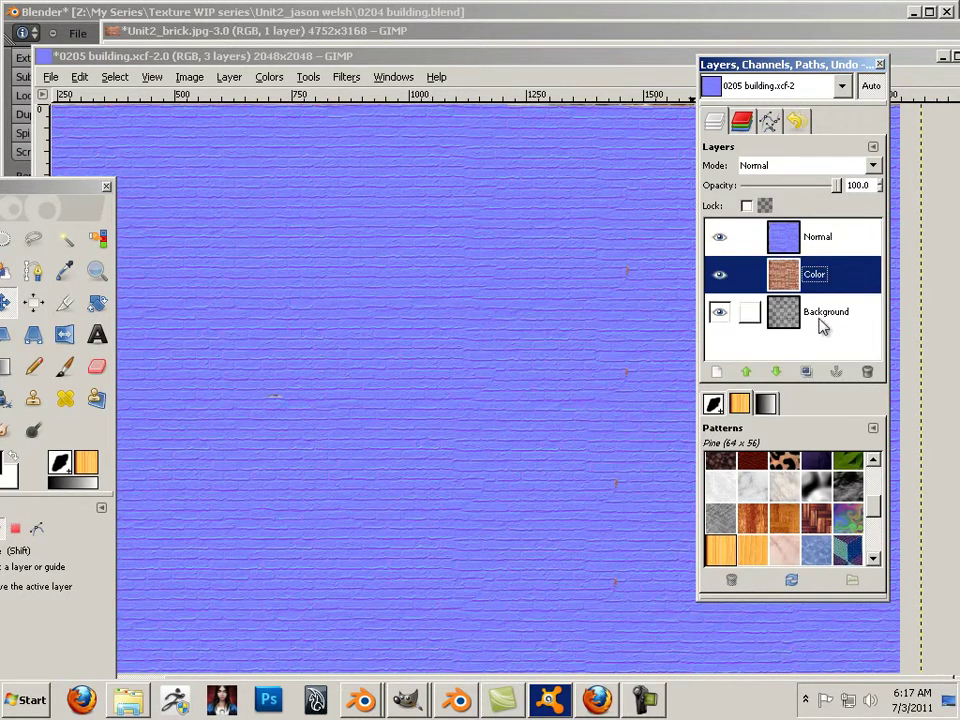
pyautogui.click(823, 320)
pyautogui.moveTo(842, 318); pyautogui.dragTo(866, 371)
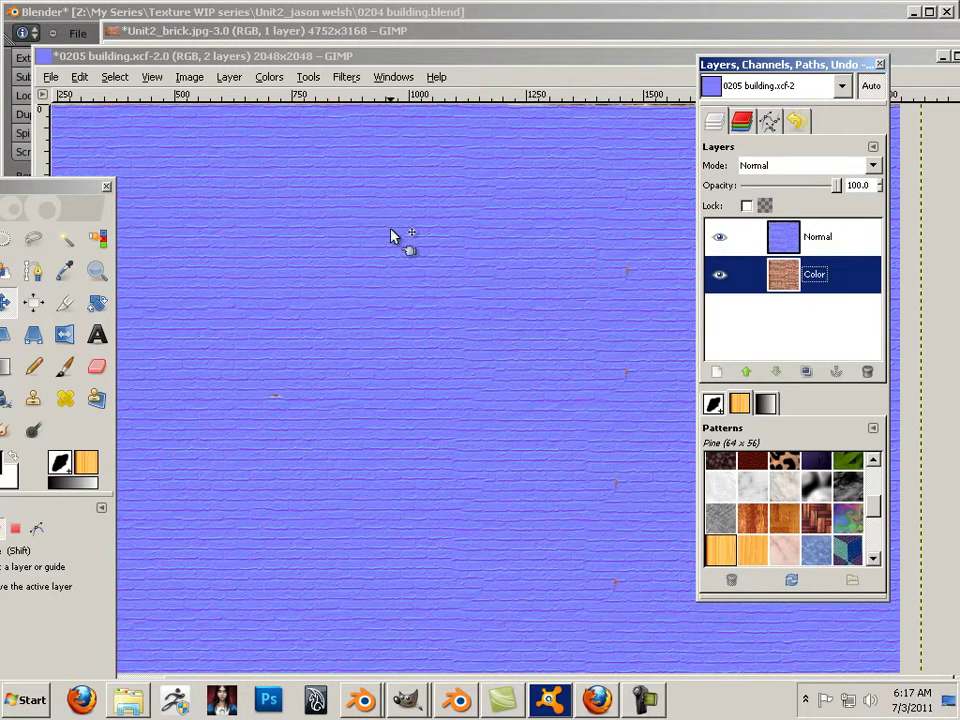
# Duplicate the image's Alpha channel as a separate channel, leave Alpha deactivated, and return to the layer list.
pyautogui.click(748, 127)
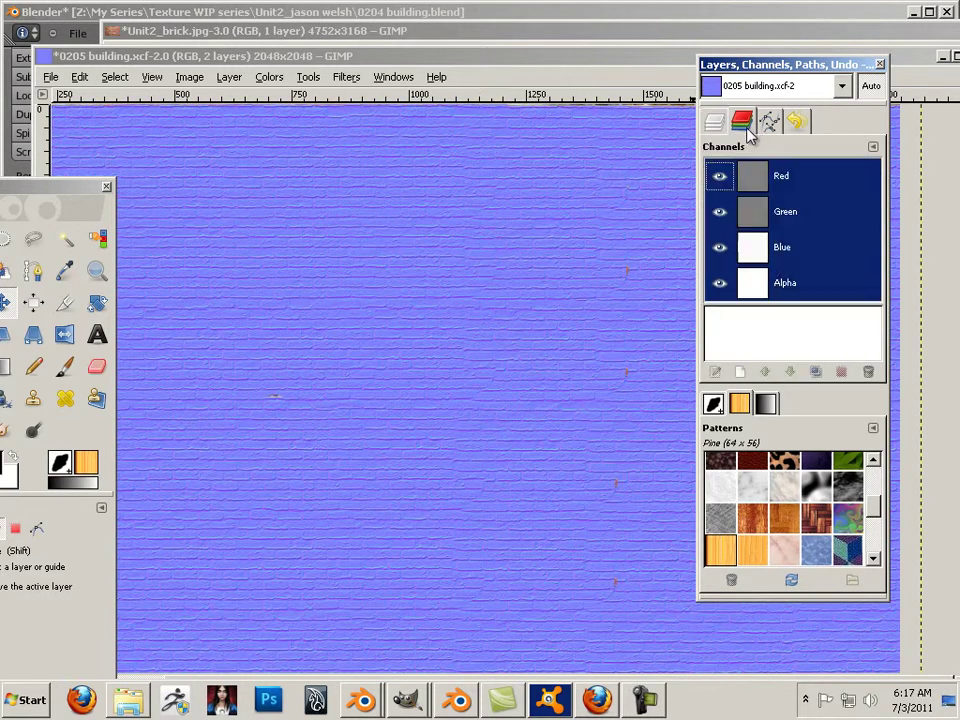
pyautogui.click(770, 284)
pyautogui.click(786, 291)
pyautogui.moveTo(791, 293); pyautogui.dragTo(795, 326)
pyautogui.click(785, 283)
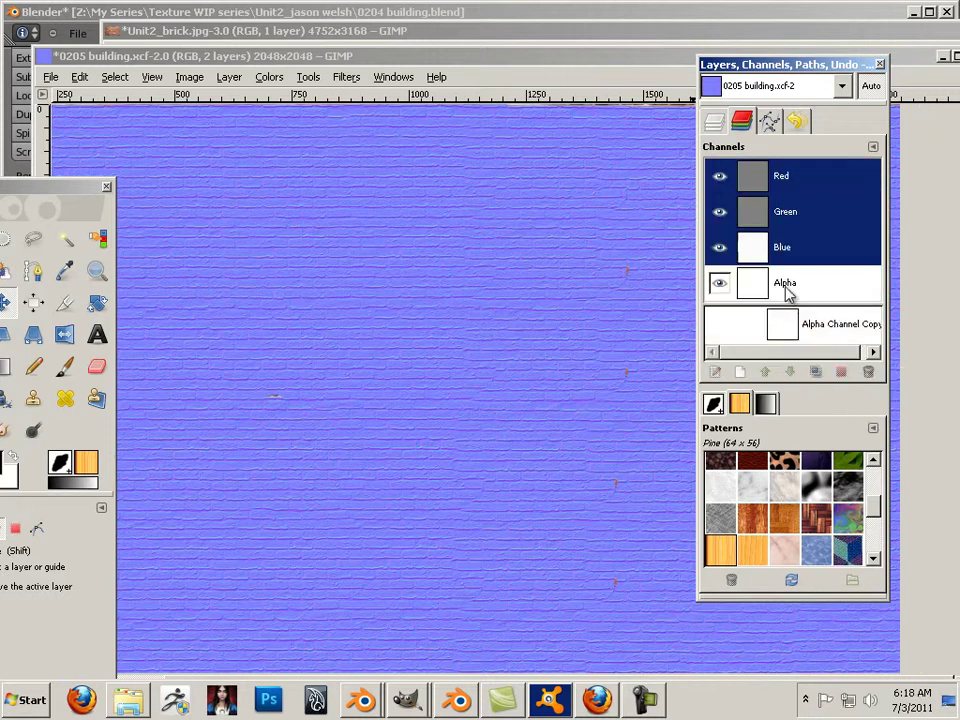
pyautogui.click(714, 121)
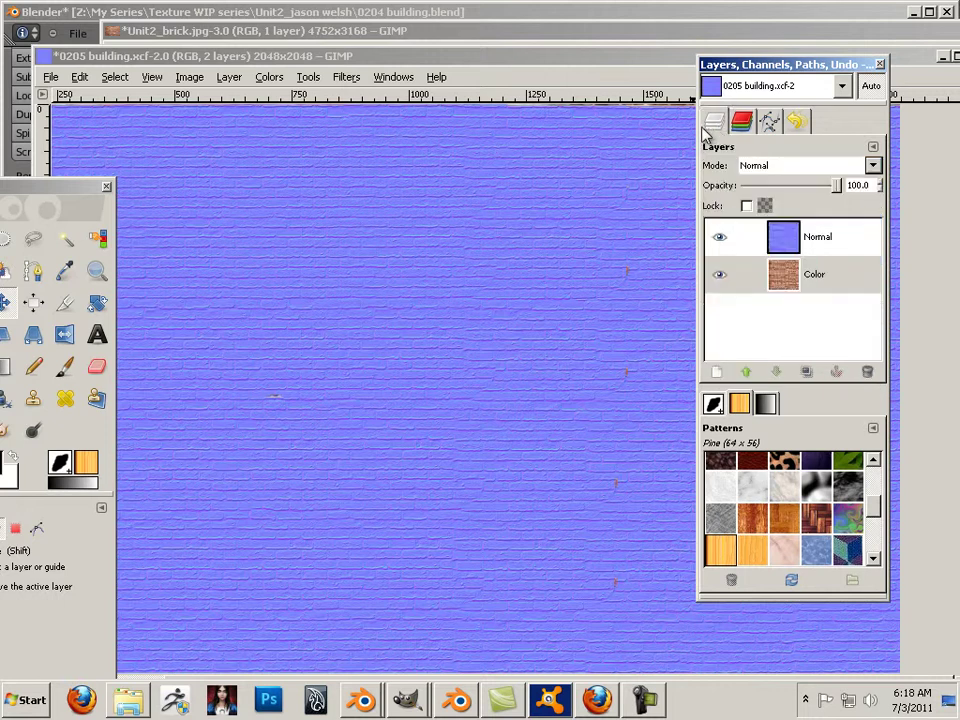
# Save the normal map over brick_nm.tga in the Unit2_jason welsh folder, merging visible layers and using RLE compression.
pyautogui.doubleClick(122, 57)
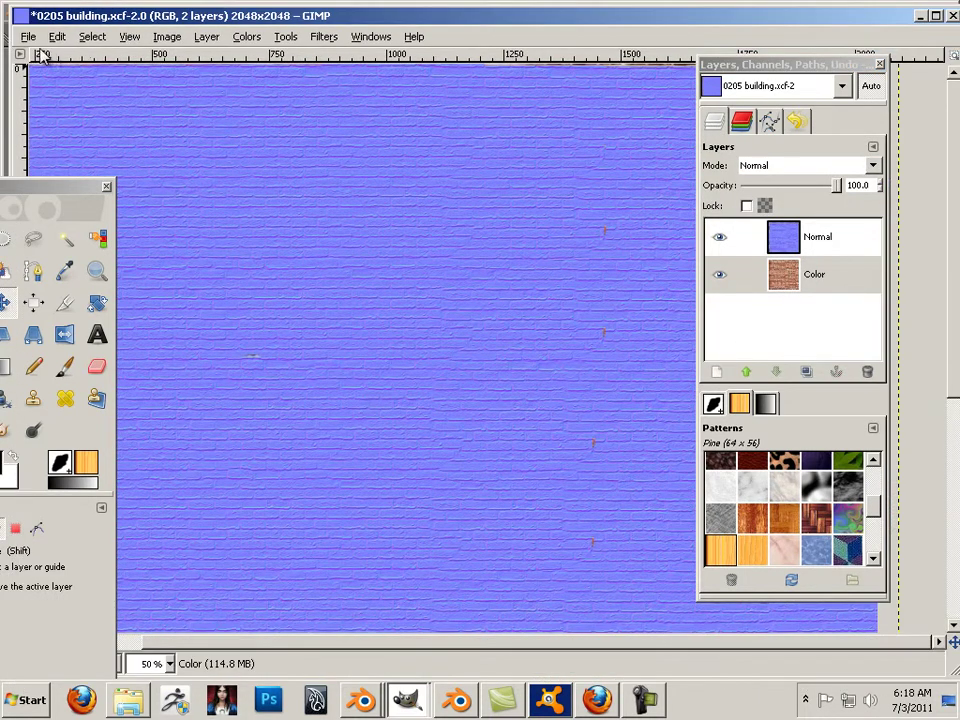
pyautogui.click(27, 38)
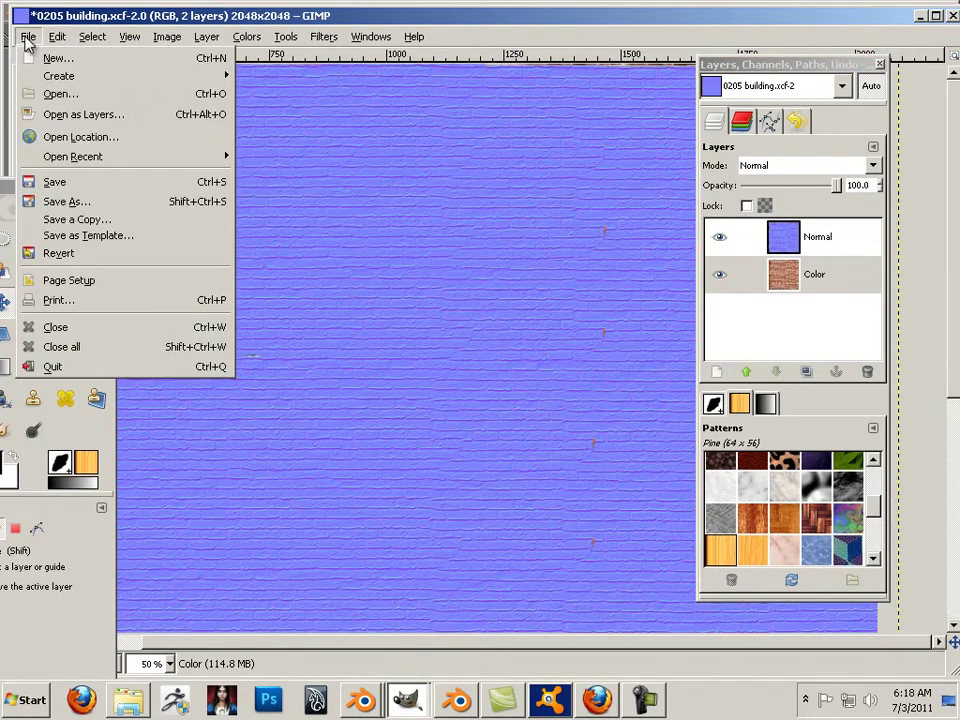
pyautogui.click(100, 200)
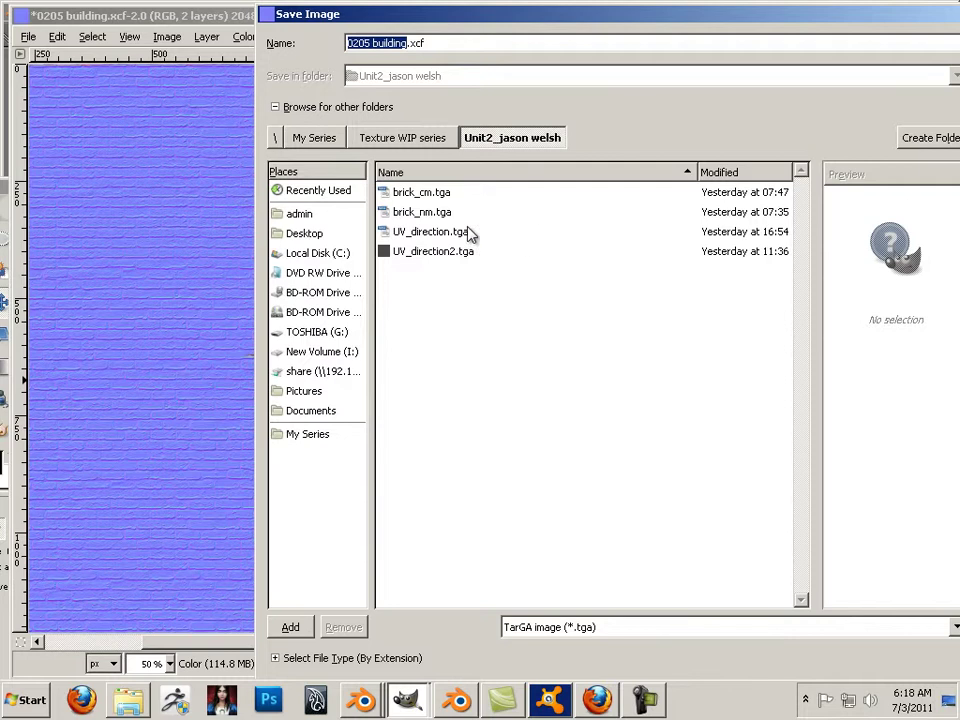
pyautogui.click(402, 216)
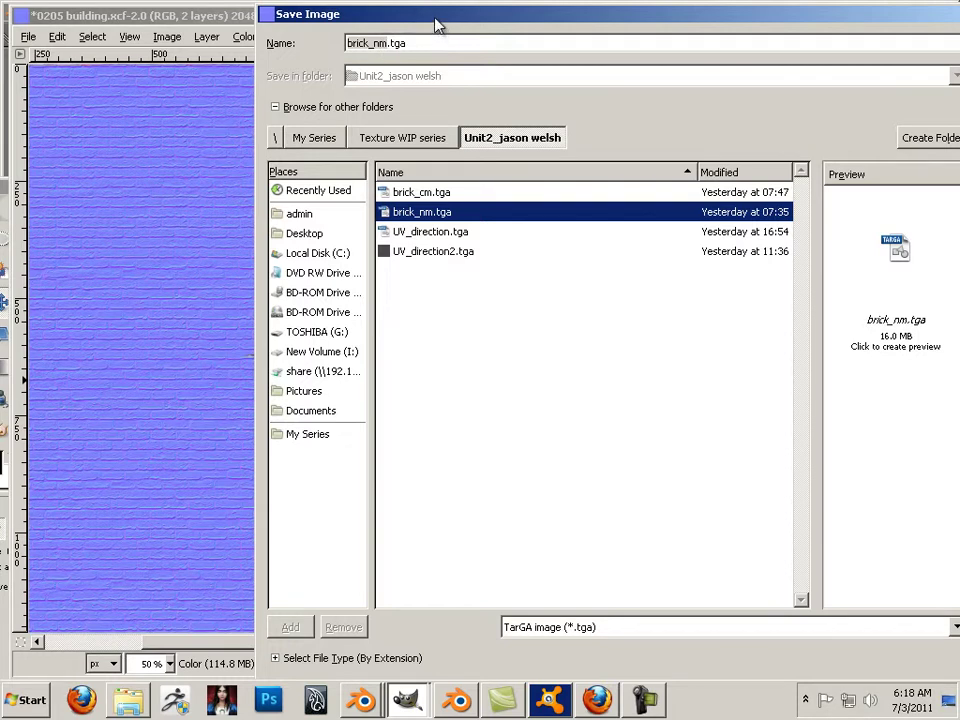
pyautogui.press('Return')
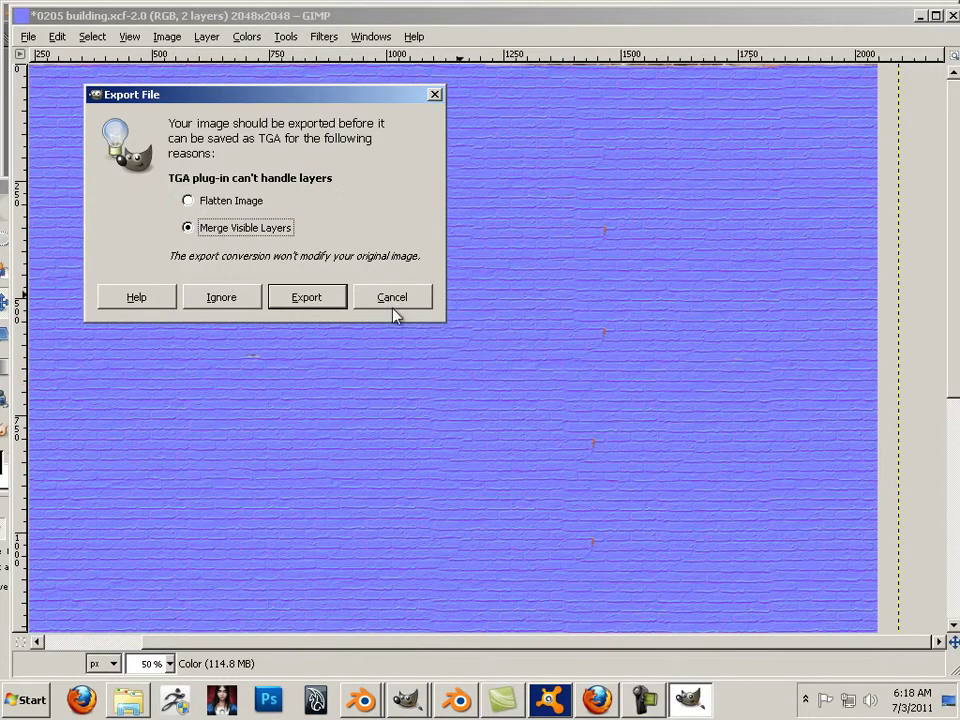
pyautogui.click(305, 298)
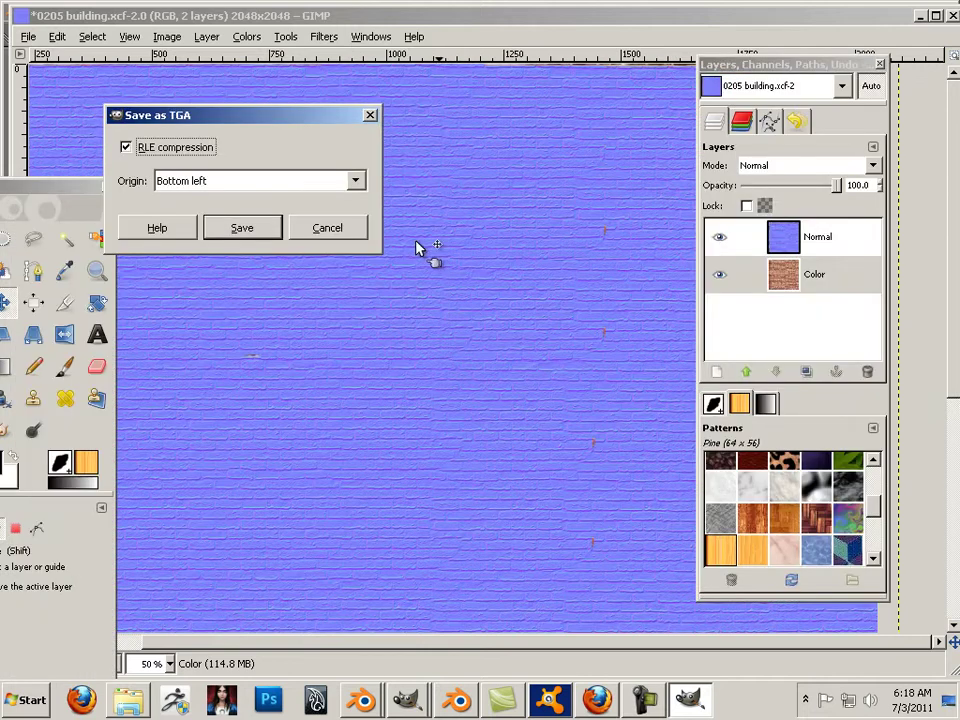
pyautogui.click(258, 228)
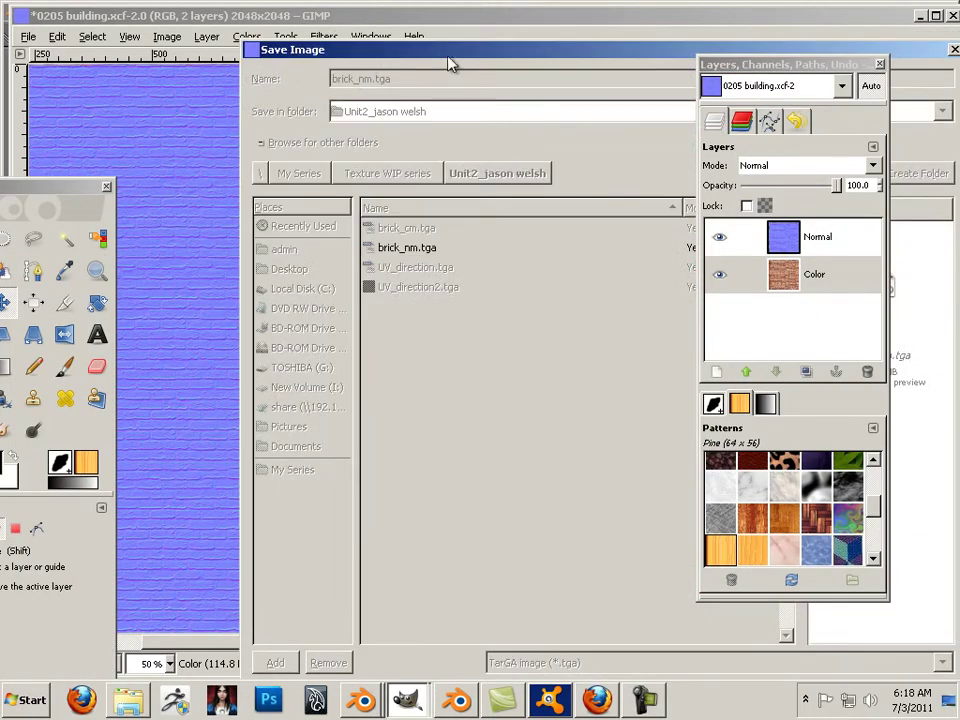
pyautogui.moveTo(447, 62); pyautogui.dragTo(317, 36)
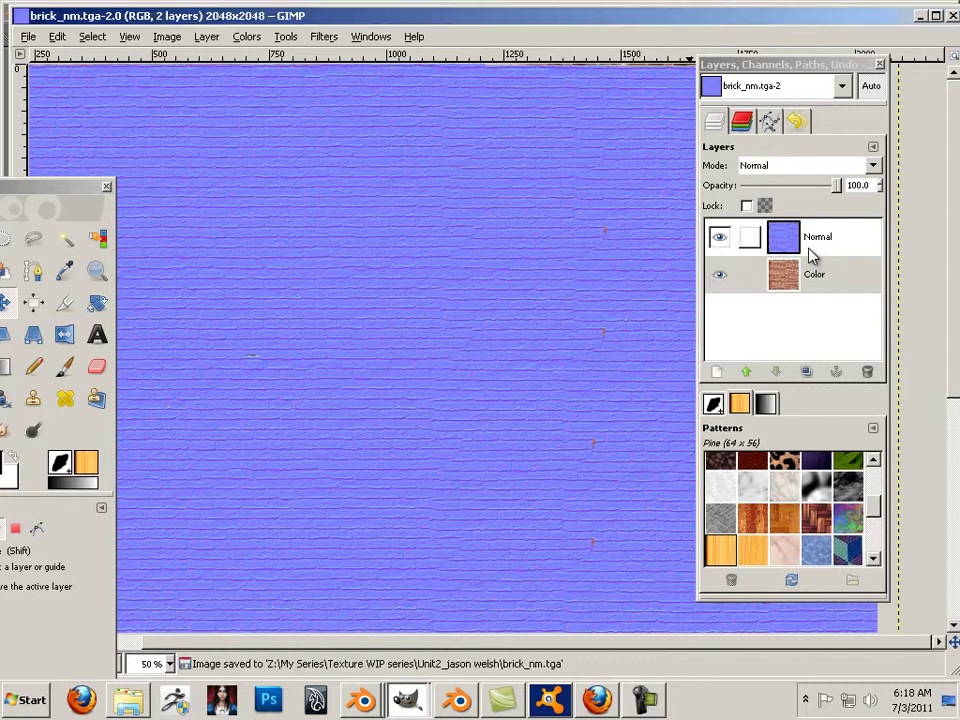
# Hide the Normal layer and save the brick colour texture over brick_cm.tga, merging visible layers and using RLE compression.
pyautogui.click(719, 238)
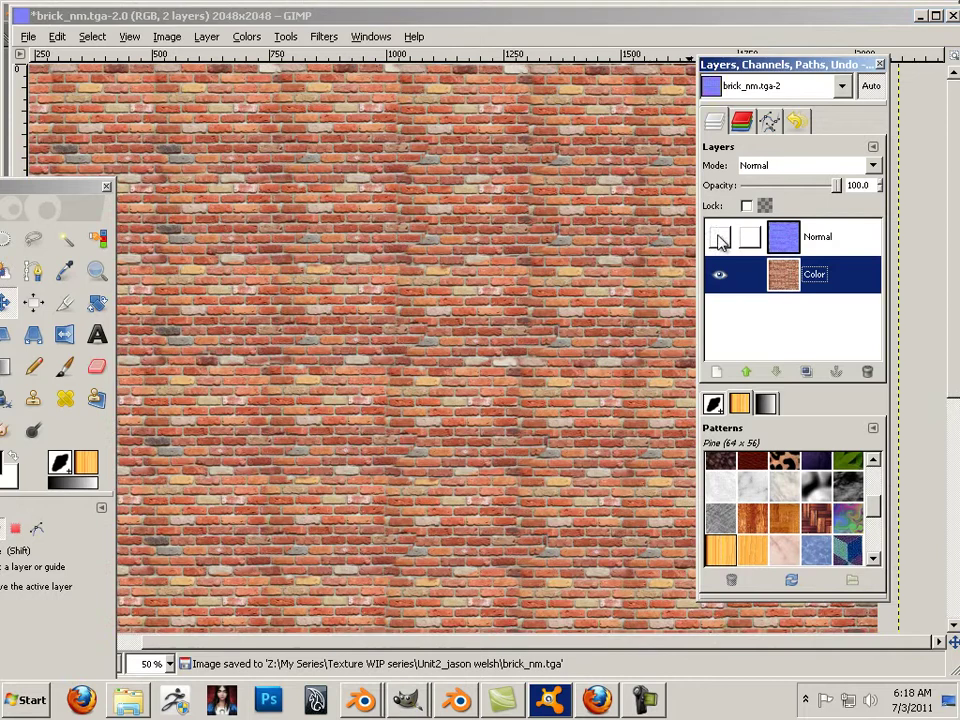
pyautogui.click(30, 37)
pyautogui.press('Escape')
pyautogui.press('Tab')
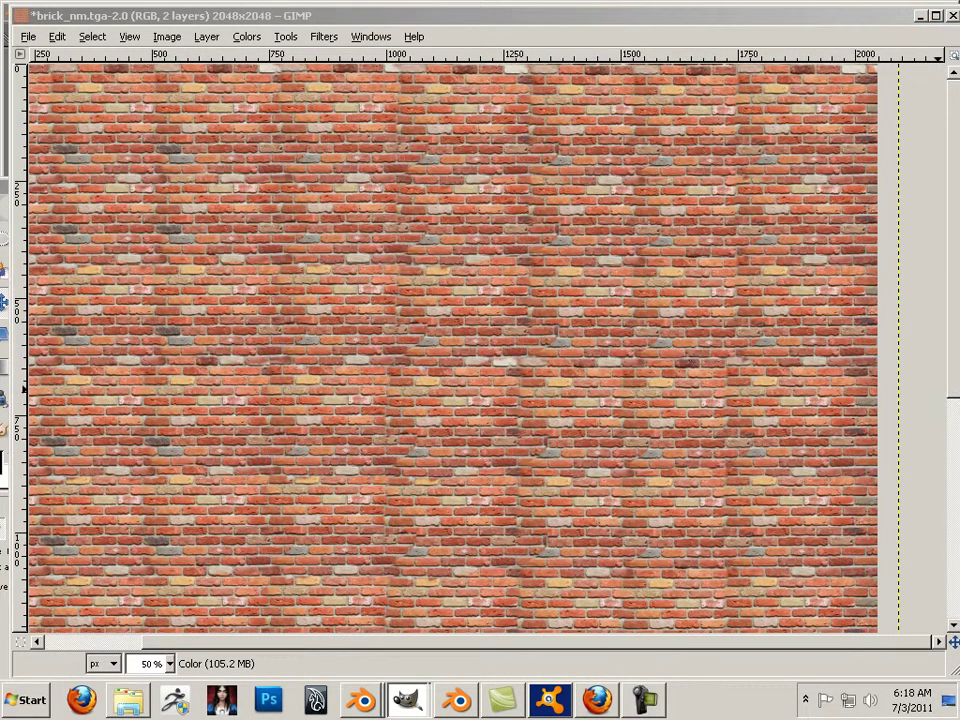
pyautogui.hotkey('shift', 'ctrl', 's')
pyautogui.click(395, 240)
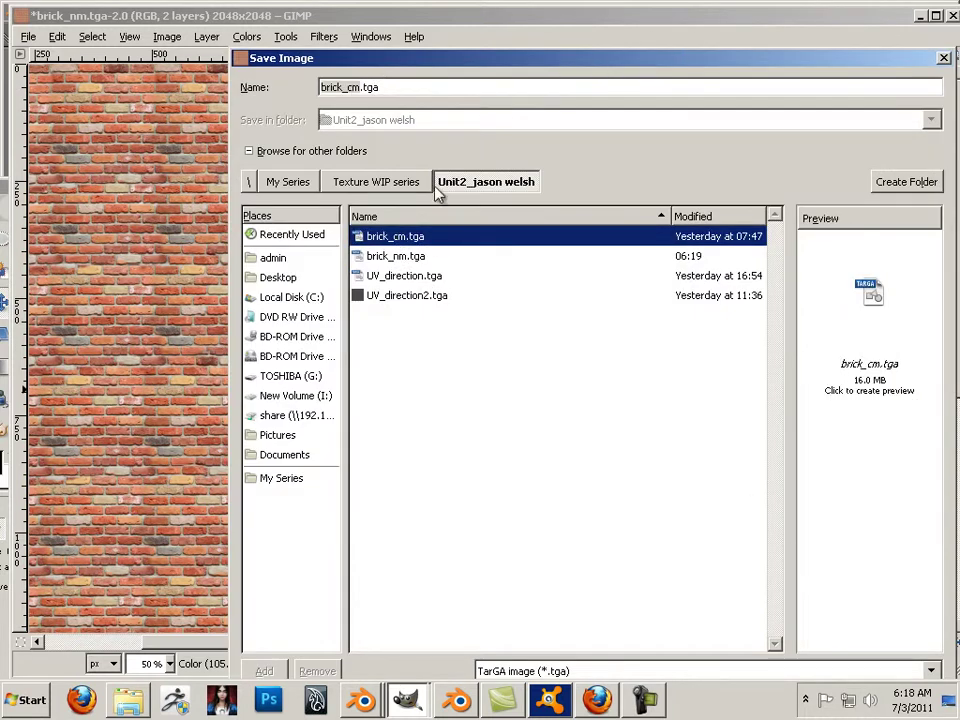
pyautogui.moveTo(420, 67); pyautogui.dragTo(959, 103)
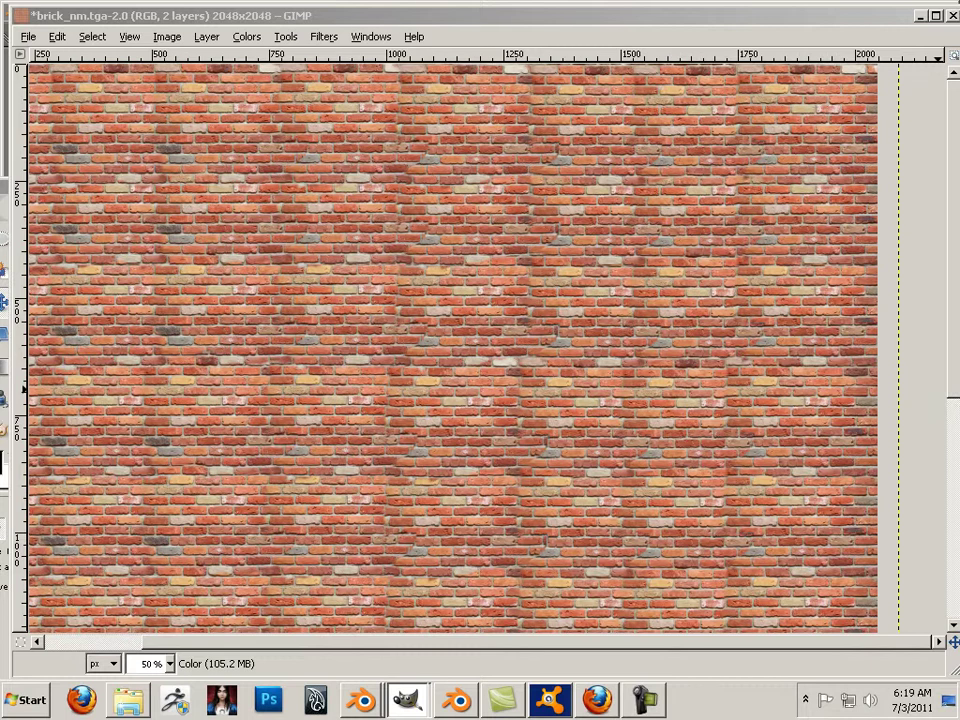
pyautogui.hotkey('ctrl', 's')
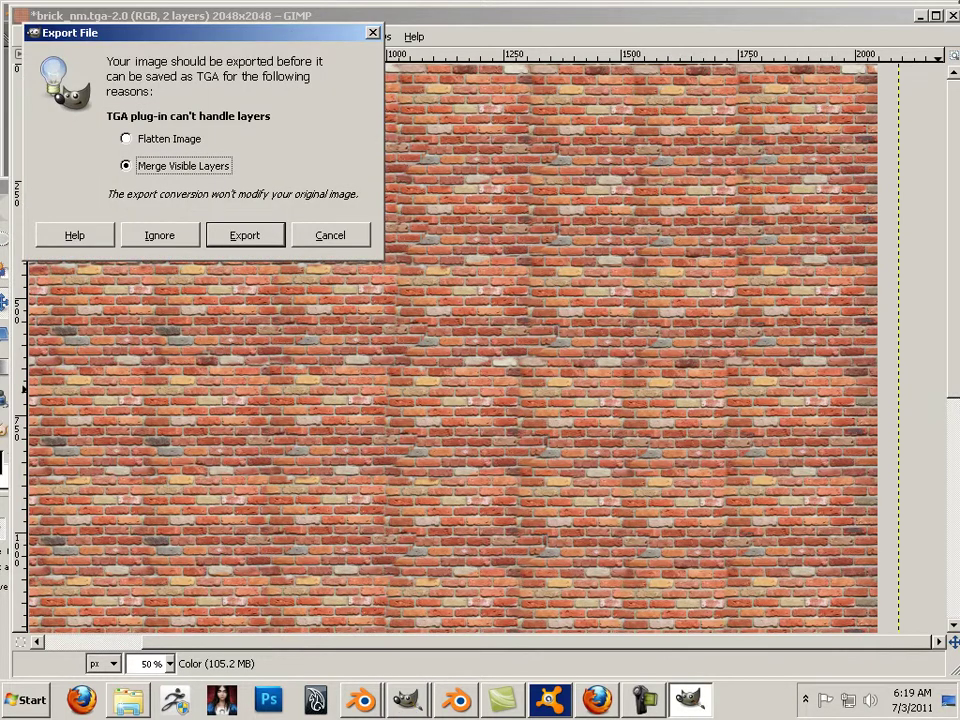
pyautogui.click(240, 236)
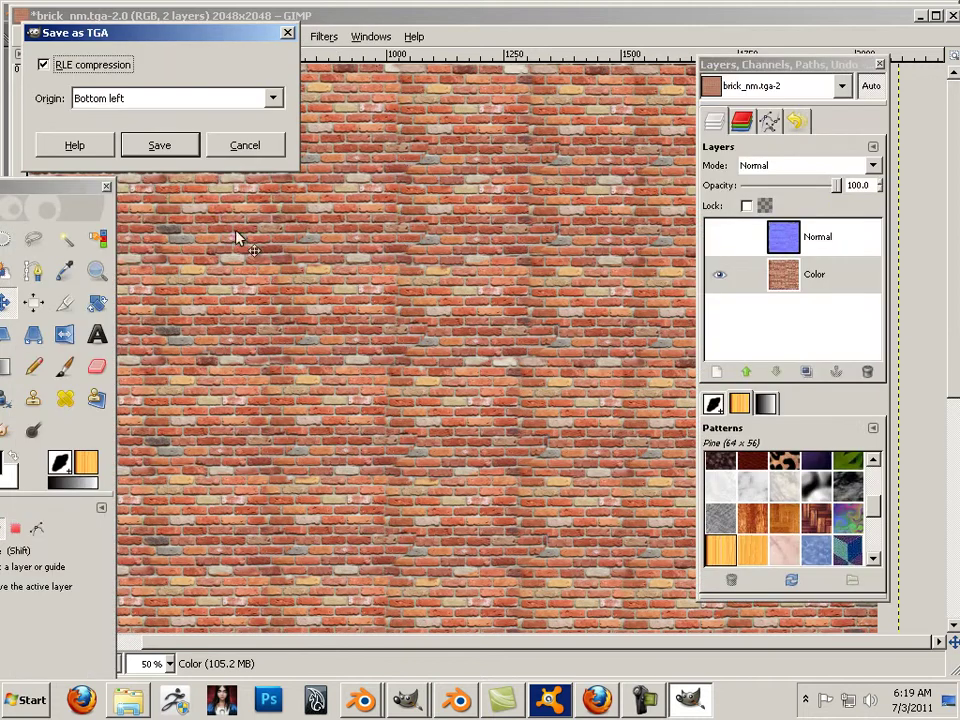
pyautogui.click(172, 147)
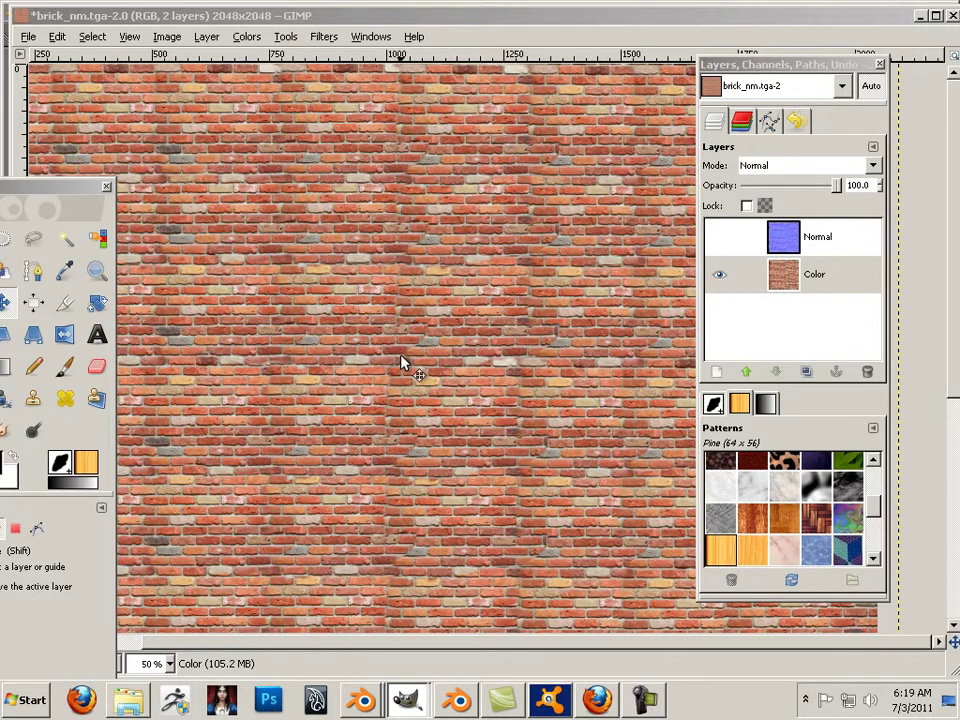
pyautogui.press('ctrl')
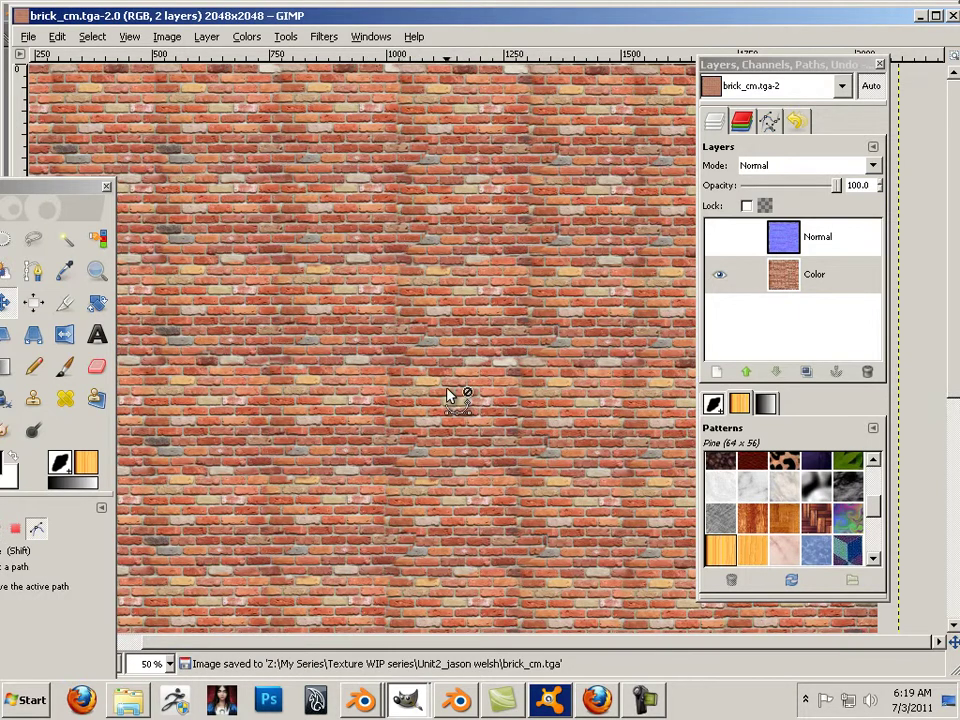
pyautogui.press('-')
pyautogui.press('-')
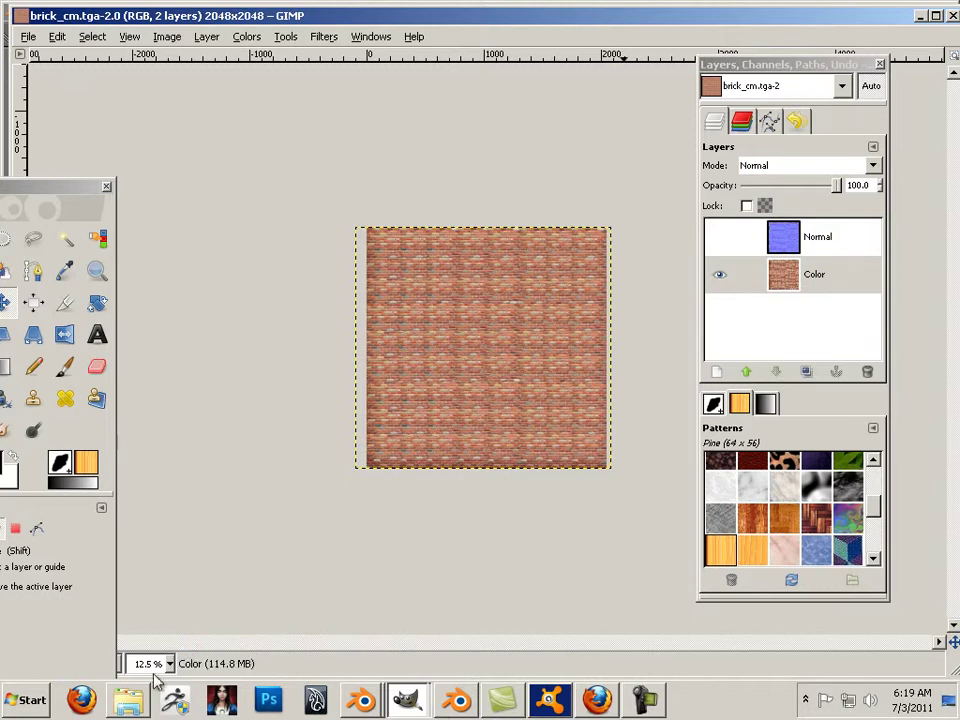
# Switch to Firefox and search Google for "rust texture".
pyautogui.click(84, 700)
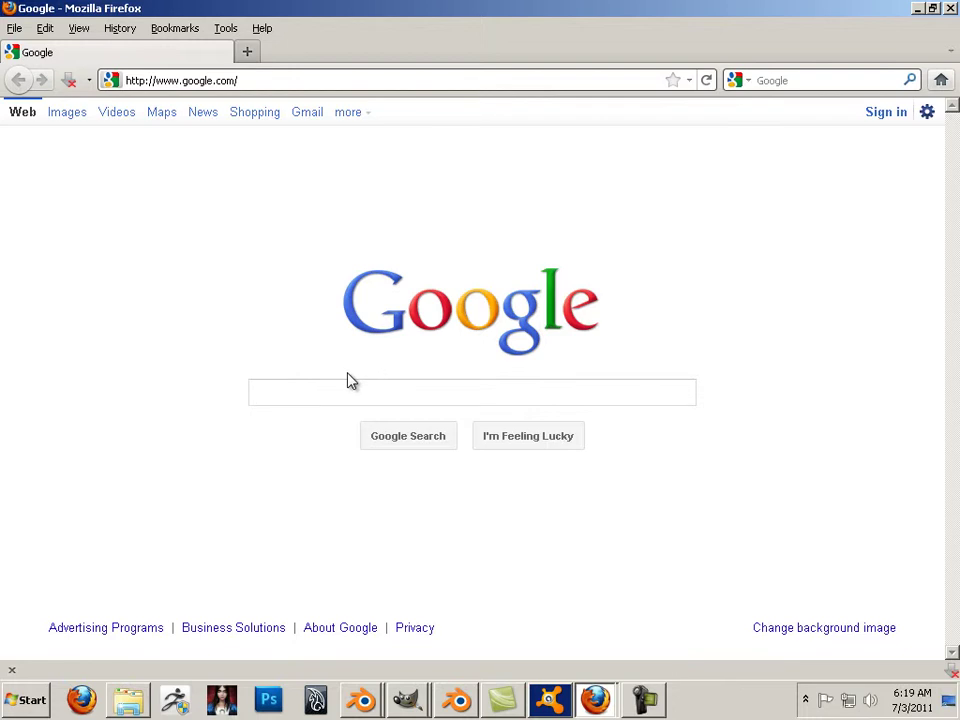
pyautogui.write('rust text')
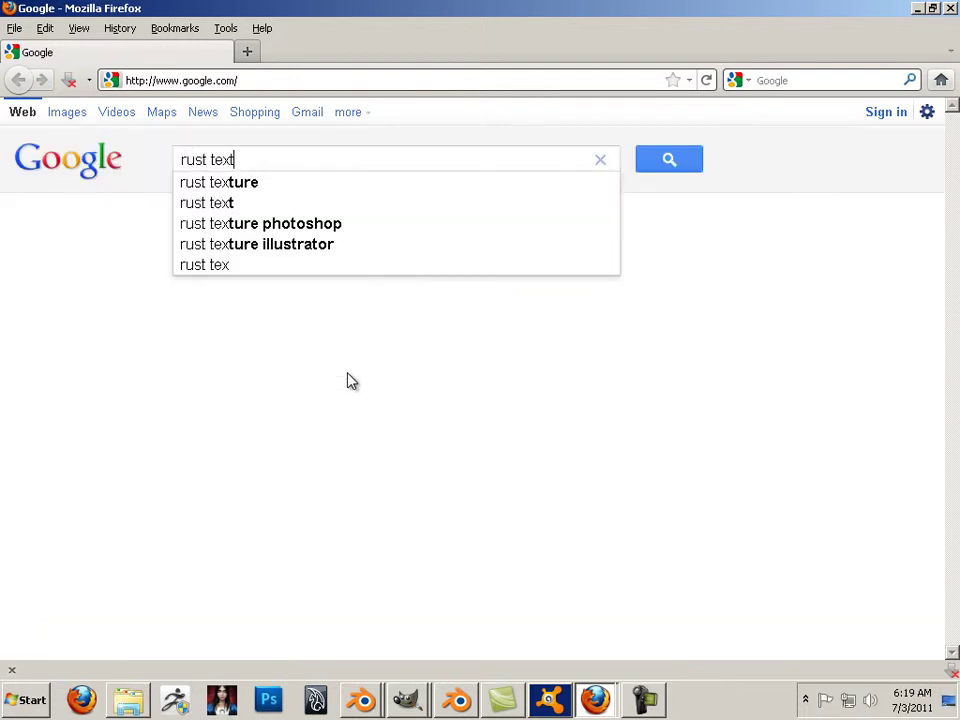
pyautogui.write('ure')
pyautogui.press('Return')
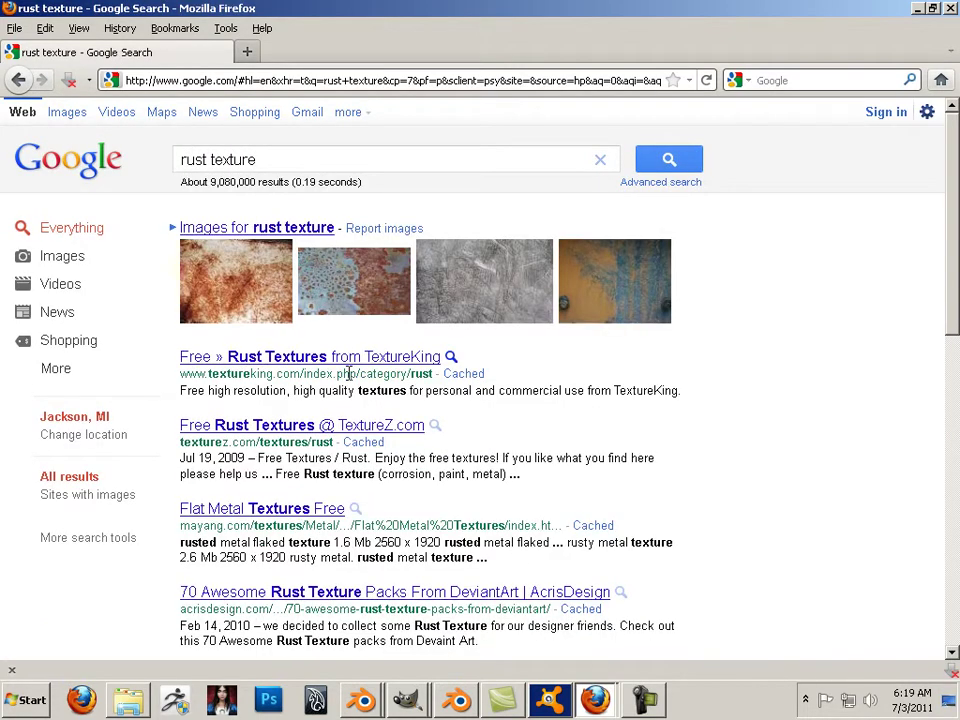
# Run an advanced Google image search for "rust texture", limited to images larger than 6 MP.
pyautogui.click(661, 184)
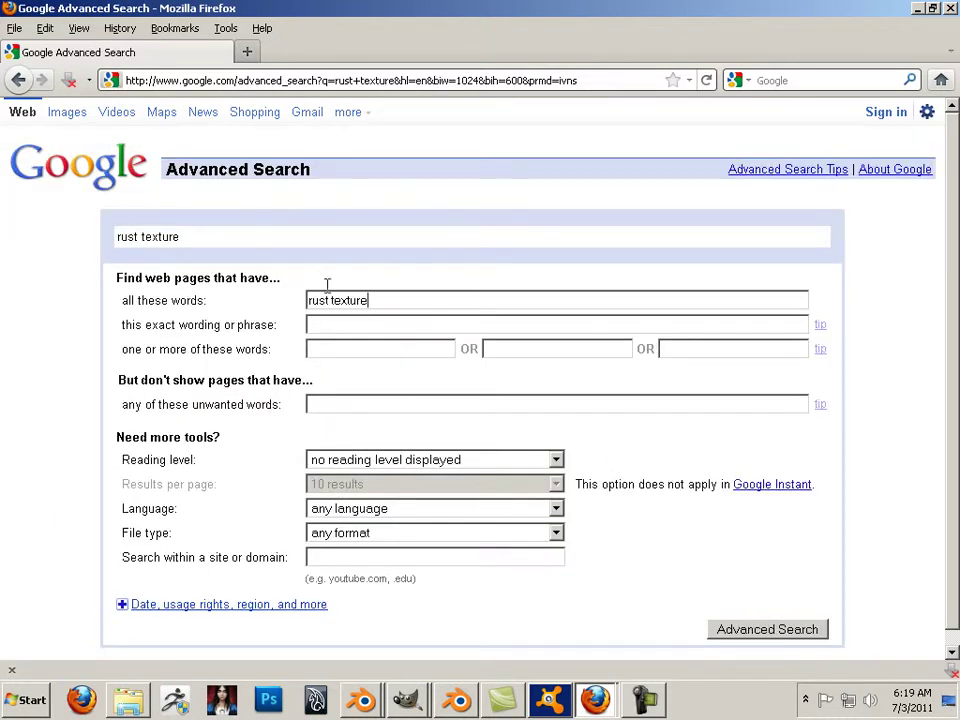
pyautogui.click(86, 116)
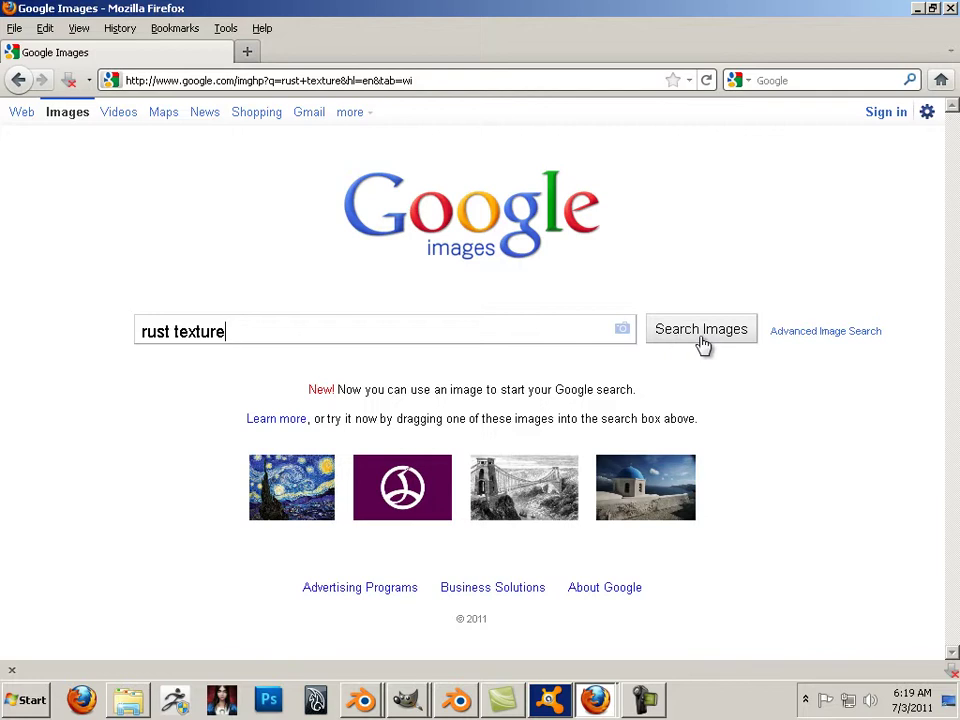
pyautogui.click(803, 343)
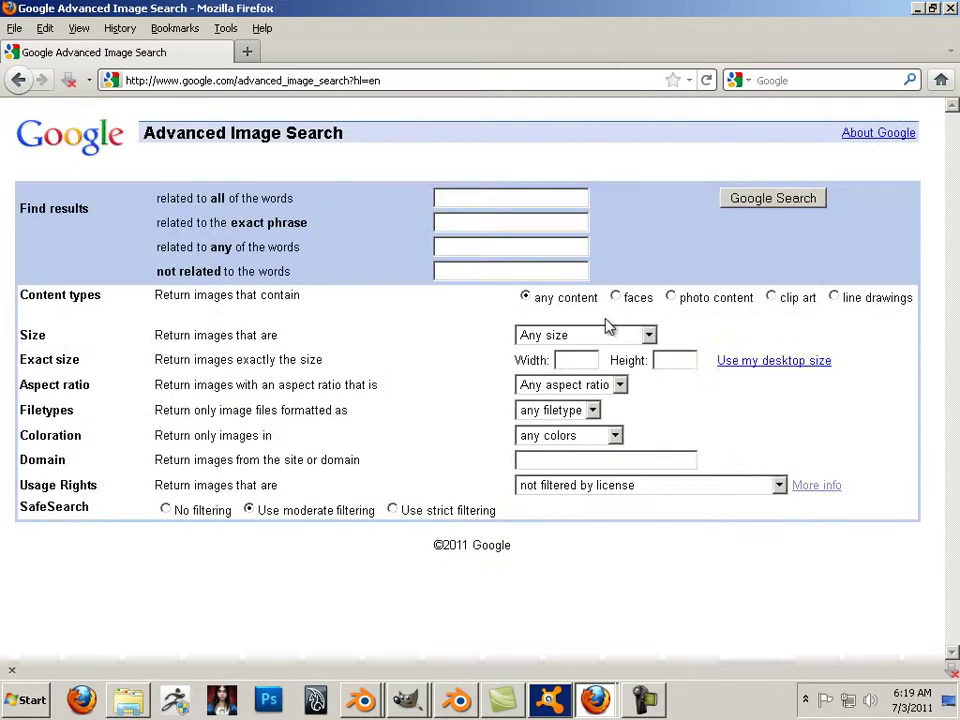
pyautogui.click(590, 335)
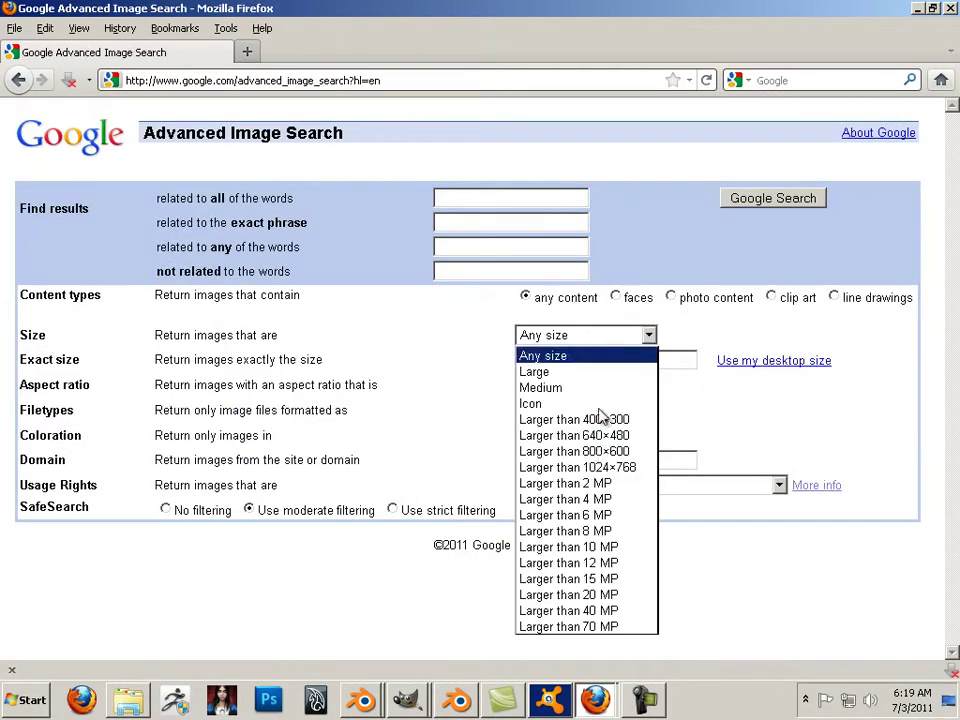
pyautogui.click(585, 514)
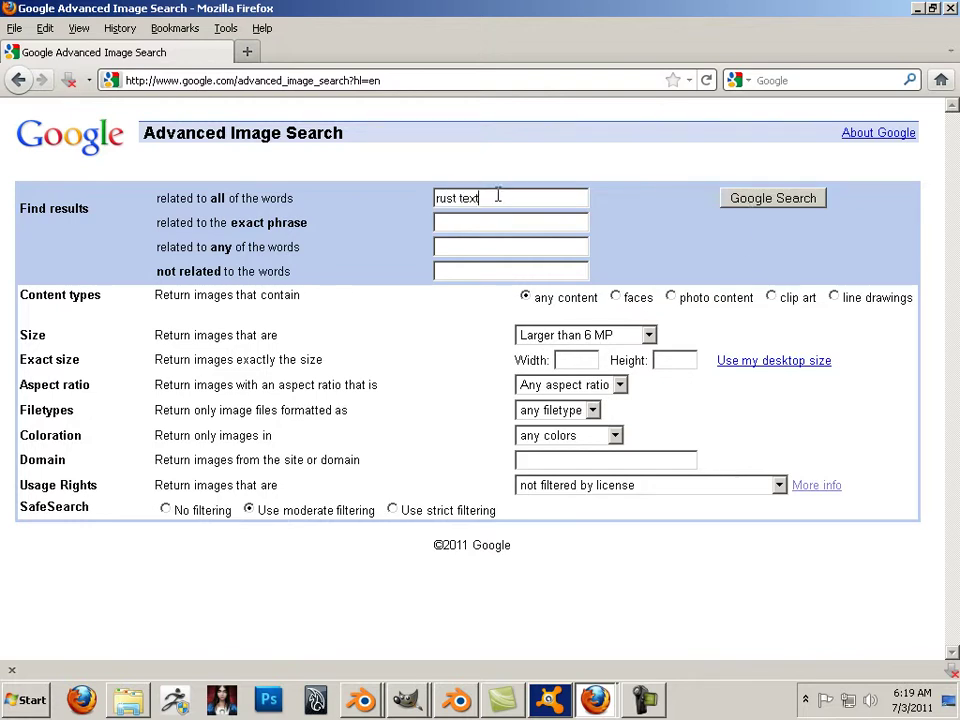
pyautogui.press('Return')
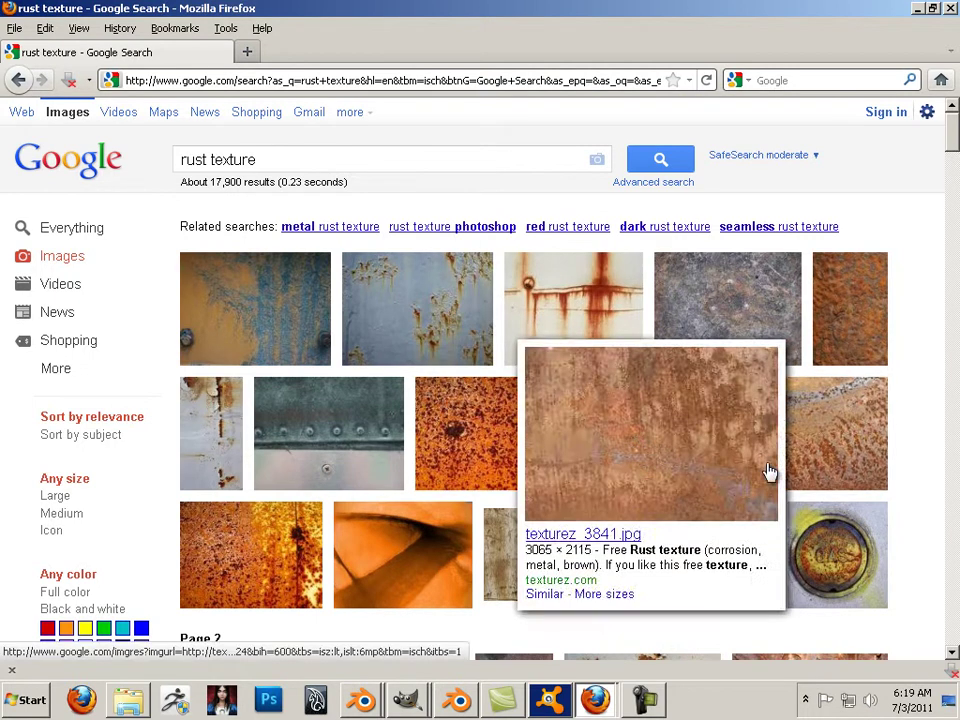
# Browse the rust image results, open the multicoloured scratched-metal image from hoskingindustries.com.au at full size, and copy it.
pyautogui.click(727, 322)
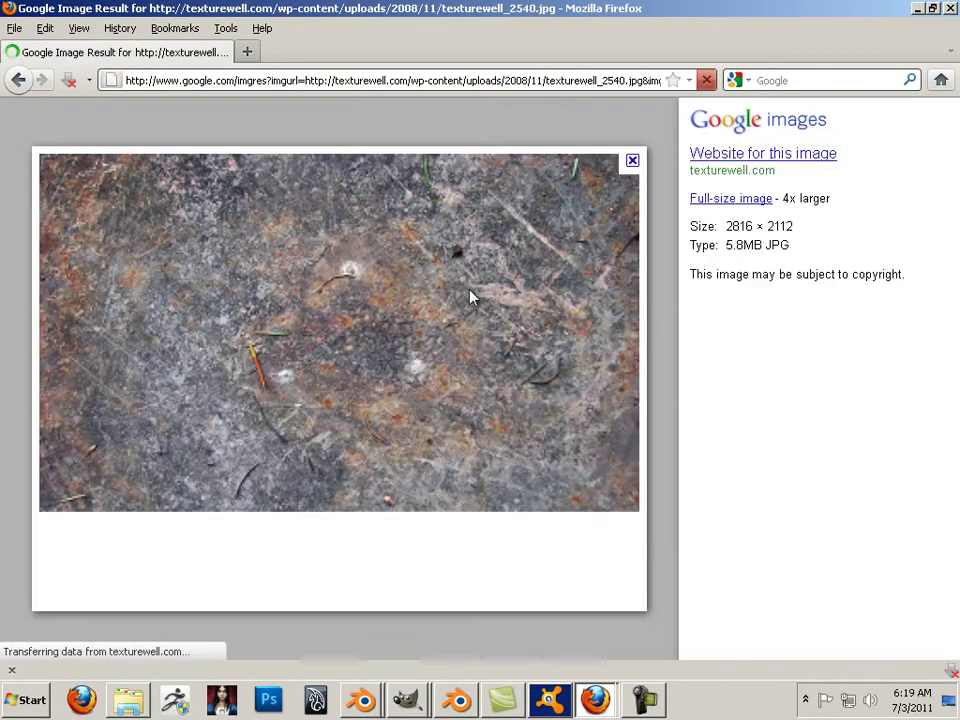
pyautogui.click(17, 84)
pyautogui.scroll(-5, 490, 403)
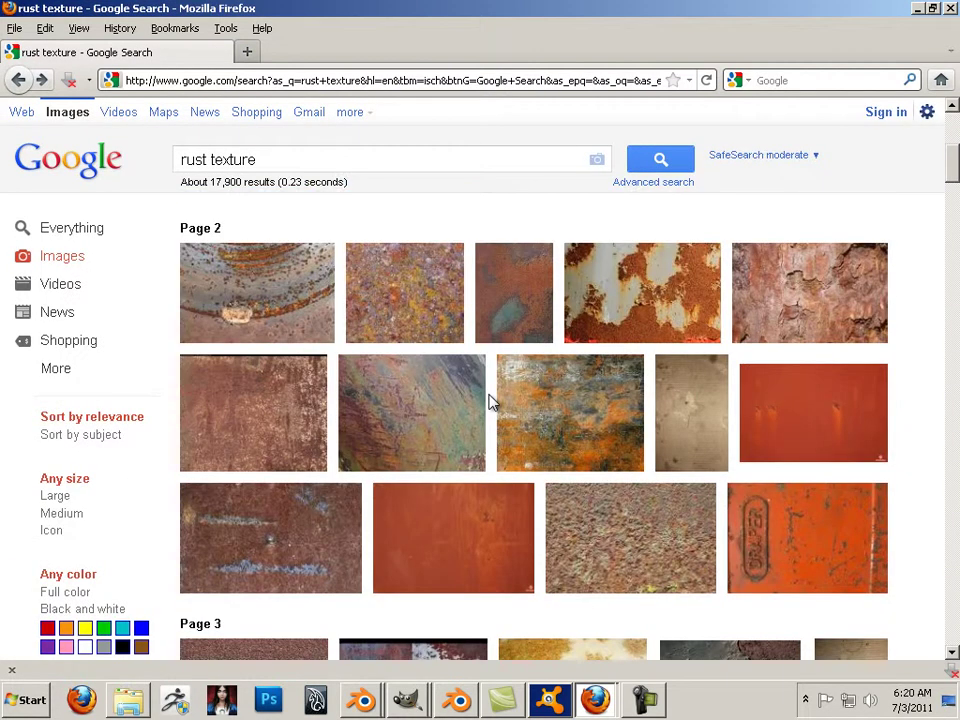
pyautogui.scroll(-2, 490, 403)
pyautogui.click(446, 336)
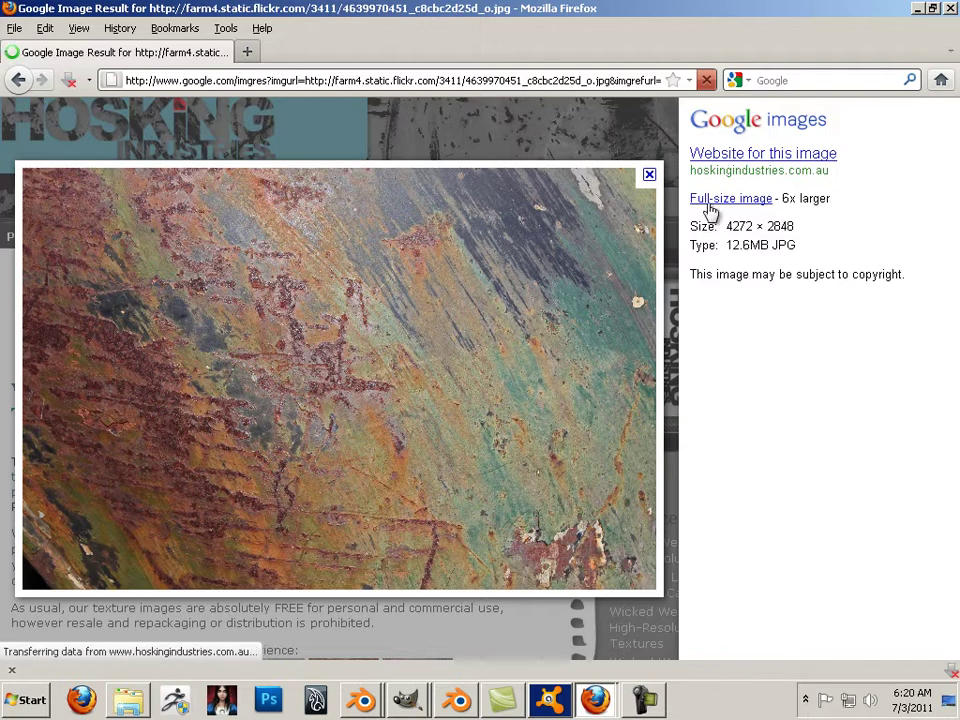
pyautogui.click(710, 204)
pyautogui.rightClick(470, 287)
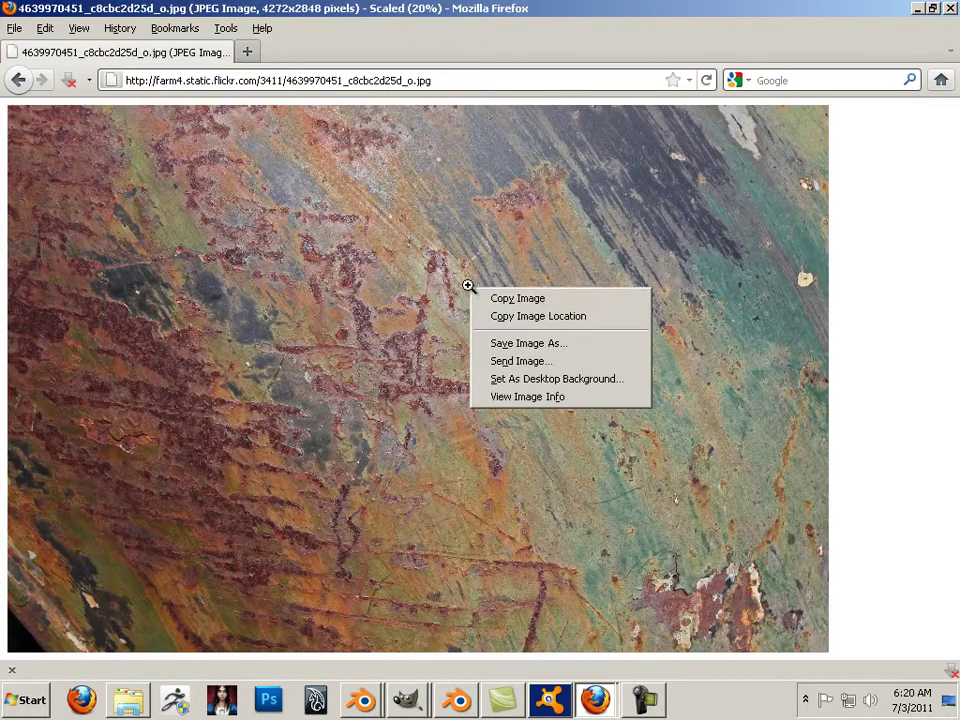
pyautogui.click(519, 299)
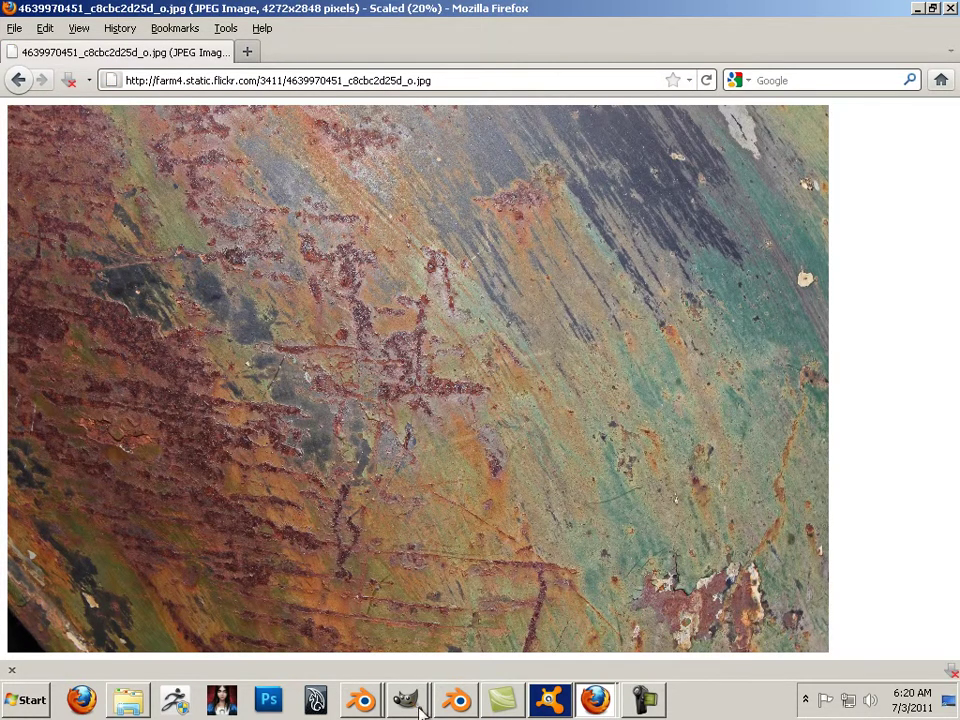
# Switch to GIMP and paste the copied rust image as a new layer above the Color layer.
pyautogui.moveTo(418, 708)
pyautogui.click(399, 642)
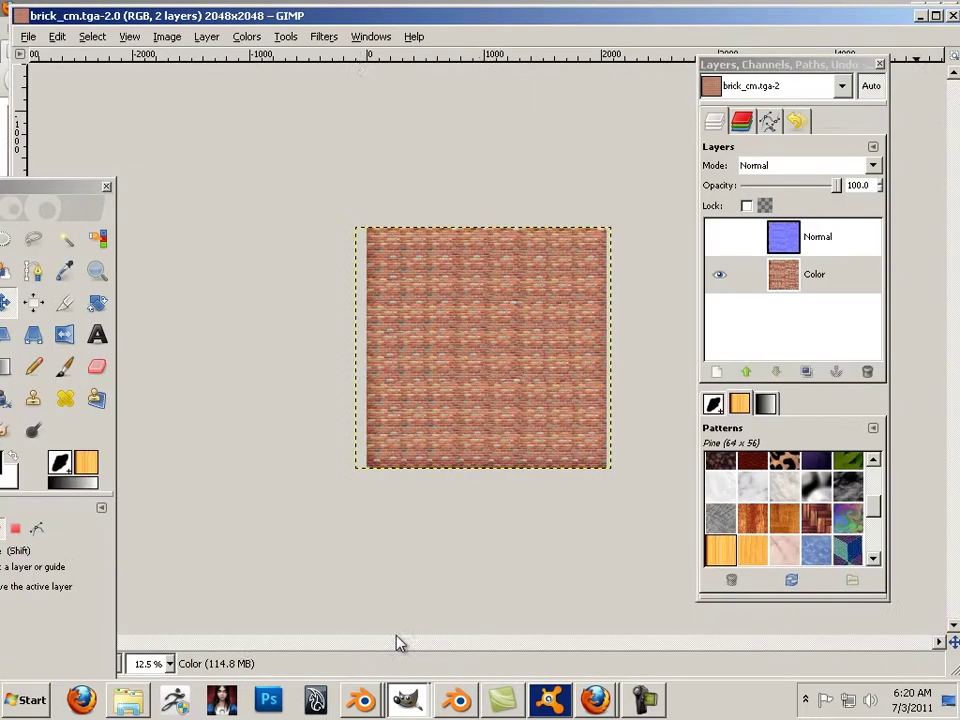
pyautogui.click(57, 36)
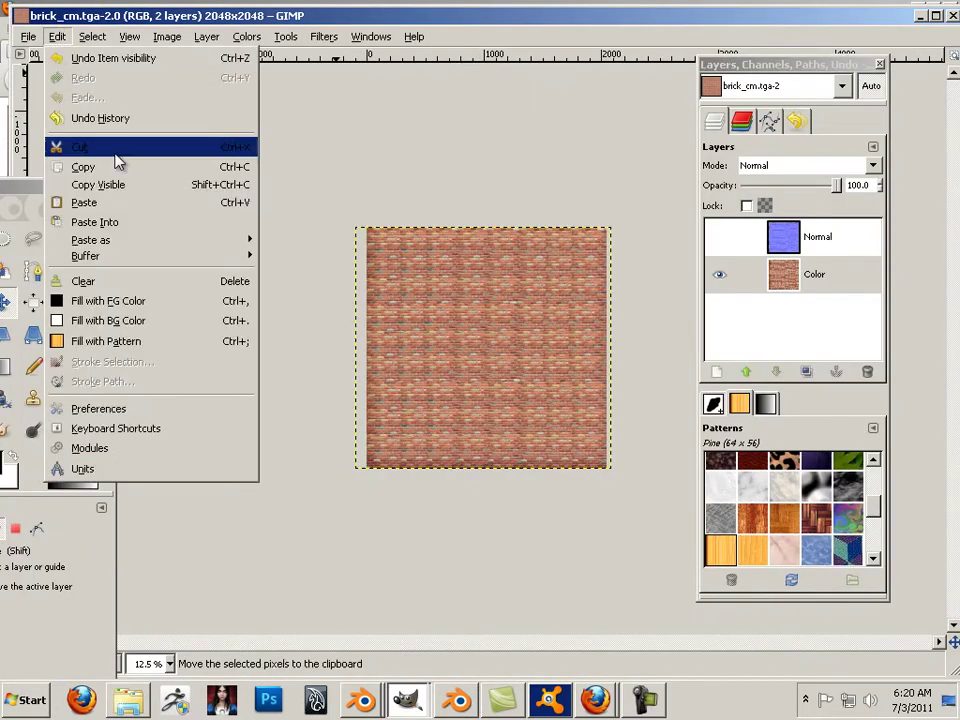
pyautogui.moveTo(150, 242)
pyautogui.click(302, 260)
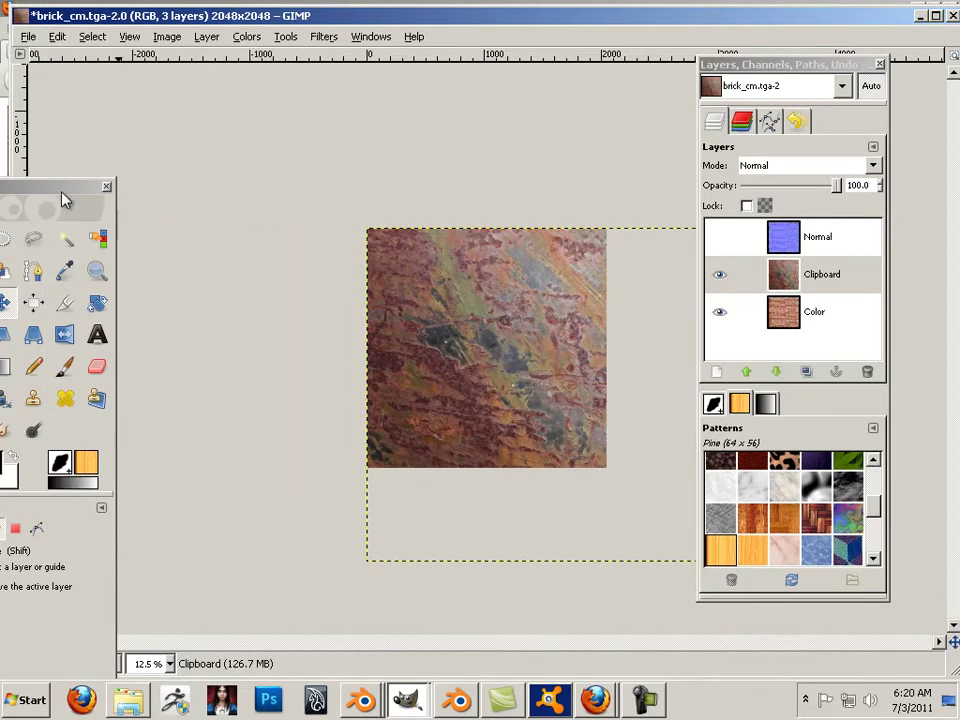
# Scale the pasted rust layer down to about 3088 pixels wide and move it to span the full width of the brick image.
pyautogui.moveTo(58, 190); pyautogui.dragTo(283, 113)
pyautogui.click(195, 260)
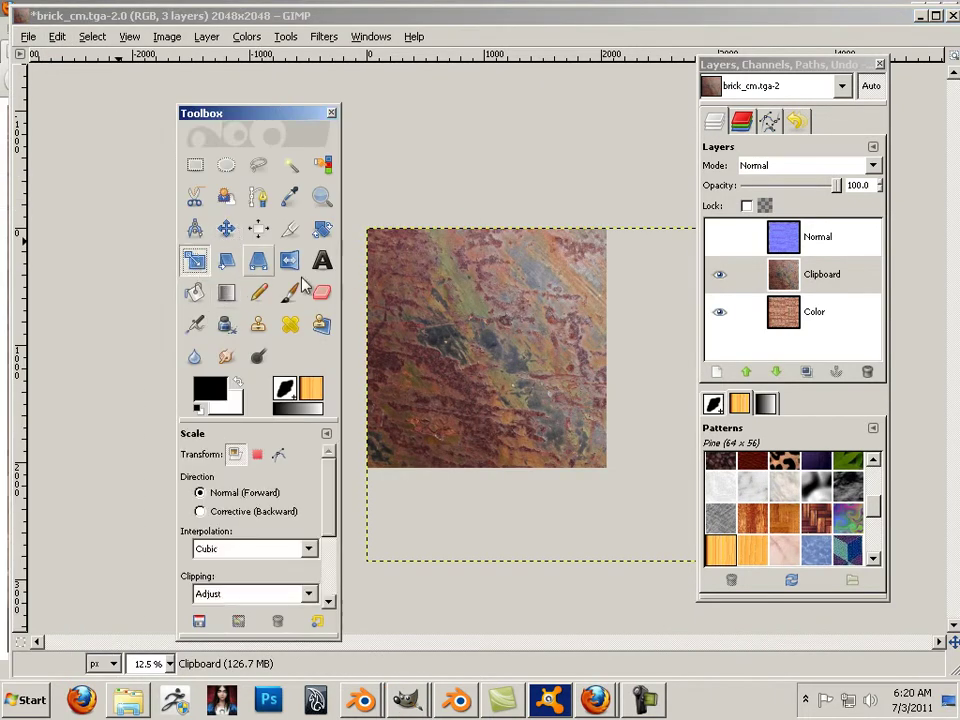
pyautogui.click(376, 248)
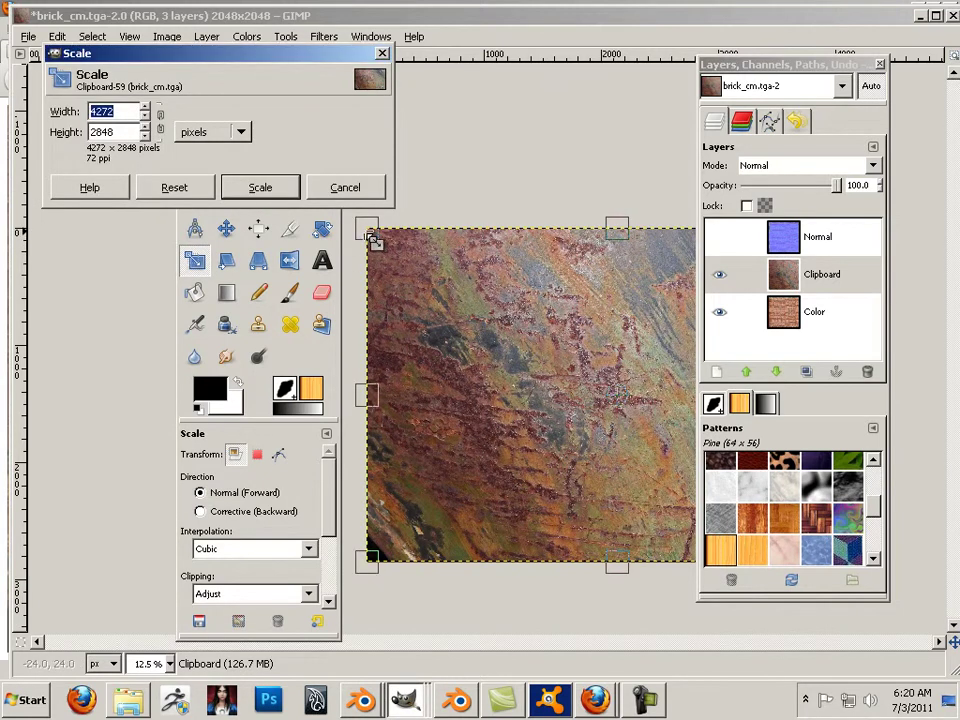
pyautogui.moveTo(376, 244); pyautogui.dragTo(519, 371)
pyautogui.press('Return')
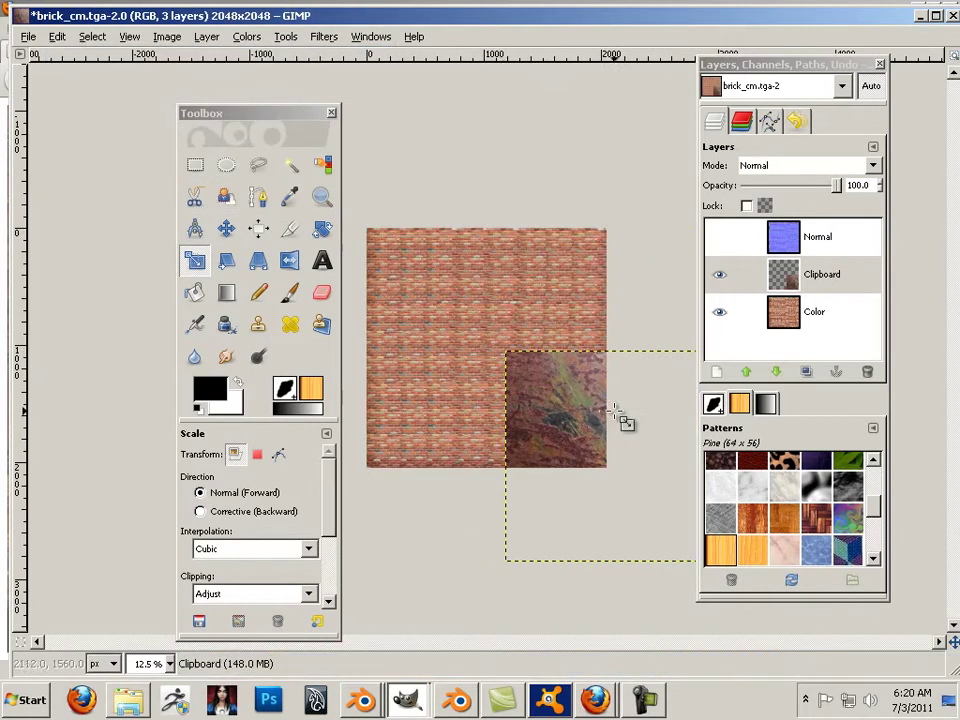
pyautogui.click(226, 228)
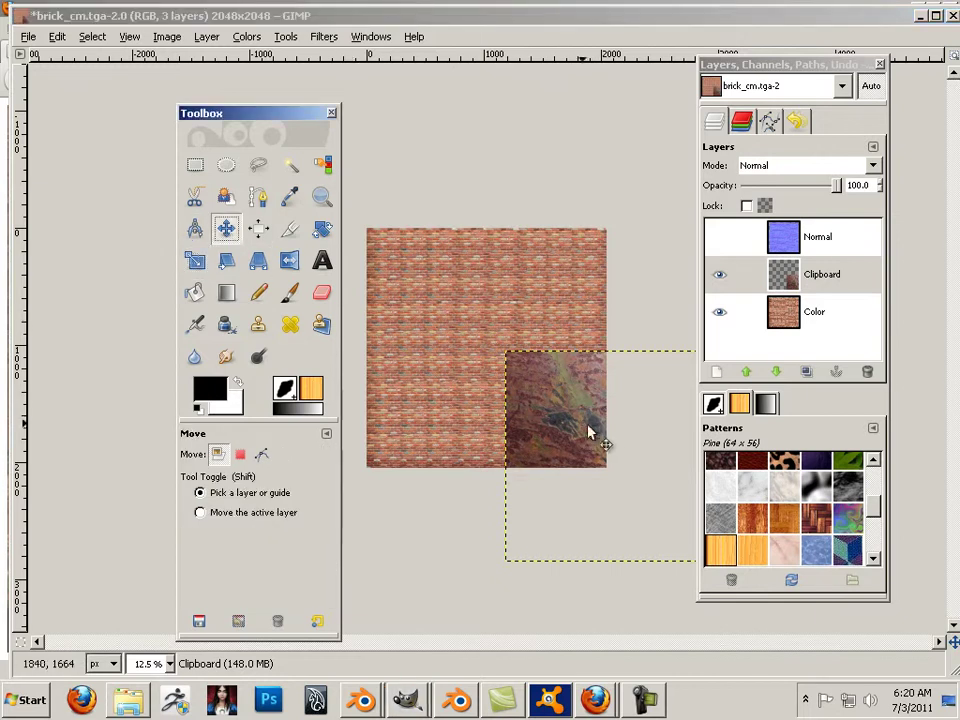
pyautogui.moveTo(594, 433); pyautogui.dragTo(420, 318)
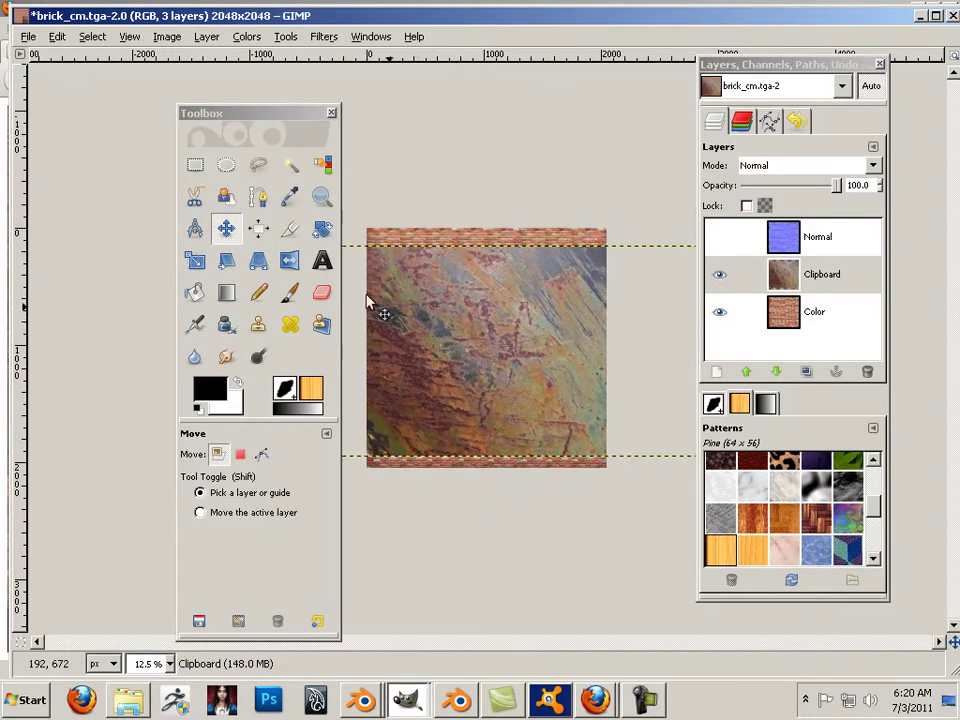
# Stretch the rust layer vertically to 3088 × 2184 pixels so it covers the full height of the brick image.
pyautogui.click(195, 260)
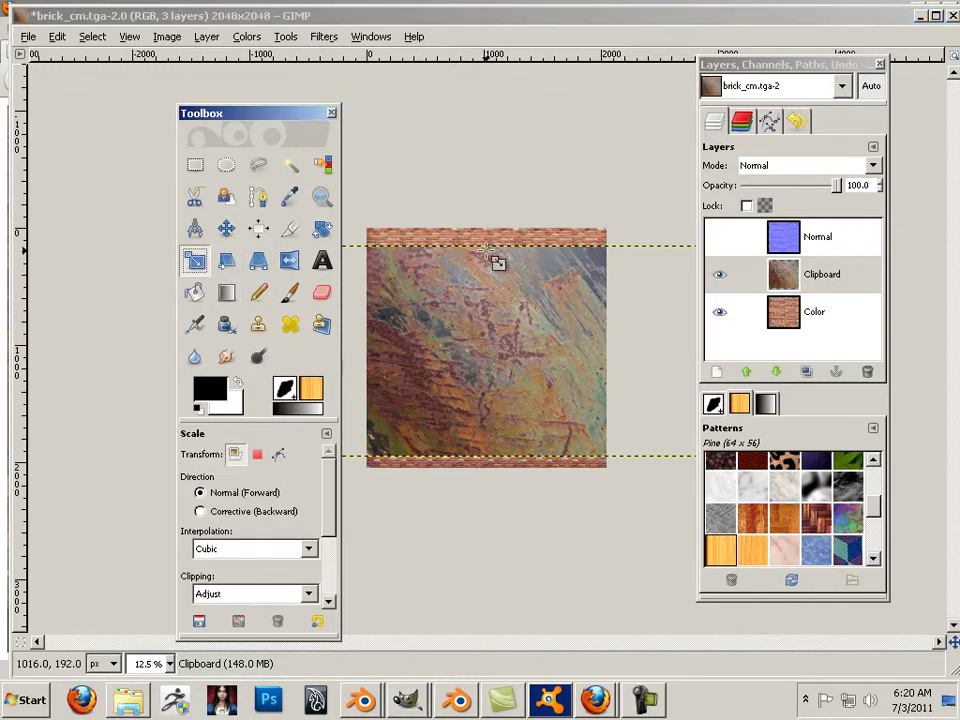
pyautogui.moveTo(493, 259); pyautogui.dragTo(514, 223)
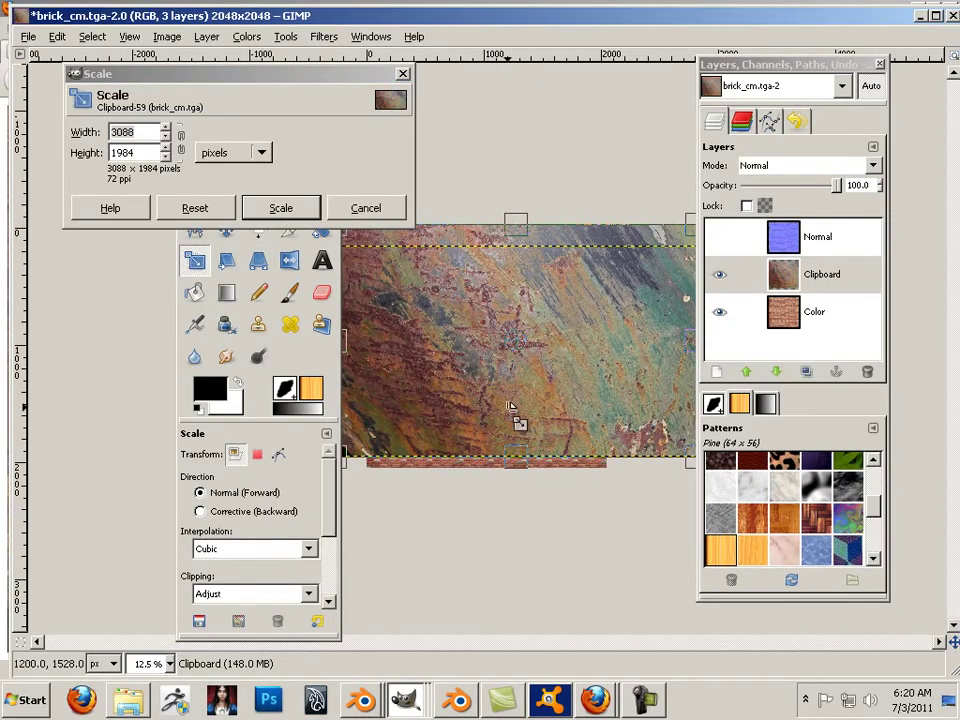
pyautogui.moveTo(521, 469); pyautogui.dragTo(519, 491)
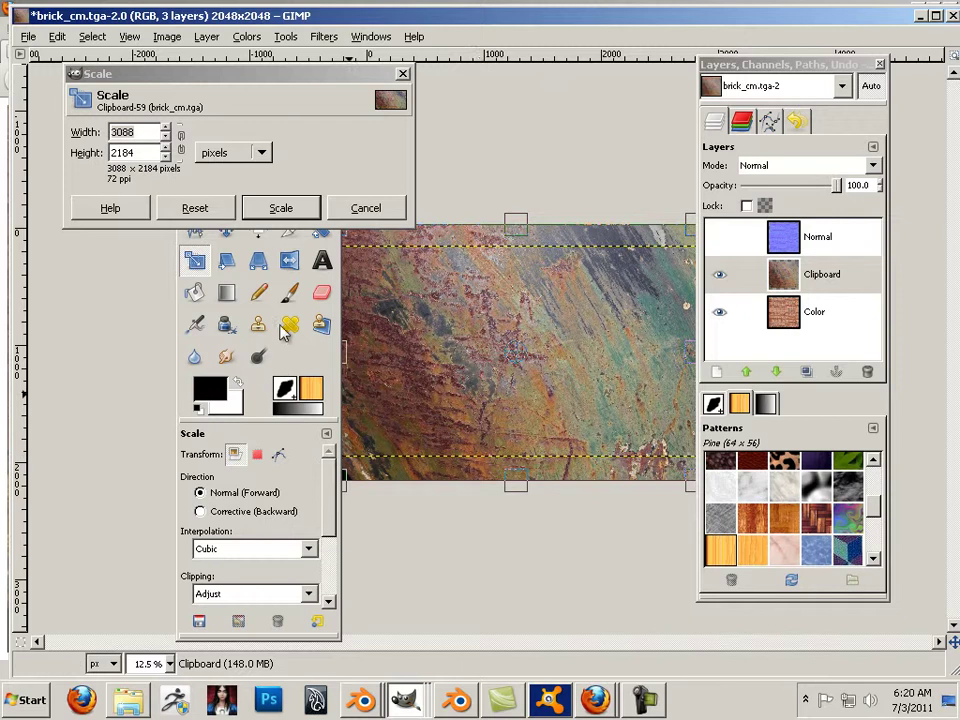
pyautogui.click(266, 209)
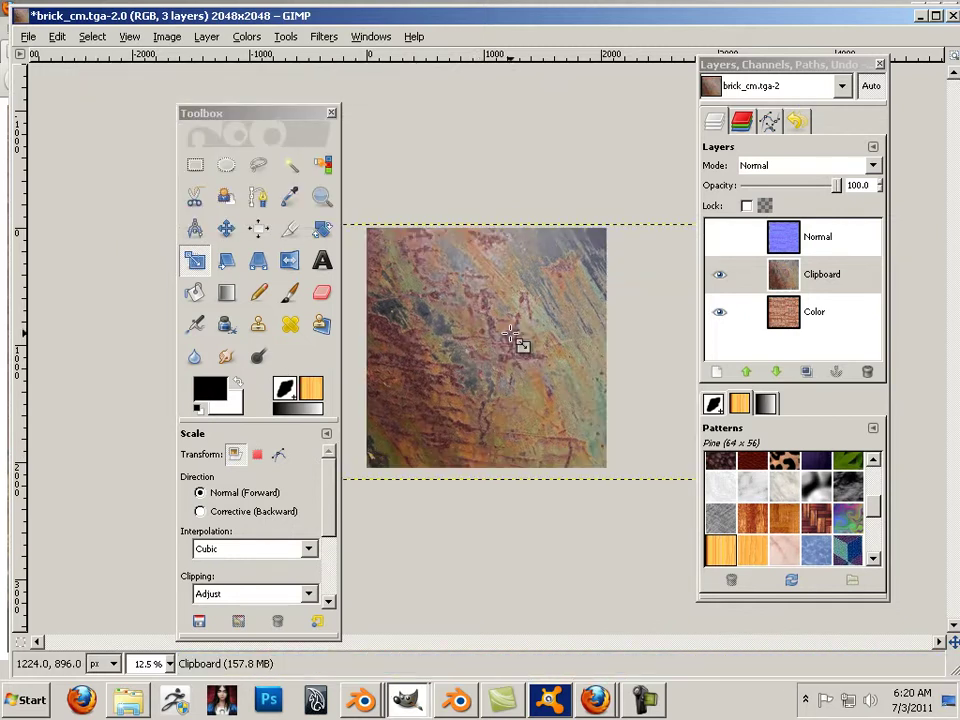
# Try the Soft light blend mode on the rust layer at 100 opacity.
pyautogui.click(790, 276)
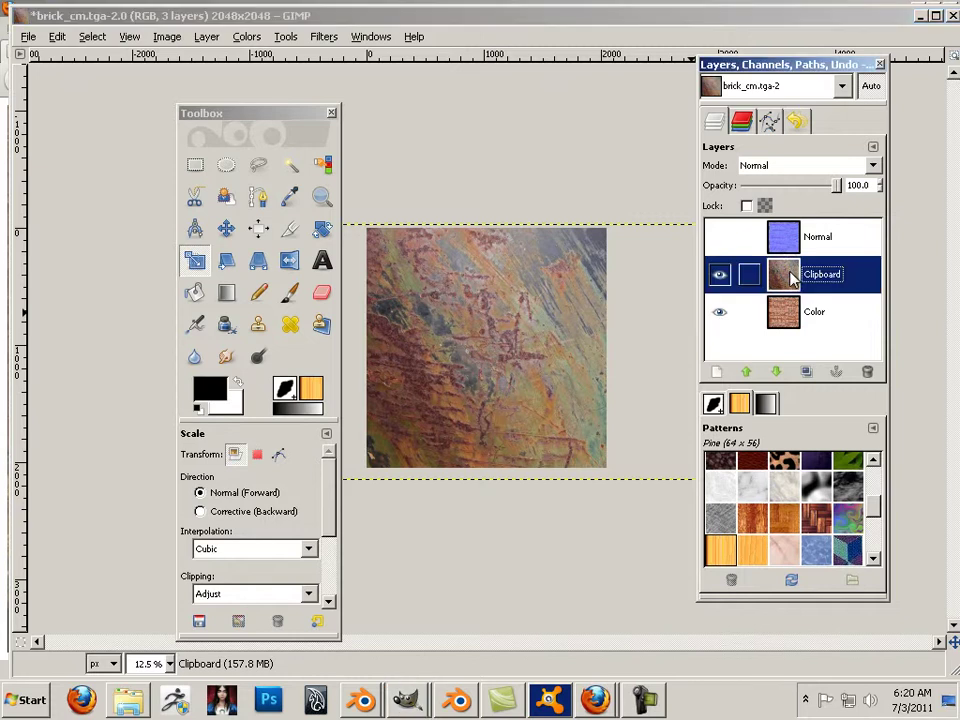
pyautogui.click(790, 166)
pyautogui.click(741, 372)
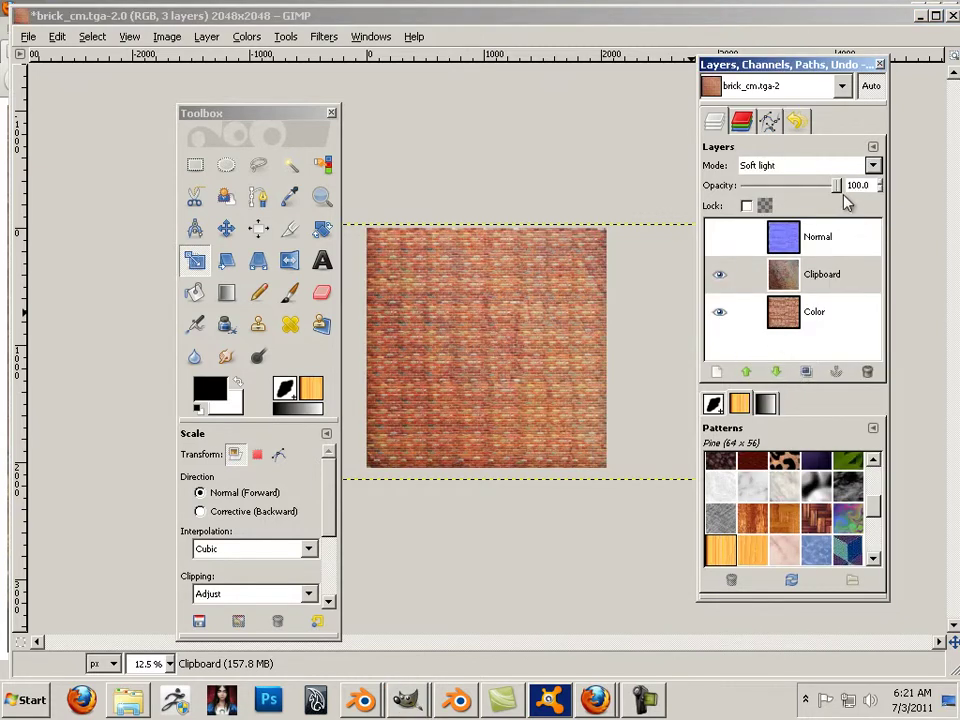
pyautogui.moveTo(837, 186)
pyautogui.mouseDown()
pyautogui.moveTo(808, 187)
pyautogui.moveTo(859, 197)
pyautogui.moveTo(778, 186)
pyautogui.moveTo(842, 186)
pyautogui.mouseUp()
# Set the rust layer's blend mode to Multiply and reduce its opacity to 46.4.
pyautogui.click(873, 166)
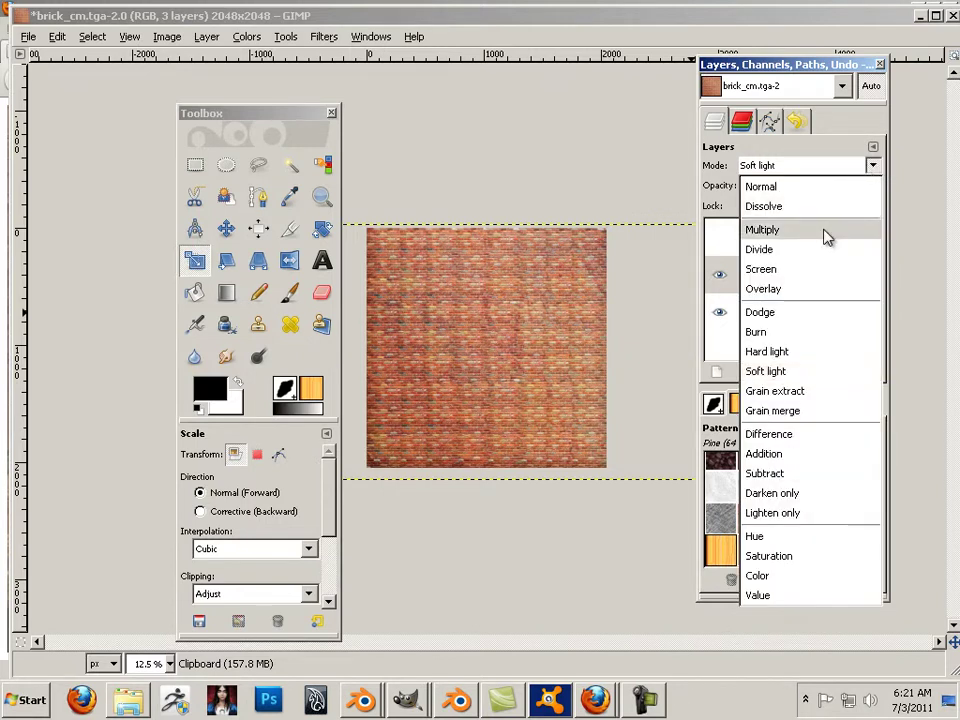
pyautogui.click(822, 234)
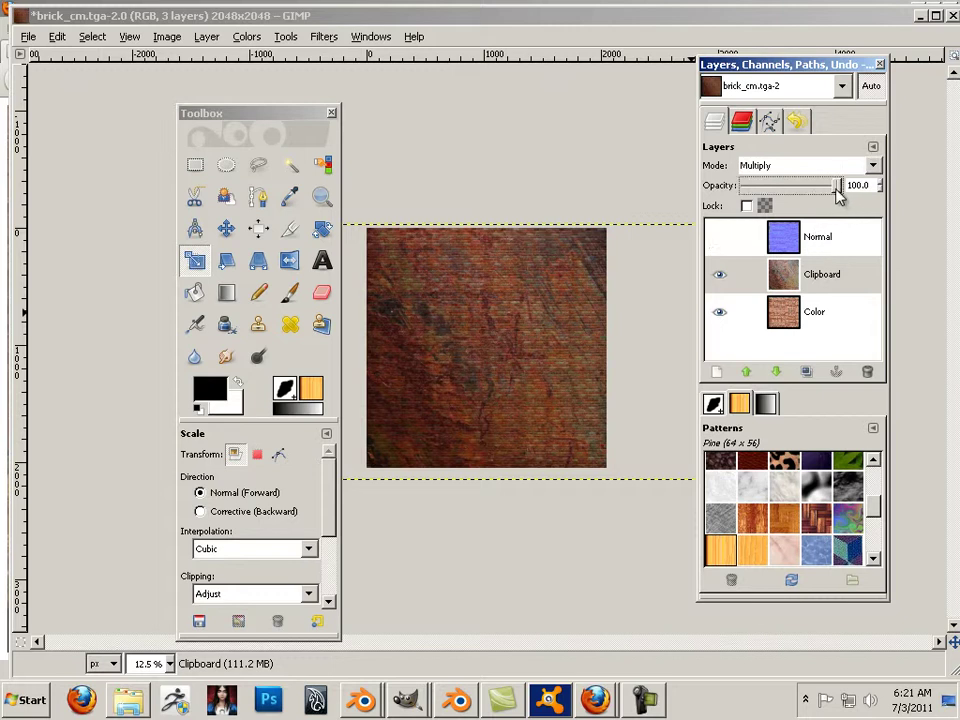
pyautogui.moveTo(840, 189); pyautogui.dragTo(790, 198)
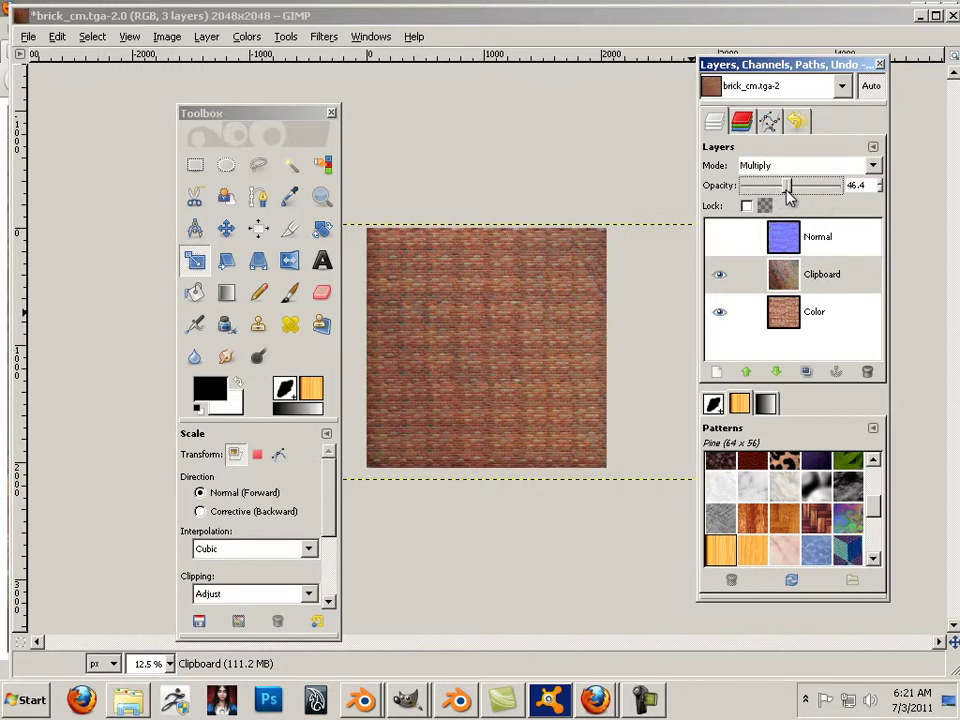
# Compare the brick texture up close with and without the rust layer, leaving the layer visible.
pyautogui.press('+')
pyautogui.press('+')
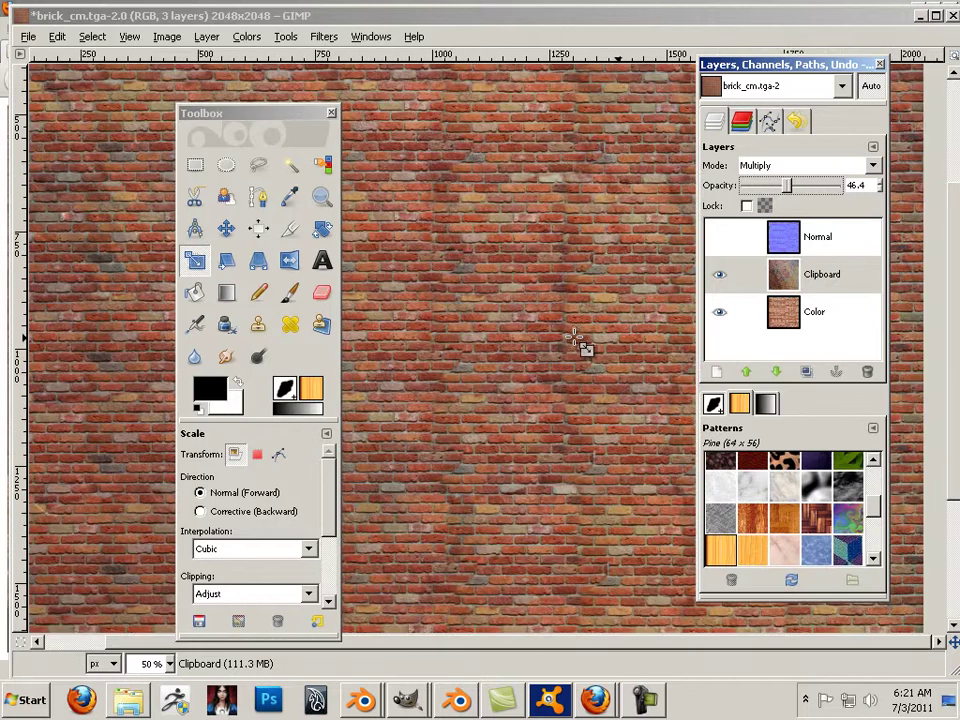
pyautogui.click(720, 276)
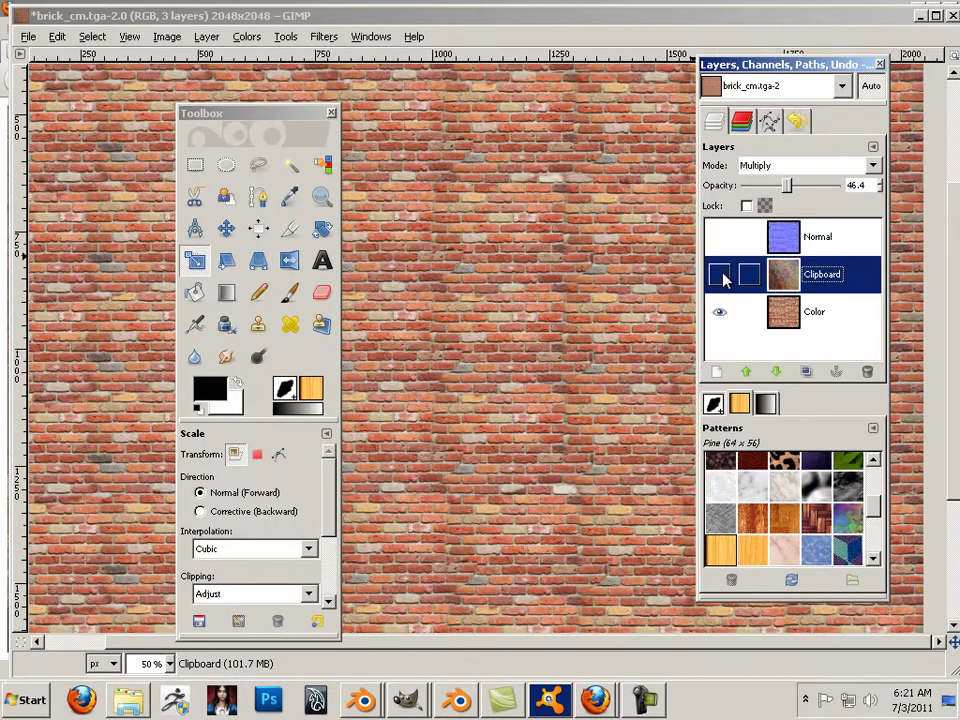
pyautogui.click(720, 276)
pyautogui.click(720, 276)
pyautogui.click(720, 276)
pyautogui.click(720, 276)
pyautogui.click(720, 276)
pyautogui.scroll(-3, 575, 282)
pyautogui.scroll(-2, 570, 282)
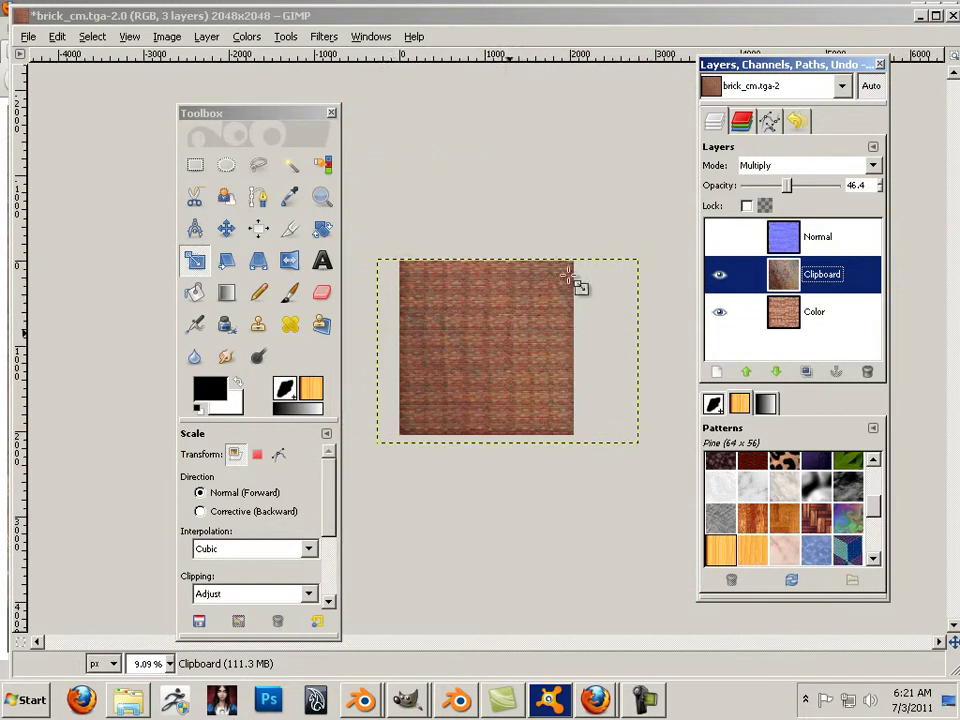
# Save the rust-blended brick over brick_cm.tga, merging visible layers with RLE compression and Bottom left origin, and move the Toolbox farther from the image.
pyautogui.click(28, 37)
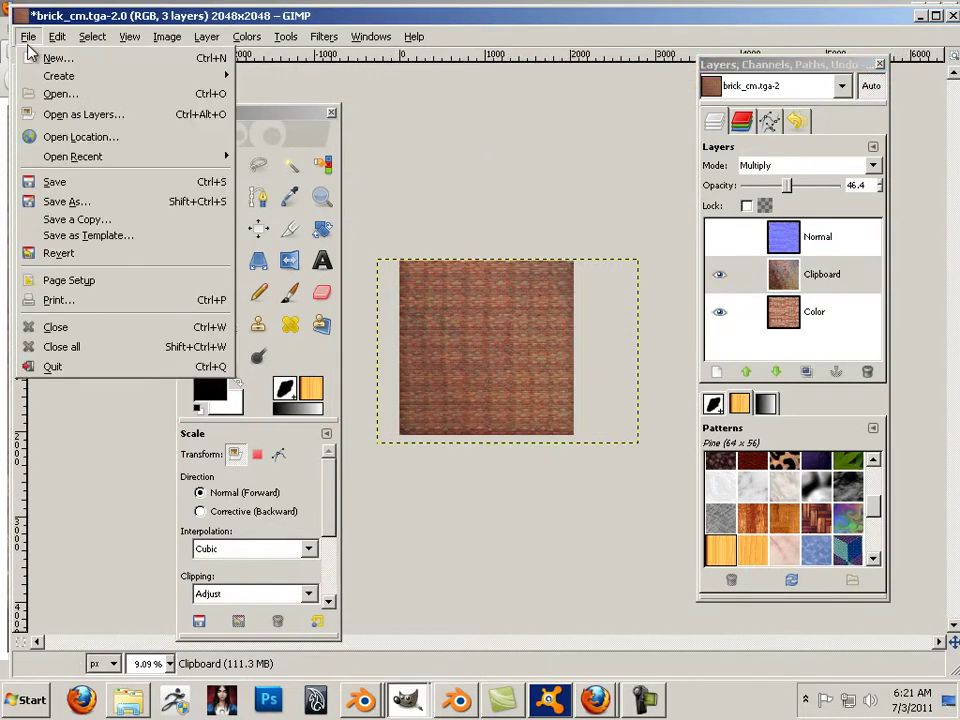
pyautogui.press('Escape')
pyautogui.press('Tab')
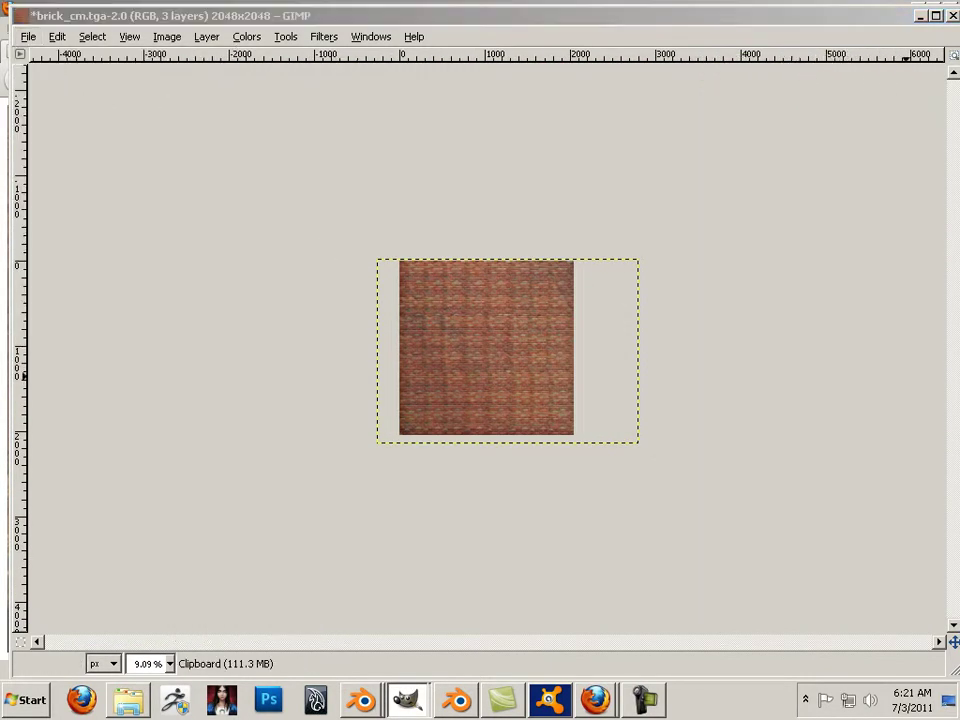
pyautogui.hotkey('shift', 'ctrl', 's')
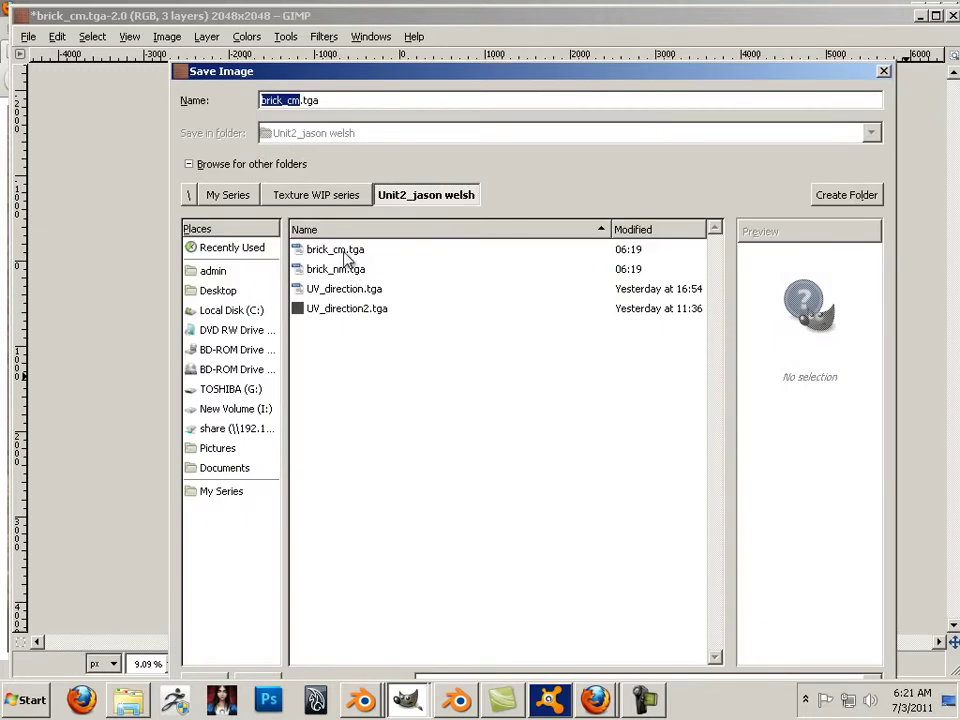
pyautogui.click(344, 253)
pyautogui.press('Escape')
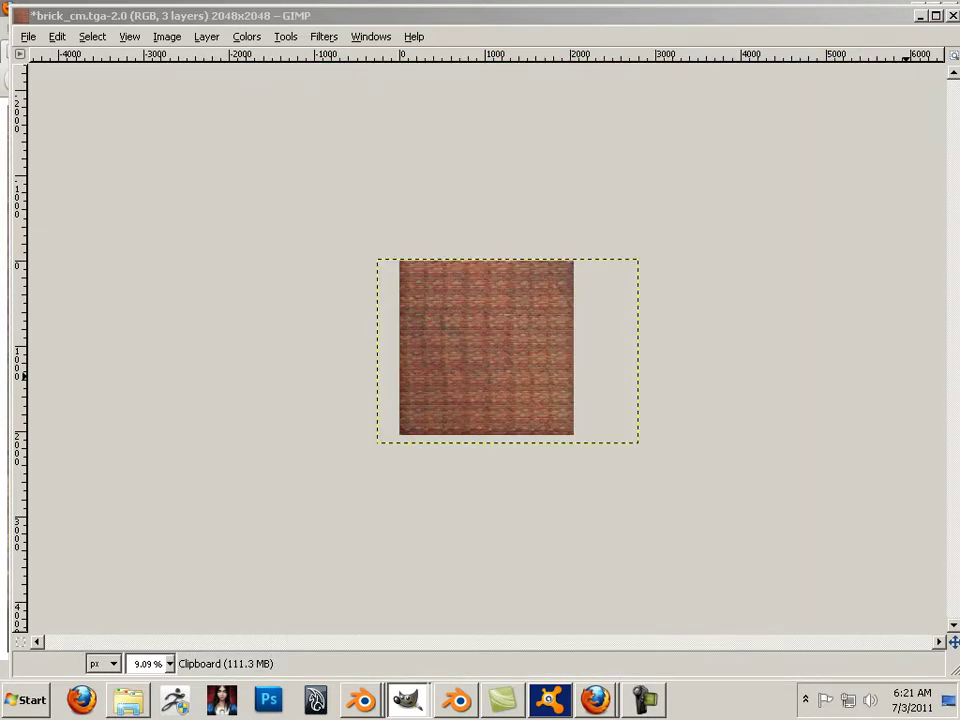
pyautogui.hotkey('ctrl', 's')
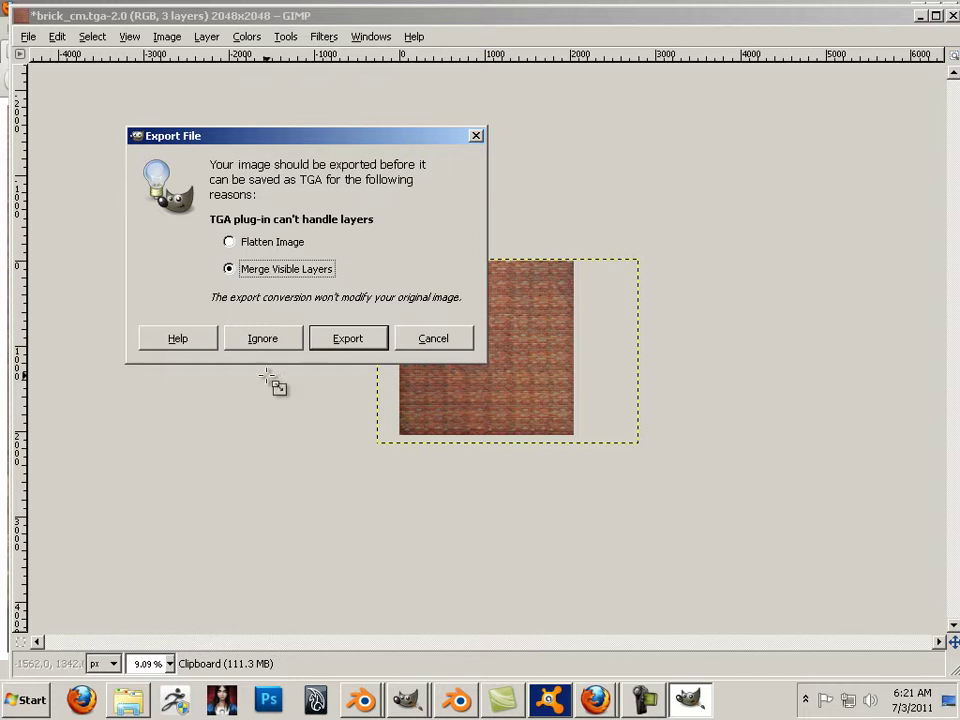
pyautogui.click(345, 339)
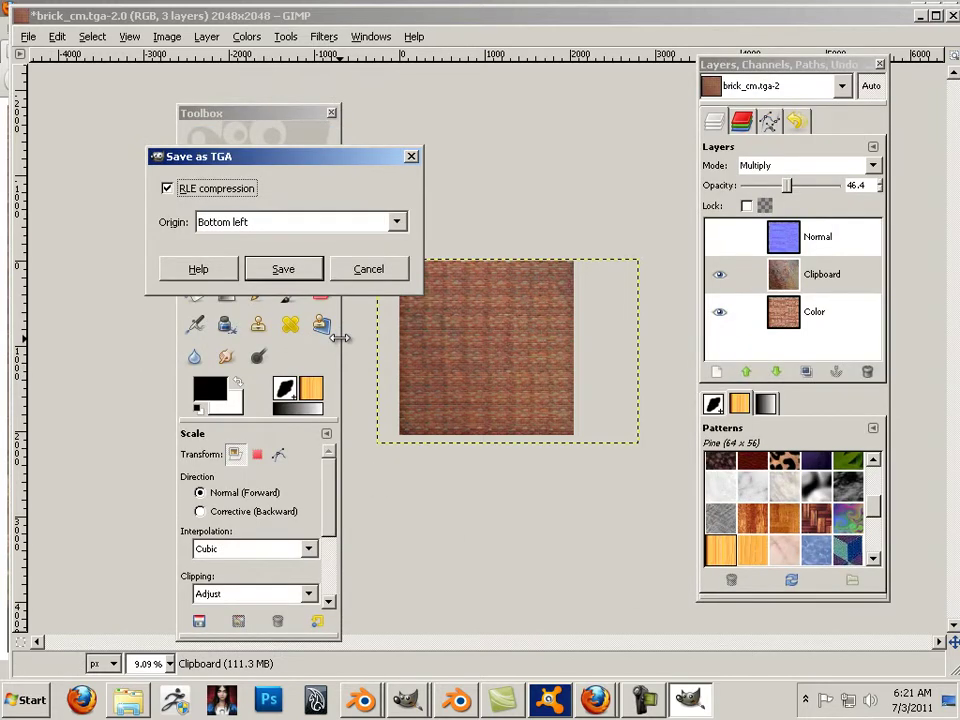
pyautogui.click(292, 278)
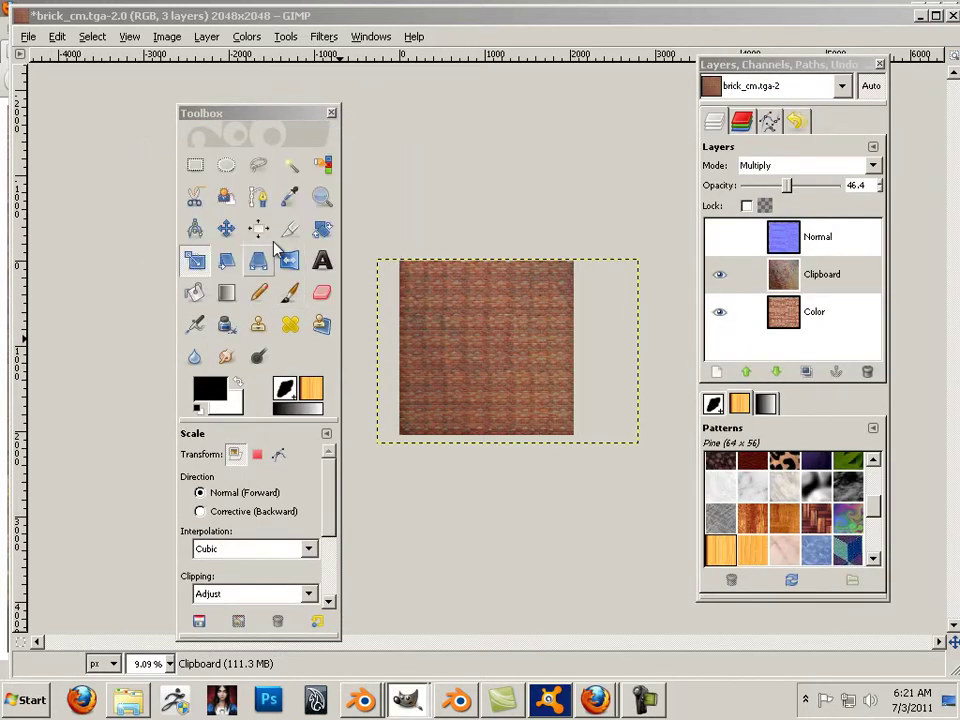
pyautogui.moveTo(250, 115); pyautogui.dragTo(146, 81)
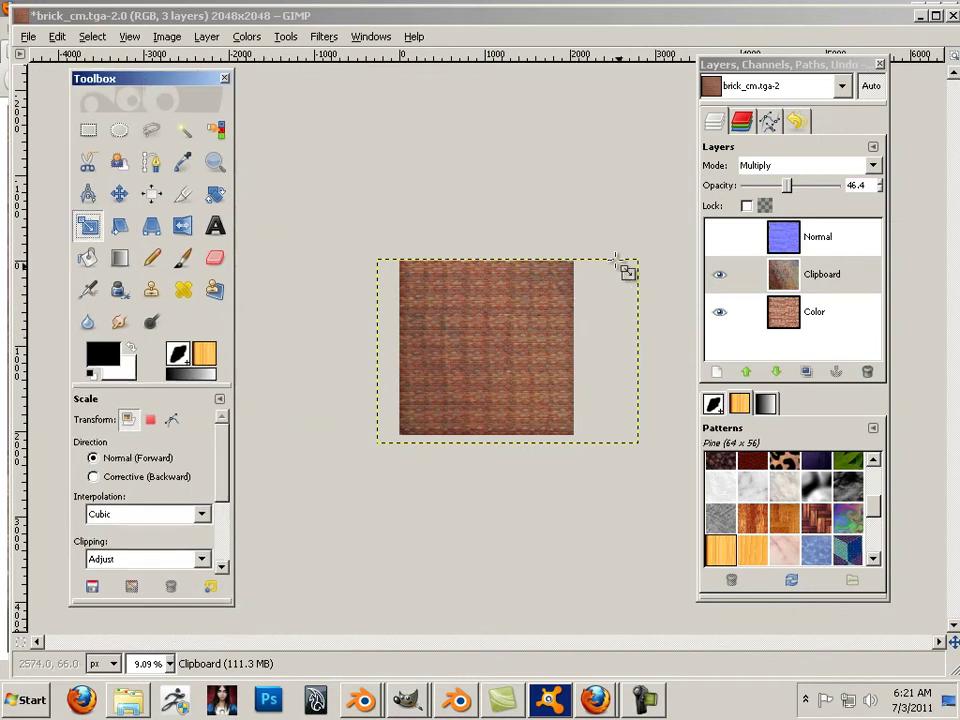